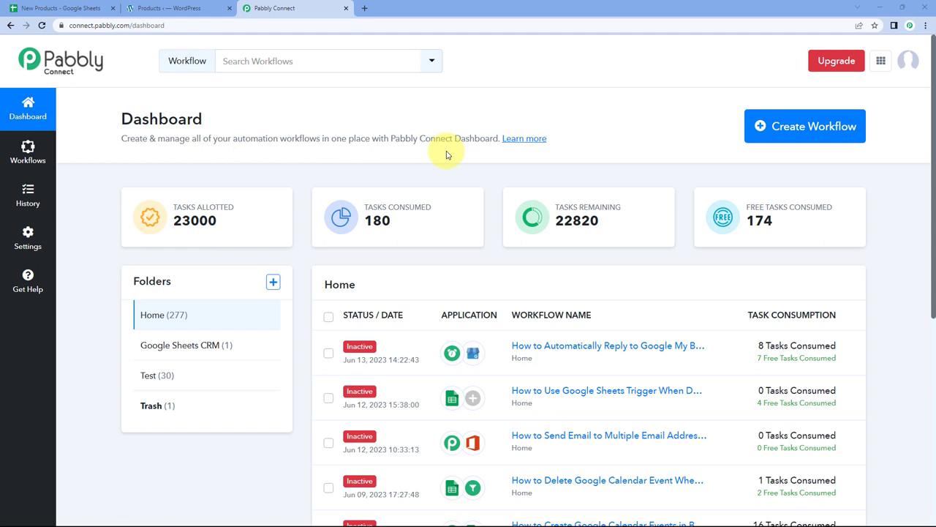
Create a new workflow named "Google Sheets to WooCommerce".
{"action": "left_click", "coordinate": [759, 126]}
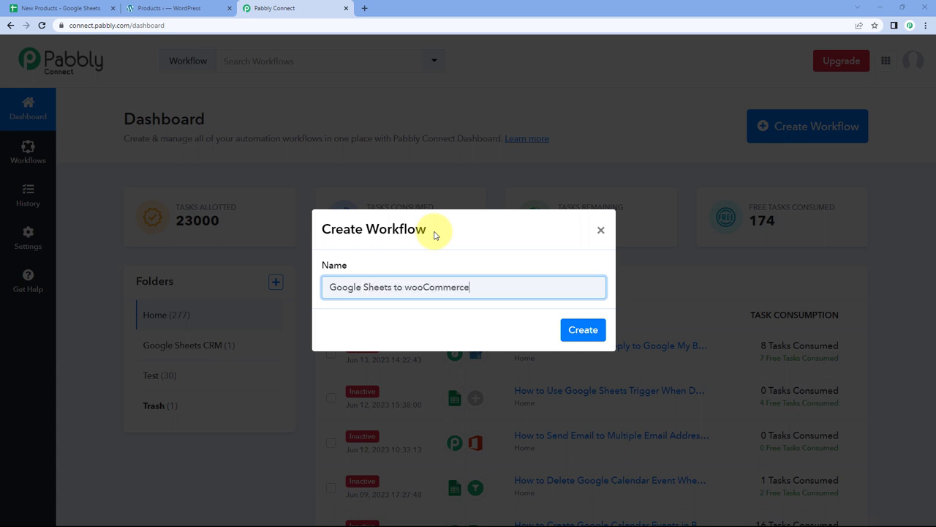
{"action": "type", "text": "W"}
{"action": "left_click", "coordinate": [582, 329]}
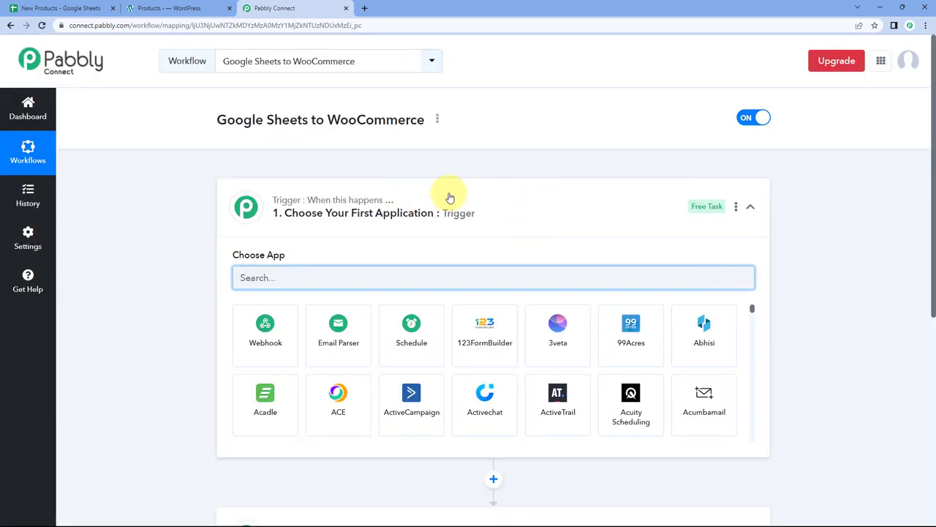
Examine the workflow's trigger and action steps, the New Products spreadsheet and the WooCommerce products list.
{"action": "left_click", "coordinate": [448, 196]}
{"action": "scroll", "coordinate": [194, 176], "scroll_direction": "down", "scroll_amount": 1}
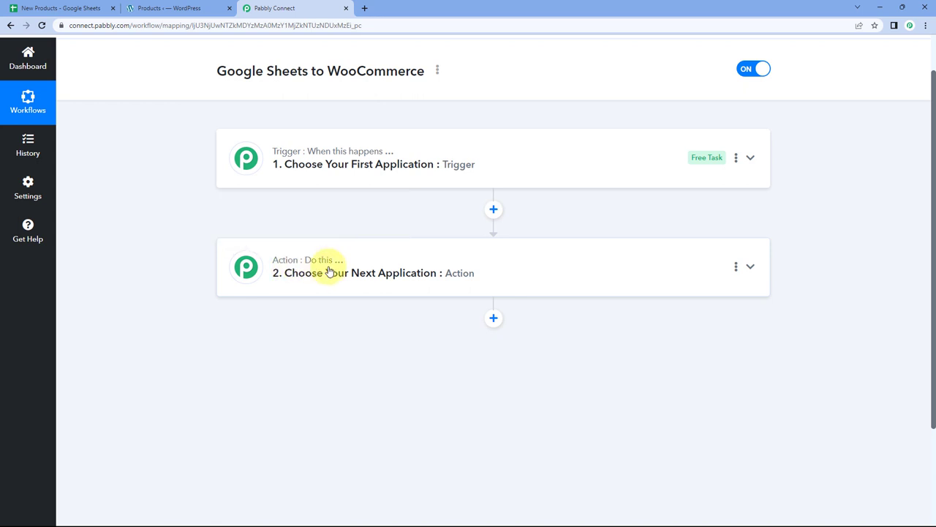
{"action": "left_click", "coordinate": [387, 163]}
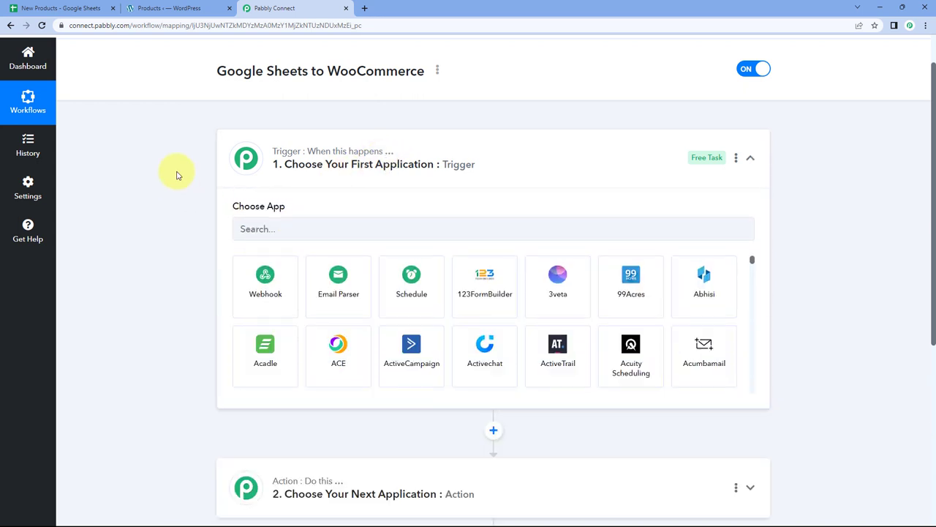
{"action": "scroll", "coordinate": [182, 180], "scroll_direction": "down", "scroll_amount": 1}
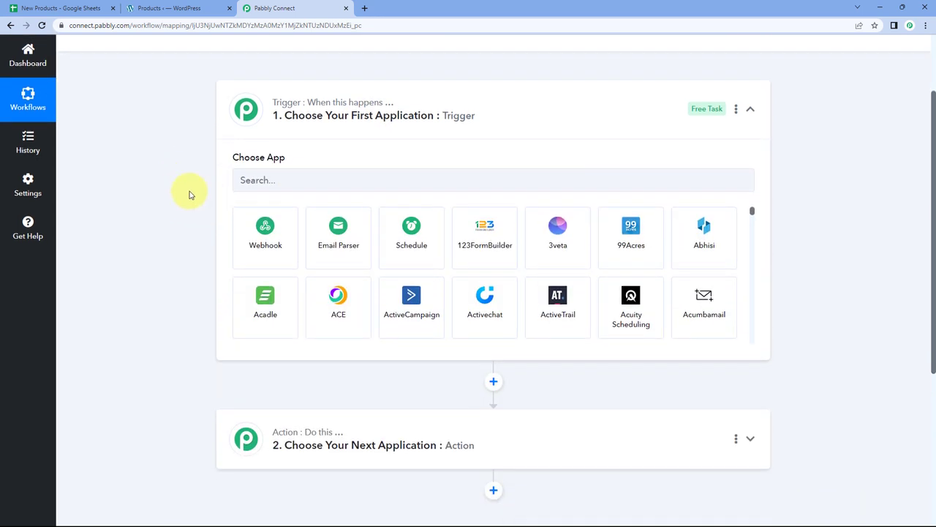
{"action": "left_click", "coordinate": [80, 6]}
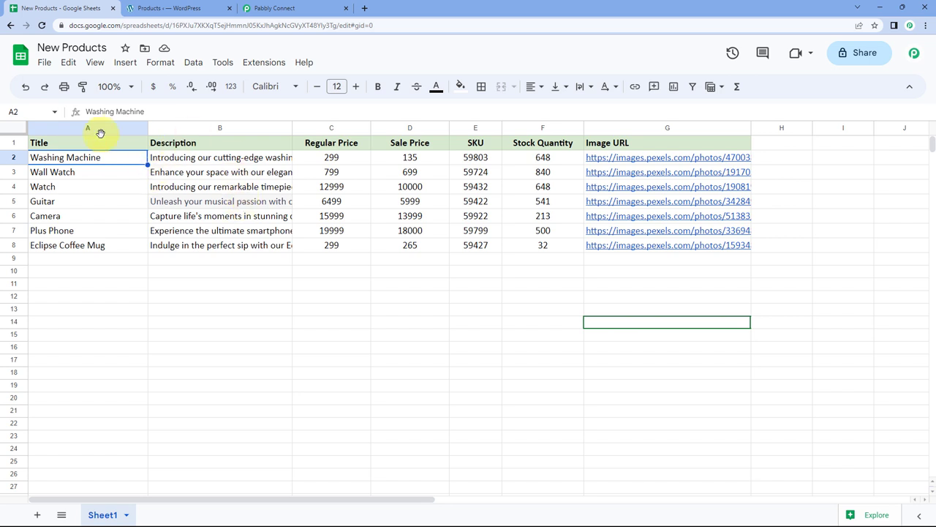
{"action": "left_click", "coordinate": [188, 8]}
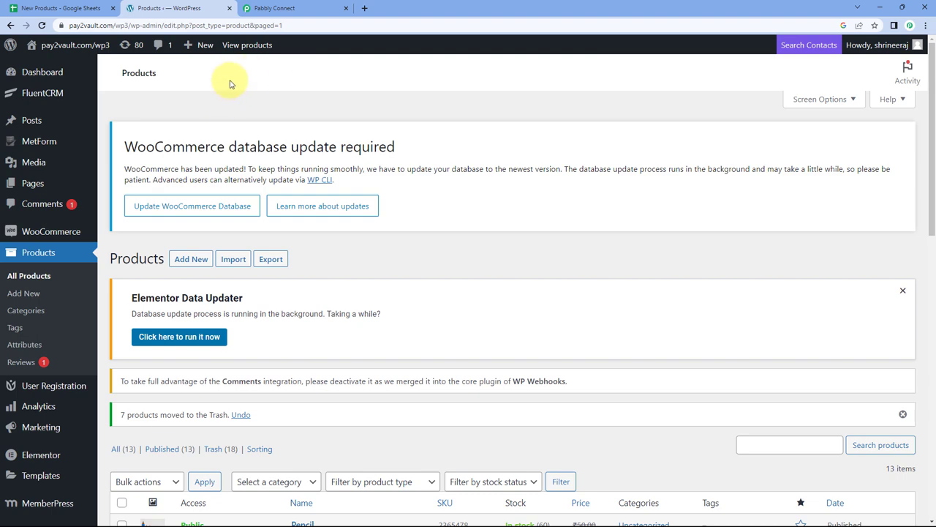
{"action": "left_click", "coordinate": [55, 8]}
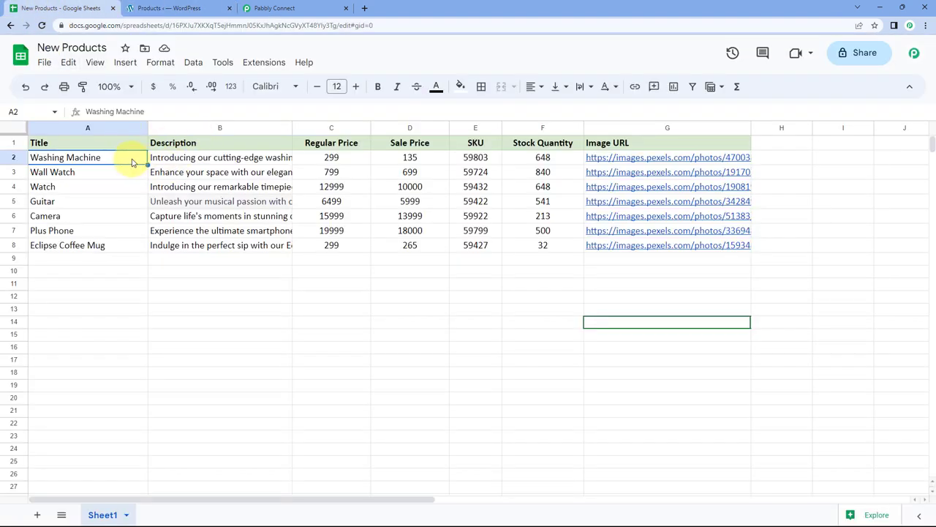
{"action": "left_click", "coordinate": [321, 8]}
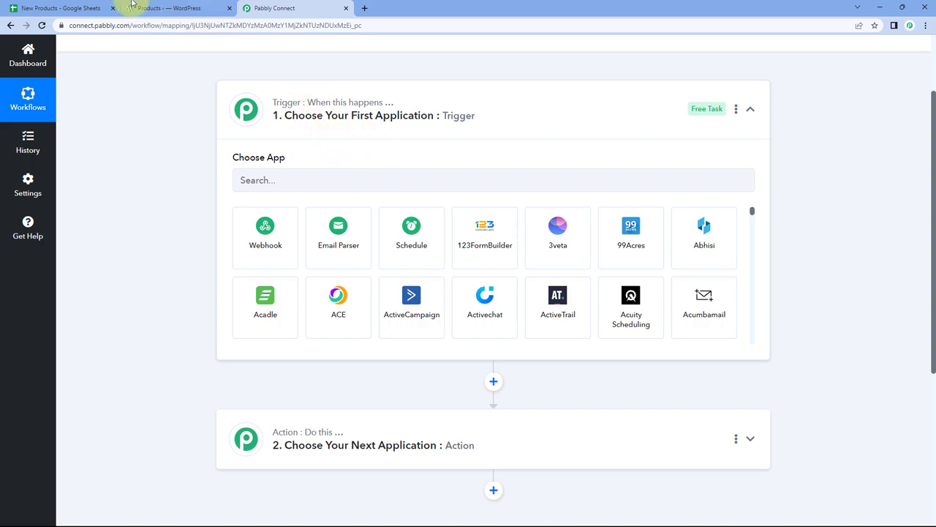
{"action": "left_click", "coordinate": [87, 6]}
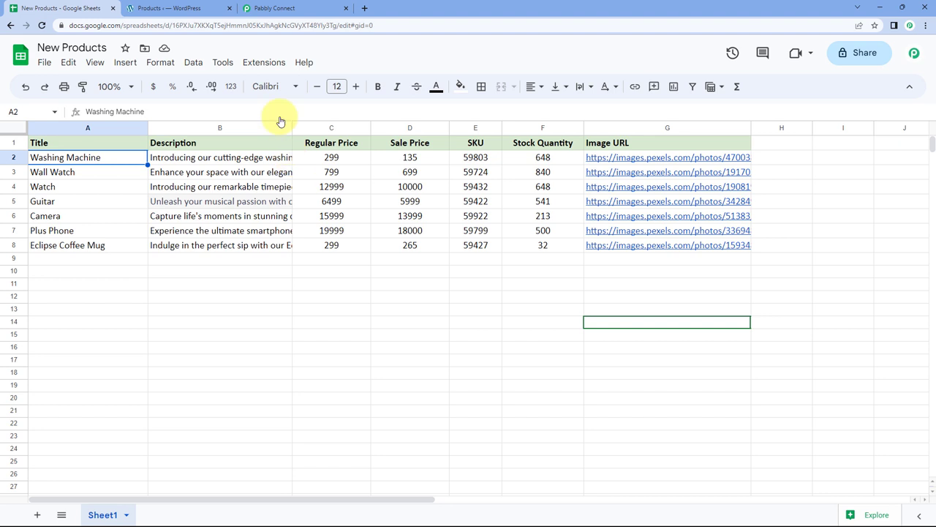
{"action": "left_click", "coordinate": [301, 13]}
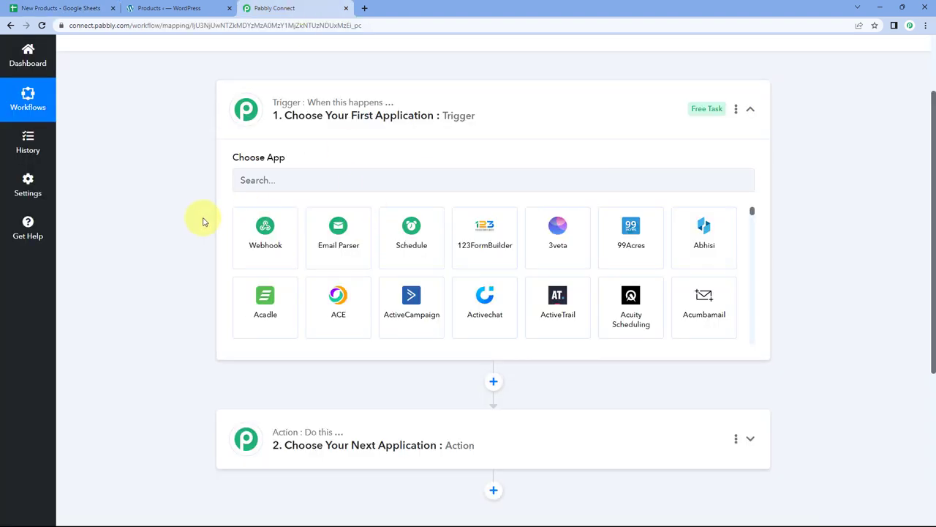
{"action": "scroll", "coordinate": [205, 234], "scroll_direction": "down", "scroll_amount": 1}
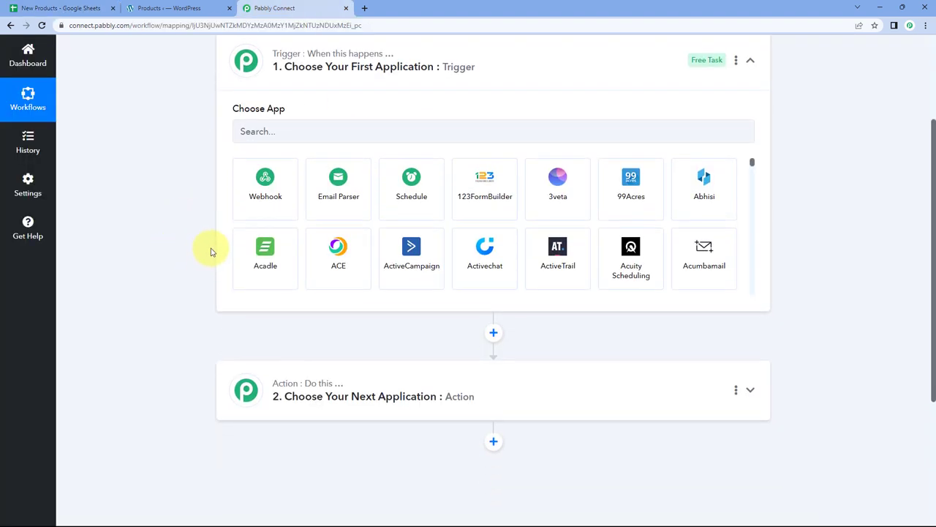
{"action": "left_click", "coordinate": [179, 7]}
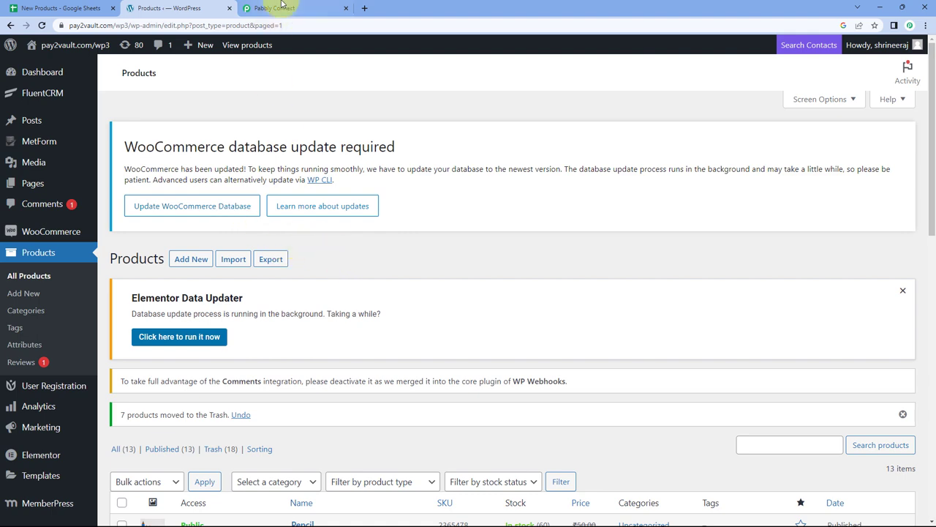
{"action": "left_click", "coordinate": [68, 8]}
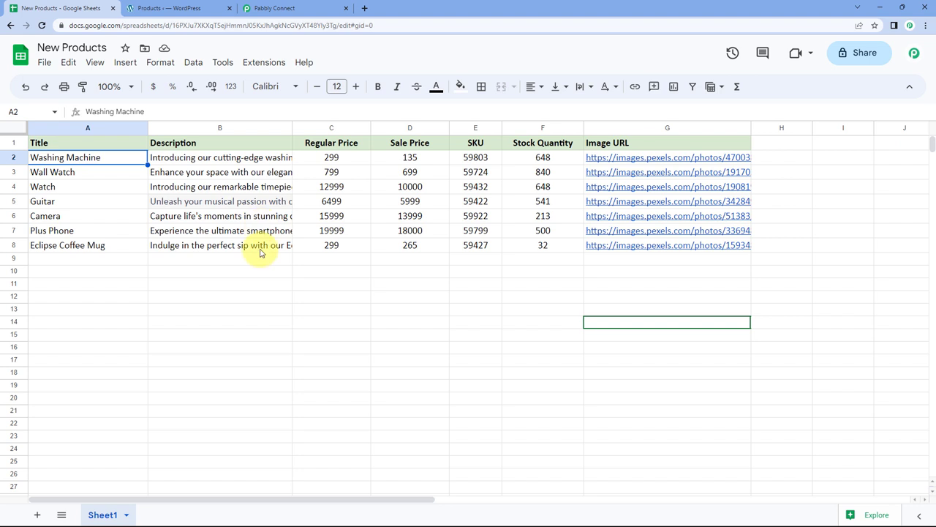
{"action": "left_click", "coordinate": [291, 9]}
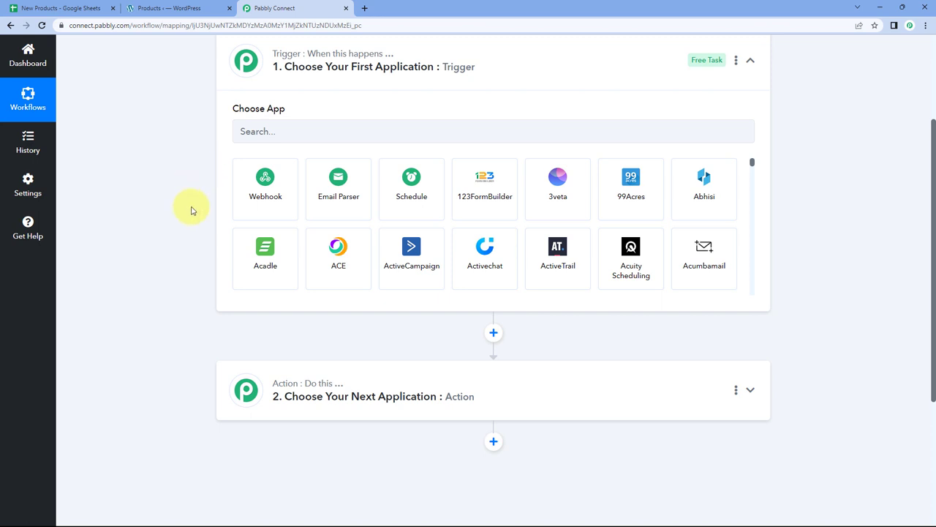
{"action": "left_click", "coordinate": [114, 3]}
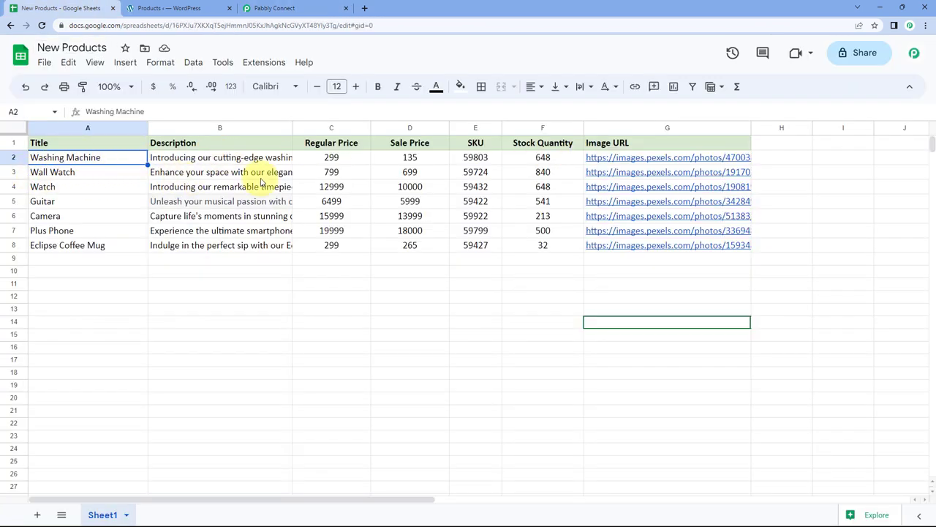
{"action": "left_click", "coordinate": [174, 7]}
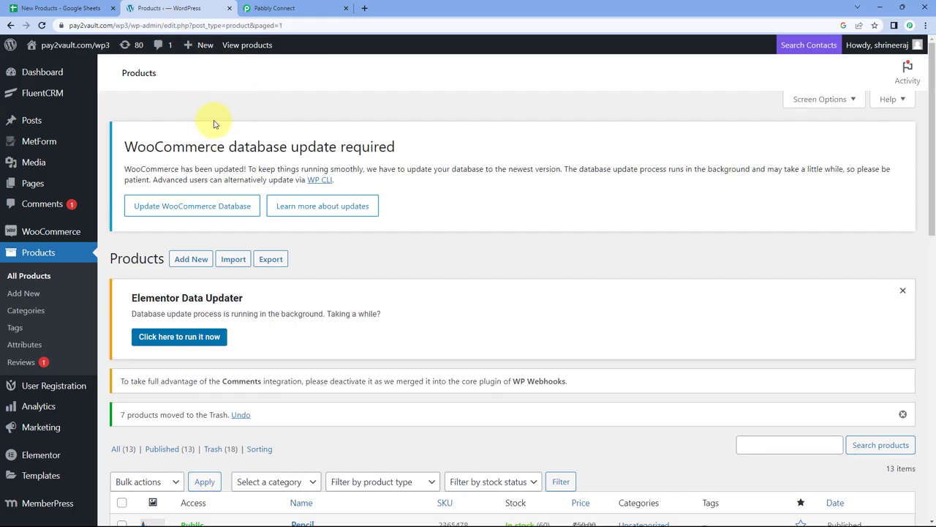
{"action": "left_click", "coordinate": [270, 7]}
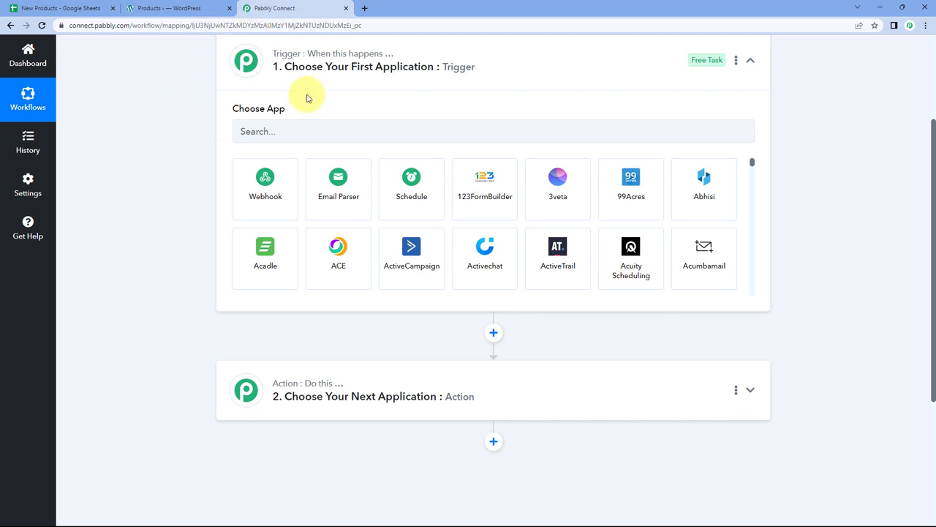
Set the workflow trigger to Google Sheets with the event New or Updated Spreadsheet Row.
{"action": "scroll", "coordinate": [321, 106], "scroll_direction": "up", "scroll_amount": 1}
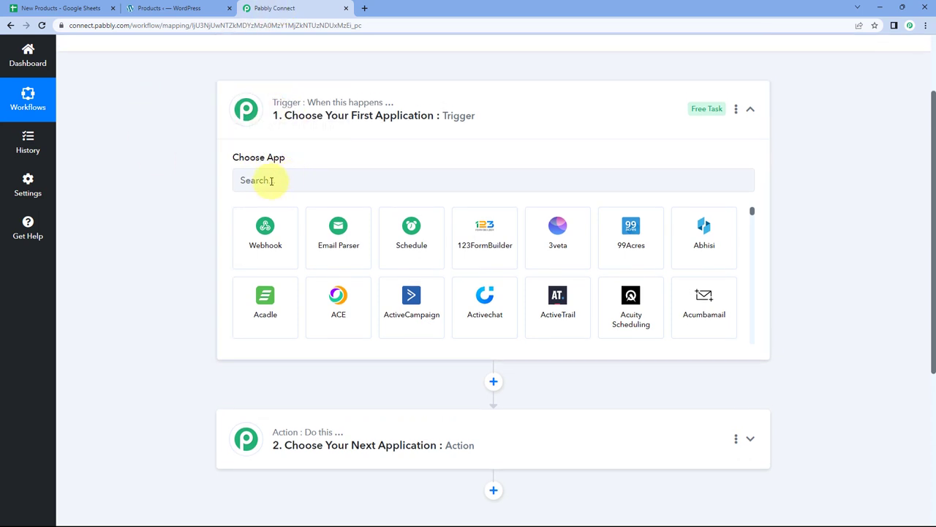
{"action": "left_click", "coordinate": [276, 181]}
{"action": "type", "text": "Google Sheets"}
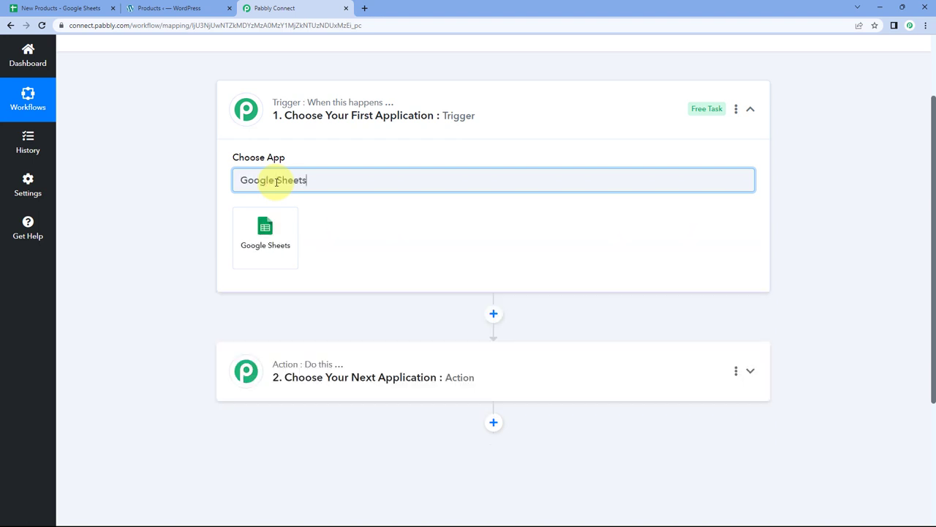
{"action": "left_click", "coordinate": [275, 228]}
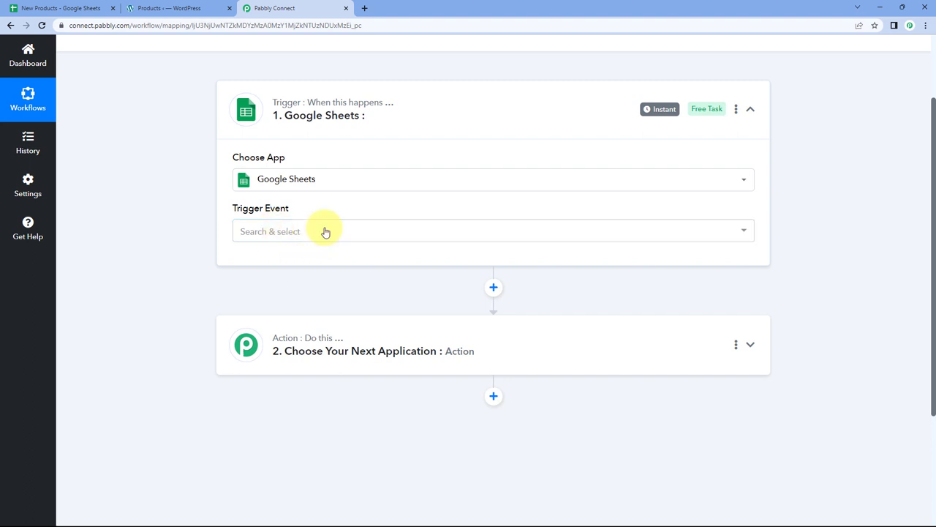
{"action": "left_click", "coordinate": [292, 231]}
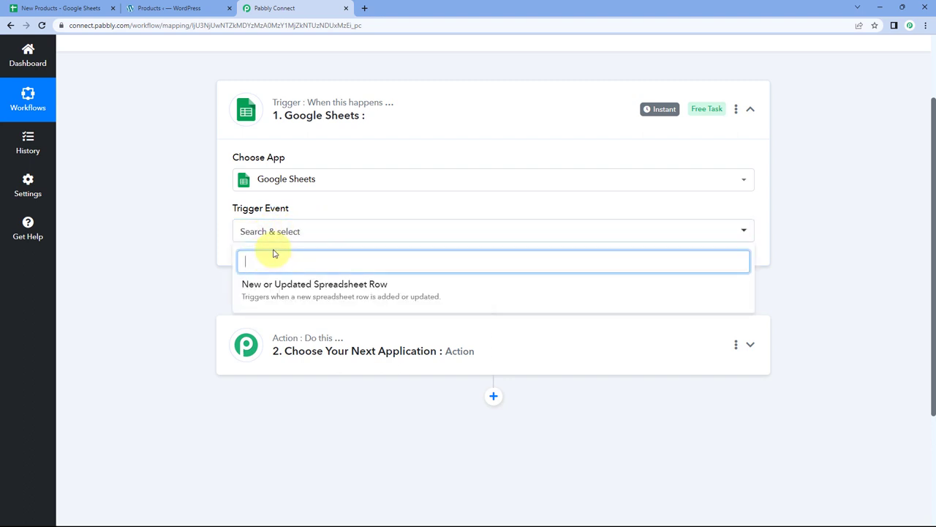
{"action": "left_click", "coordinate": [278, 294]}
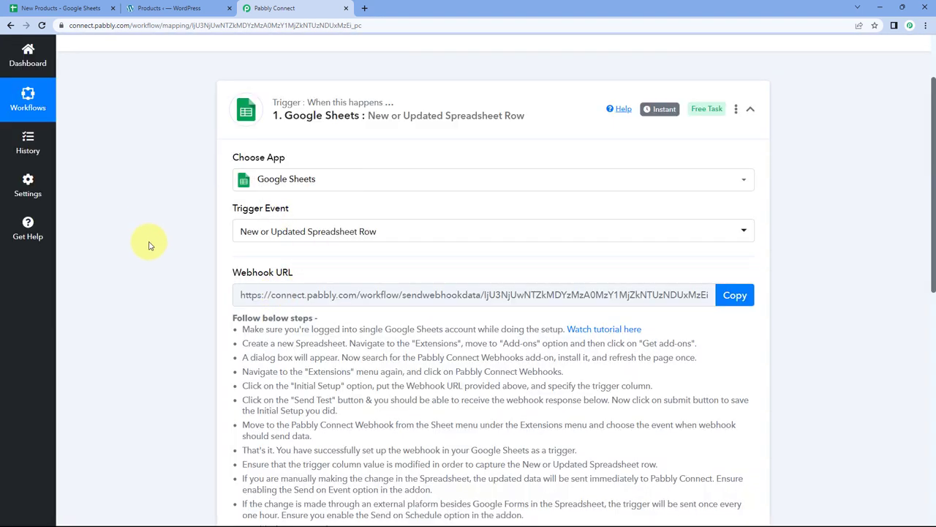
Review the Google Sheets trigger's setup instructions and copy its webhook URL.
{"action": "scroll", "coordinate": [317, 217], "scroll_direction": "down", "scroll_amount": 2}
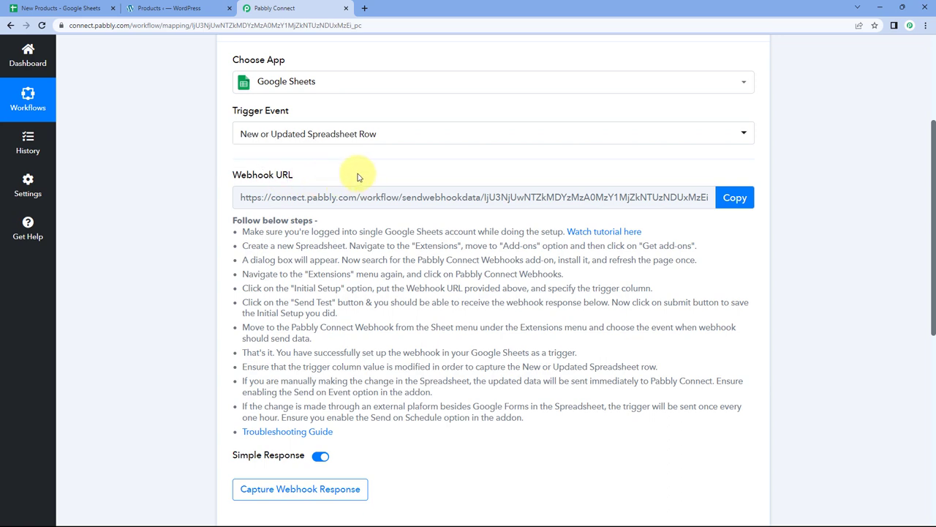
{"action": "left_click", "coordinate": [69, 8]}
{"action": "left_click", "coordinate": [282, 8]}
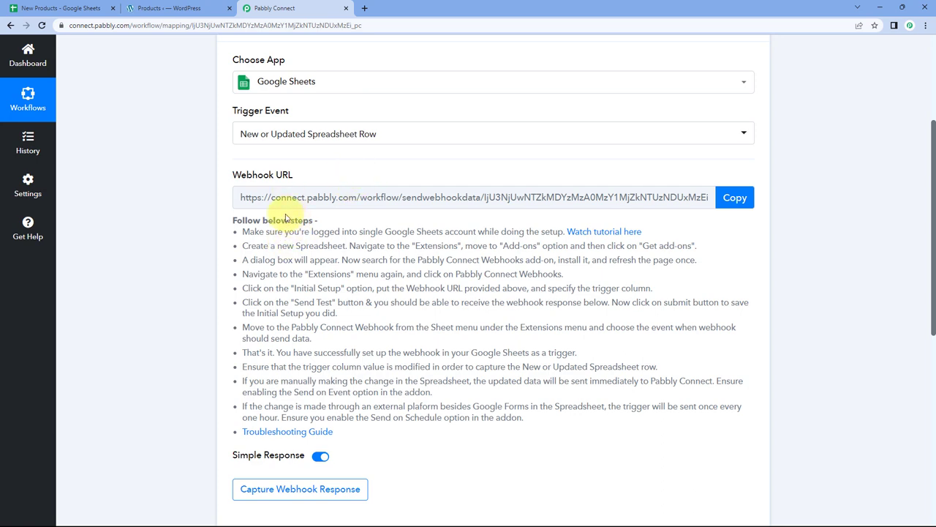
{"action": "left_click_drag", "start_coordinate": [241, 232], "coordinate": [596, 432]}
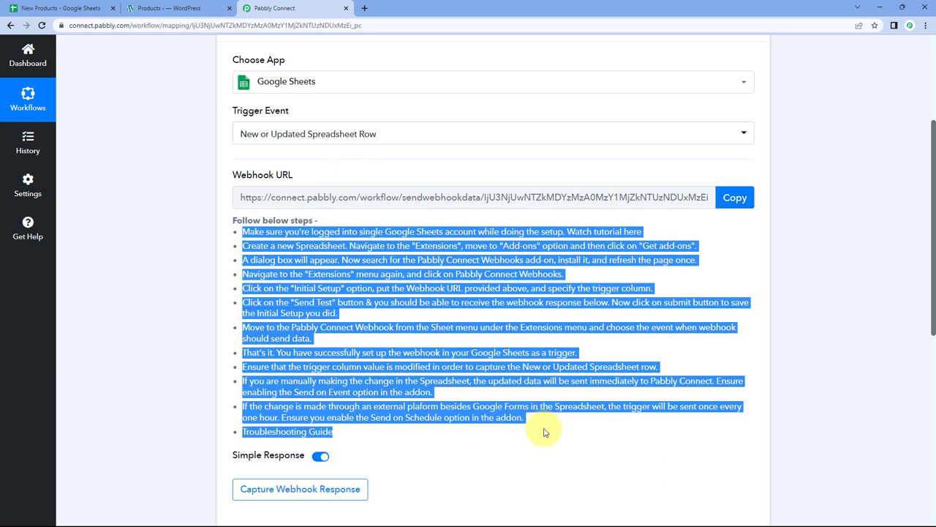
{"action": "left_click", "coordinate": [548, 426]}
{"action": "left_click", "coordinate": [734, 197]}
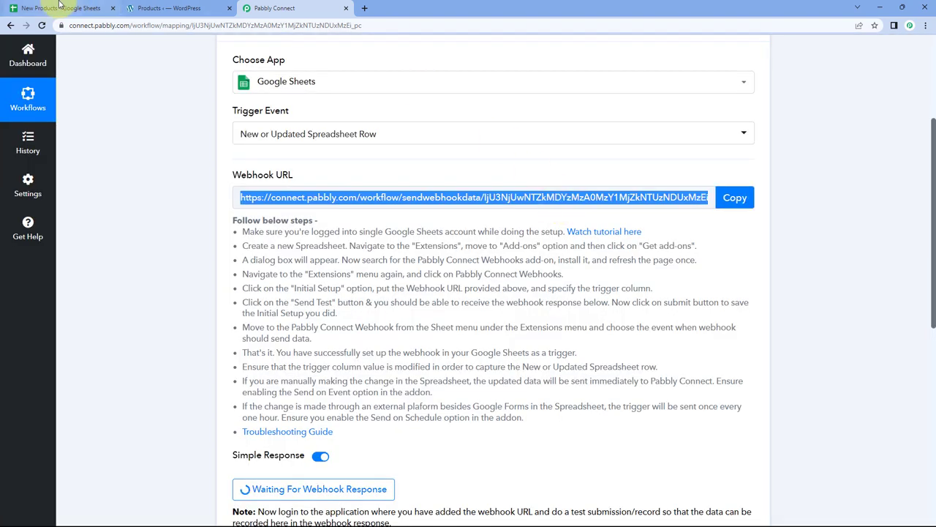
Switch to the New Products spreadsheet in Google Sheets and search the add-on marketplace for Pabbly Connect Webhooks.
{"action": "left_click", "coordinate": [64, 7]}
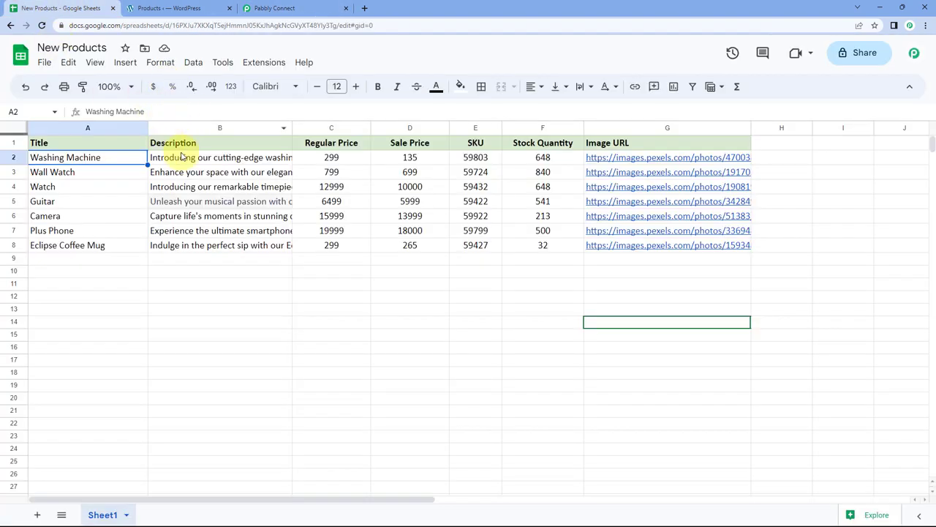
{"action": "left_click", "coordinate": [265, 63]}
{"action": "mouse_move", "coordinate": [431, 84]}
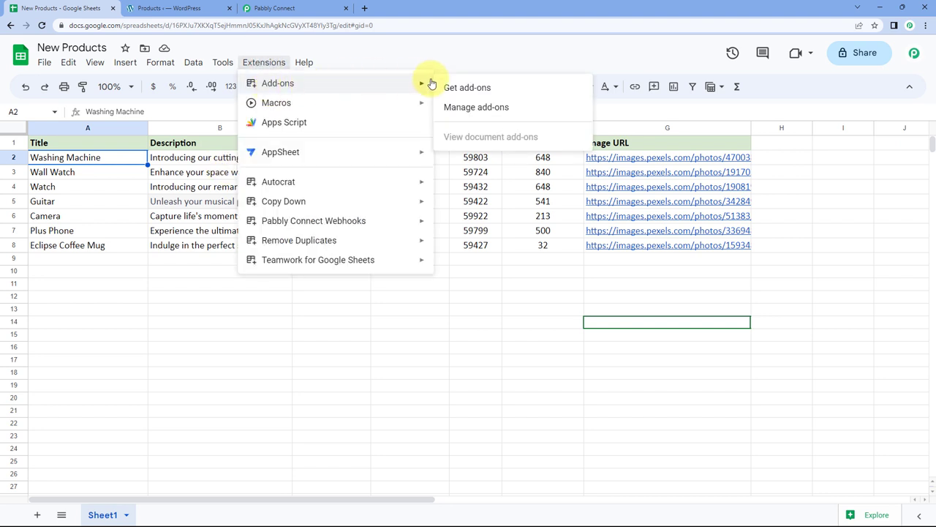
{"action": "left_click", "coordinate": [502, 89]}
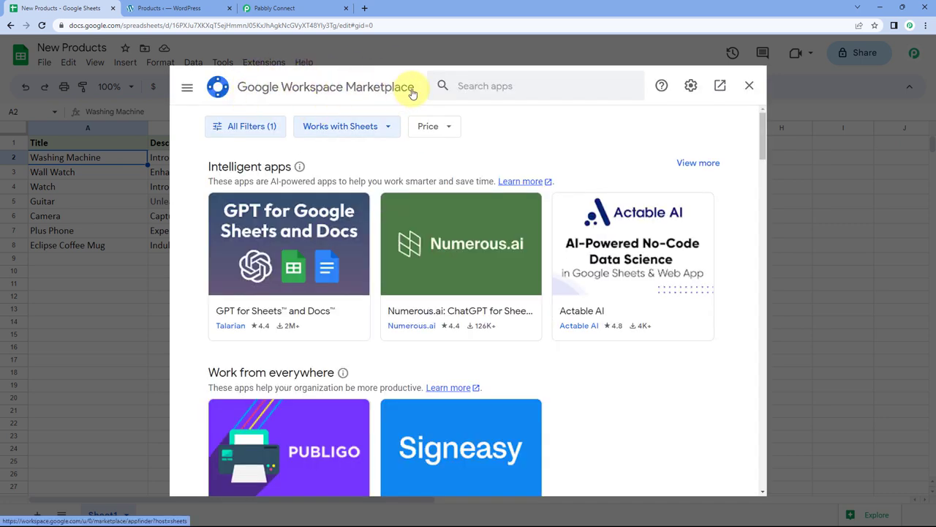
{"action": "left_click", "coordinate": [487, 87]}
{"action": "type", "text": "Pabbly"}
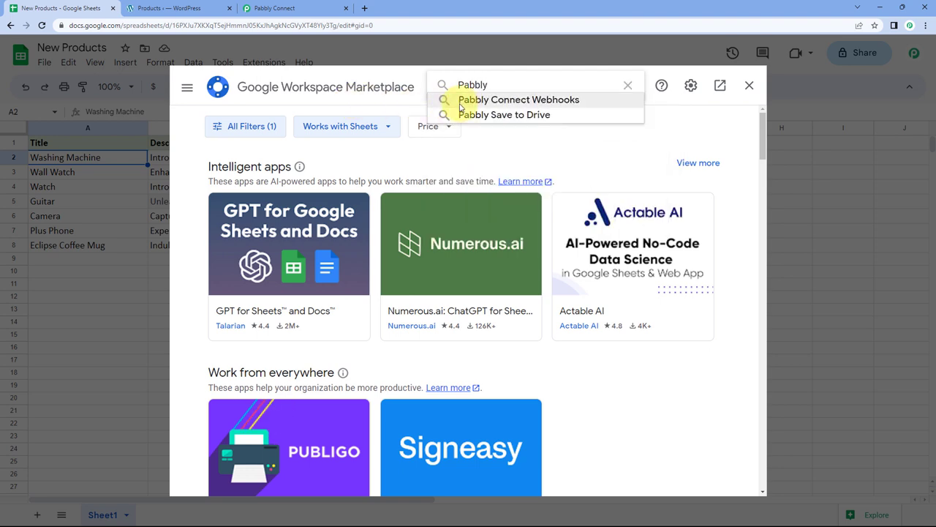
{"action": "left_click", "coordinate": [462, 105]}
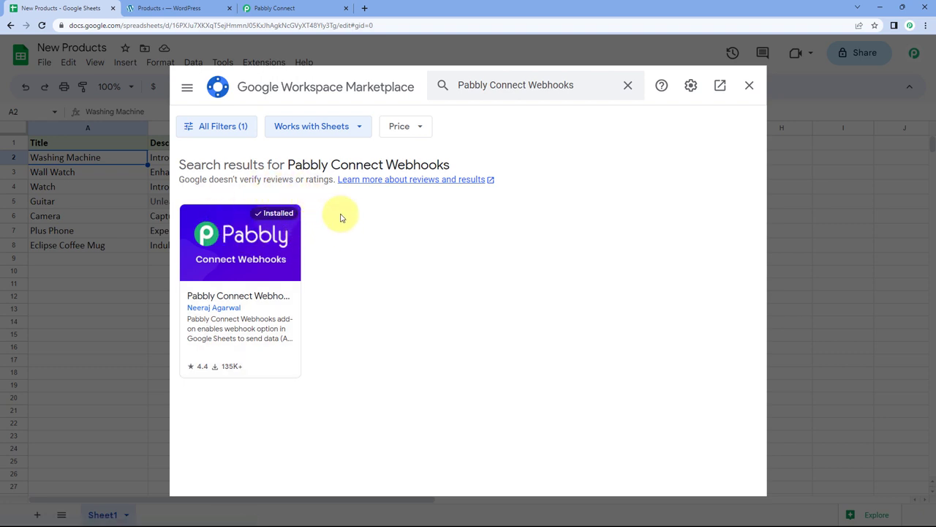
{"action": "left_click", "coordinate": [749, 85]}
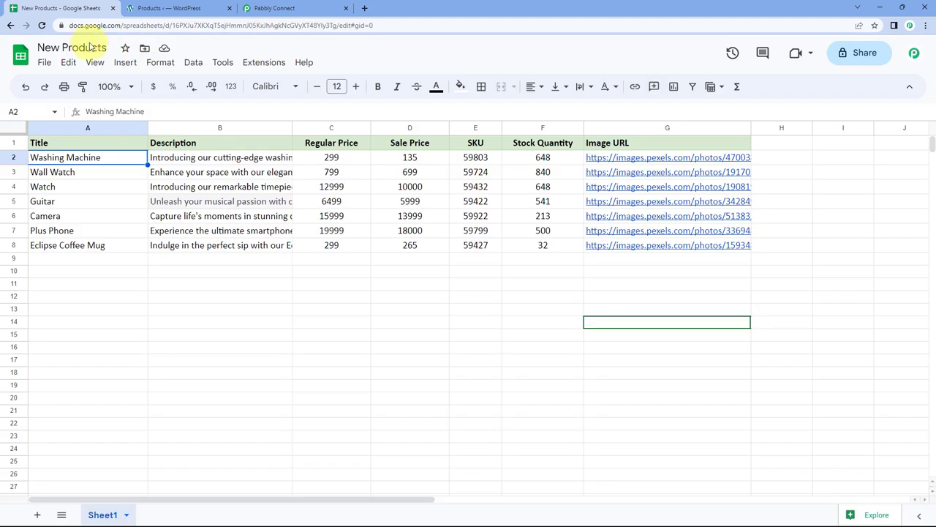
Reload the New Products spreadsheet and open the Initial Setup of the Pabbly Connect Webhooks add-on.
{"action": "left_click", "coordinate": [46, 27]}
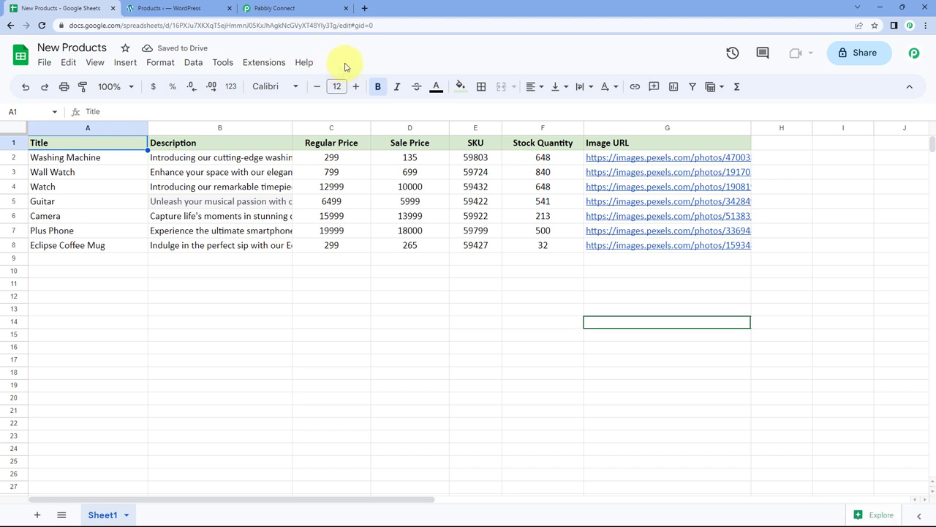
{"action": "left_click", "coordinate": [264, 64]}
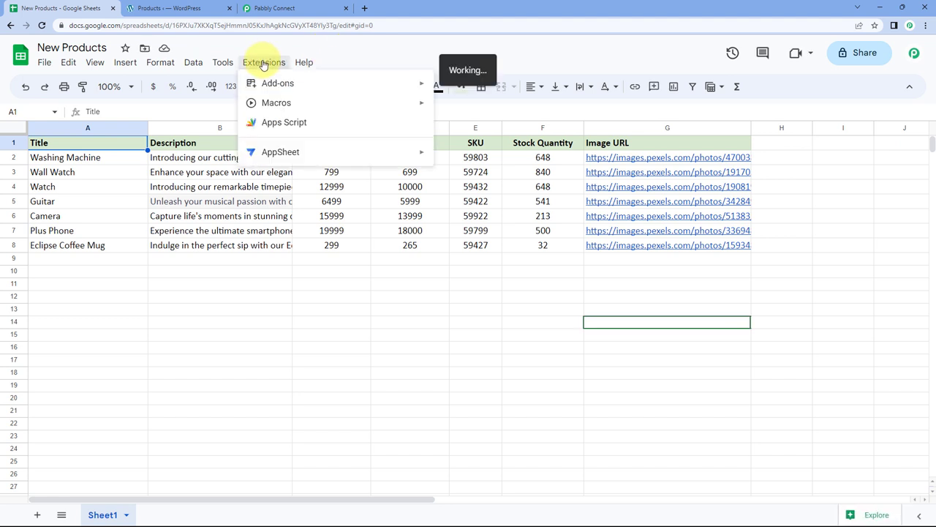
{"action": "mouse_move", "coordinate": [271, 215]}
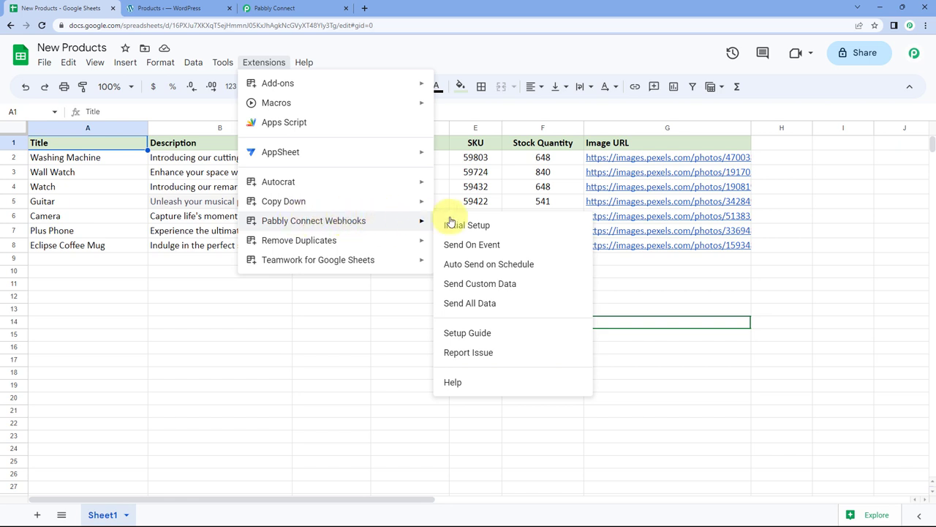
{"action": "left_click", "coordinate": [494, 229]}
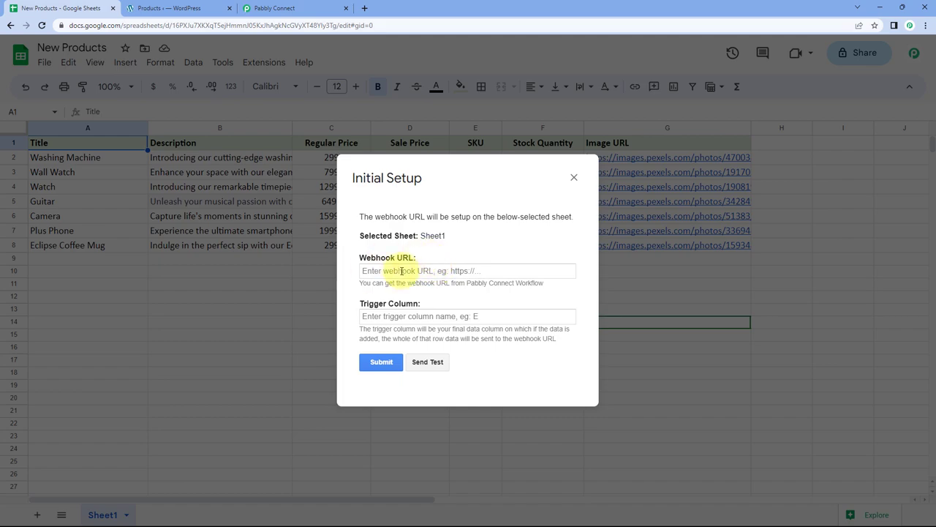
Copy the webhook URL from the Pabbly Connect trigger and paste it as the webhook URL in the spreadsheet's Initial Setup.
{"action": "left_click", "coordinate": [324, 8]}
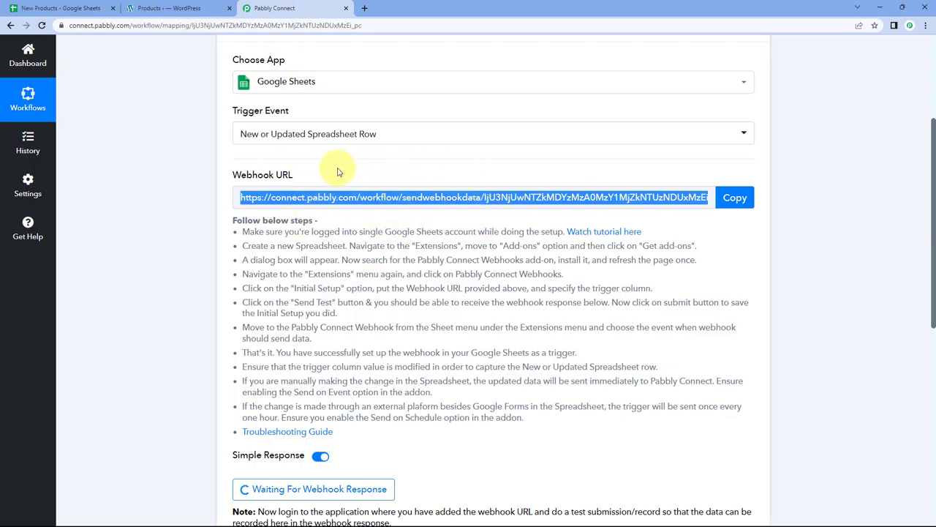
{"action": "left_click", "coordinate": [735, 199]}
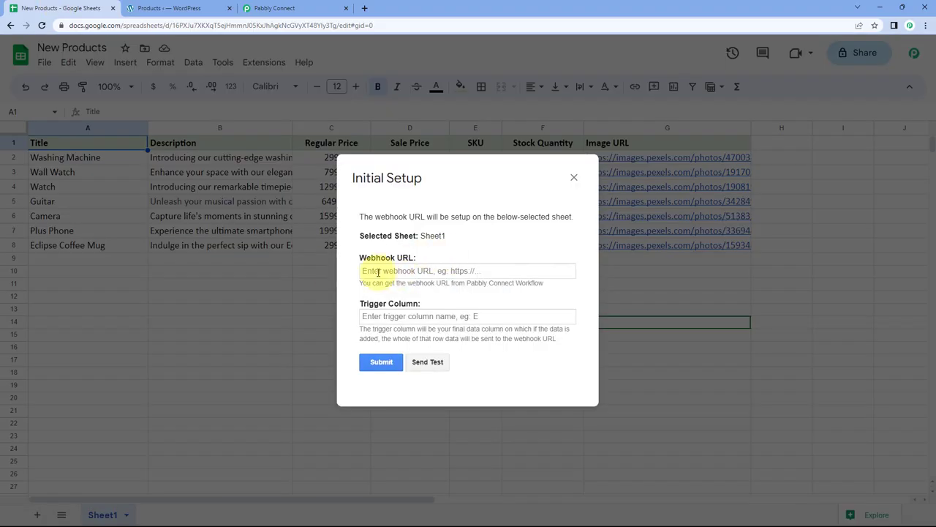
{"action": "right_click", "coordinate": [378, 272]}
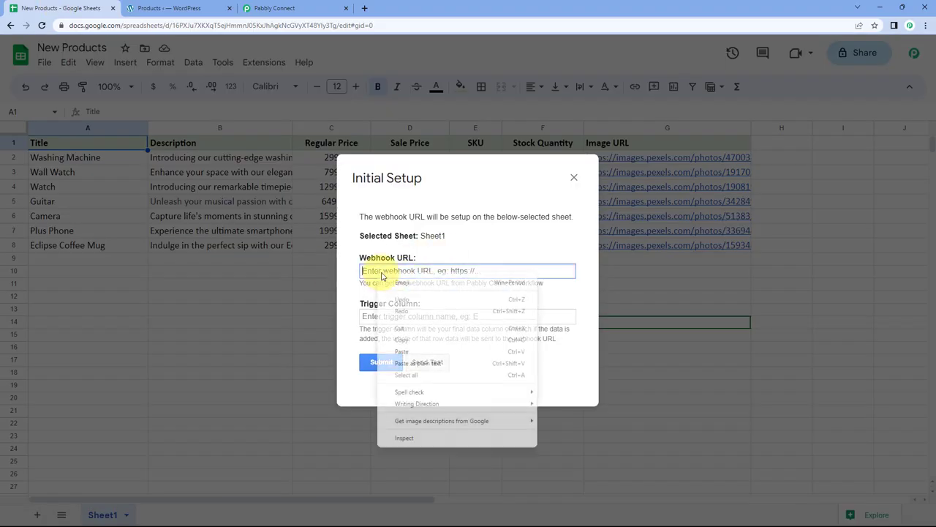
{"action": "left_click", "coordinate": [414, 351]}
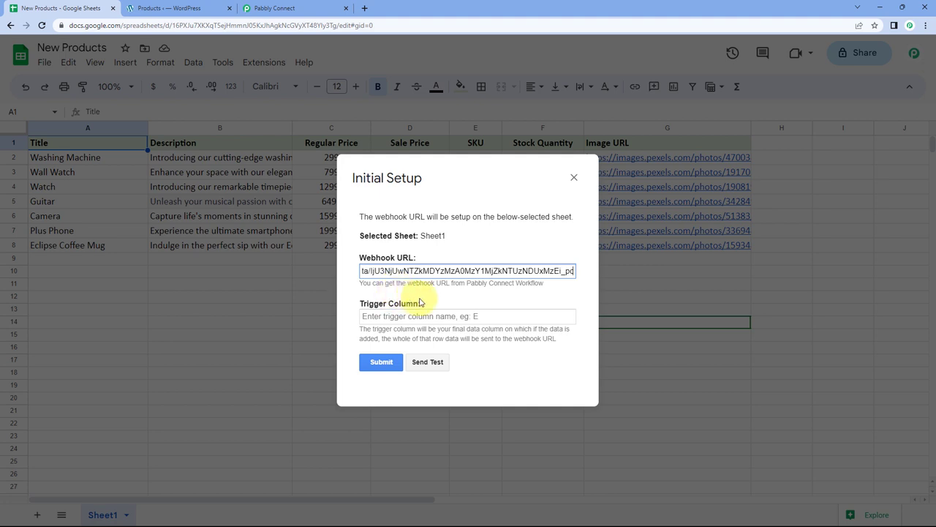
{"action": "left_click_drag", "start_coordinate": [465, 184], "coordinate": [388, 205]}
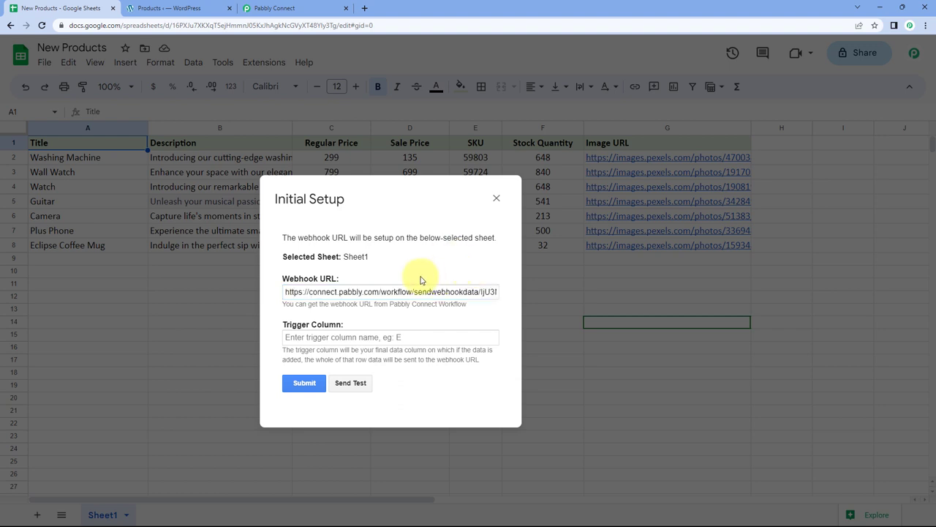
Set the trigger column to G in Initial Setup, send a test, and review the sent test data.
{"action": "left_click", "coordinate": [389, 335]}
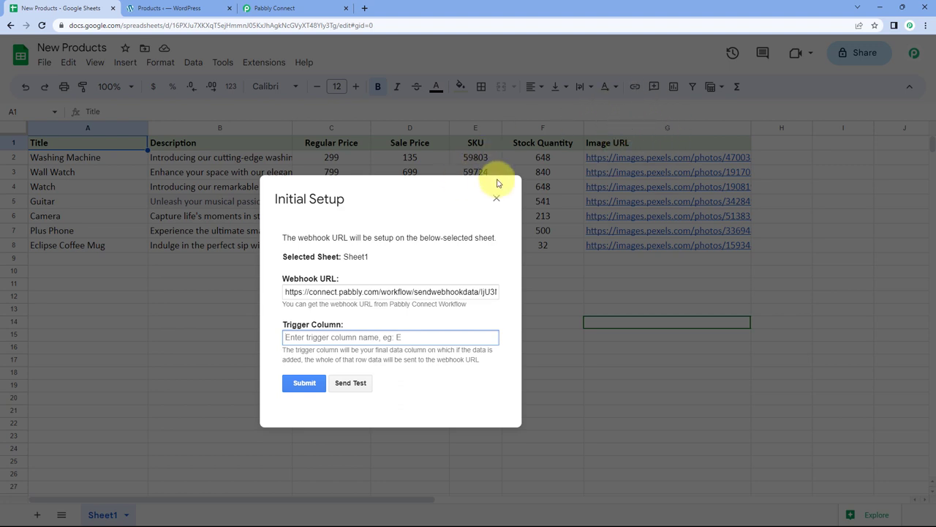
{"action": "left_click_drag", "start_coordinate": [407, 203], "coordinate": [450, 159]}
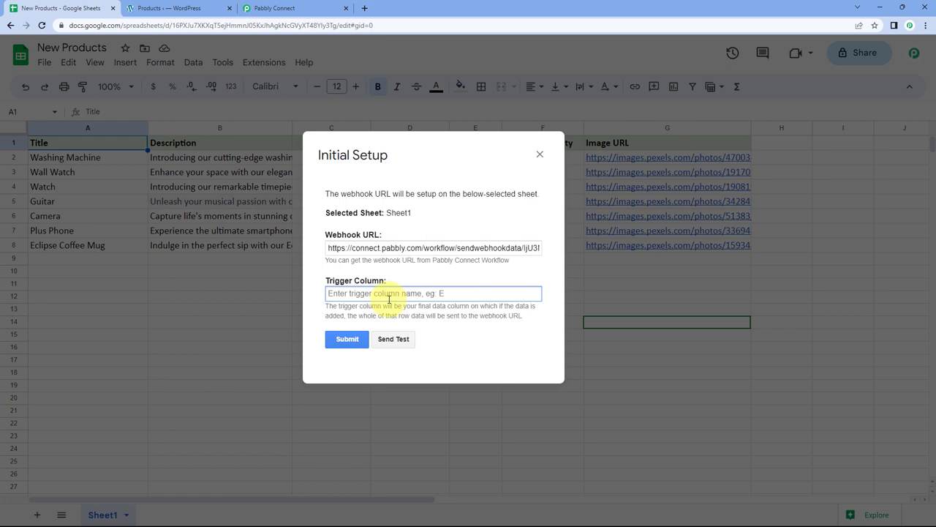
{"action": "type", "text": "G"}
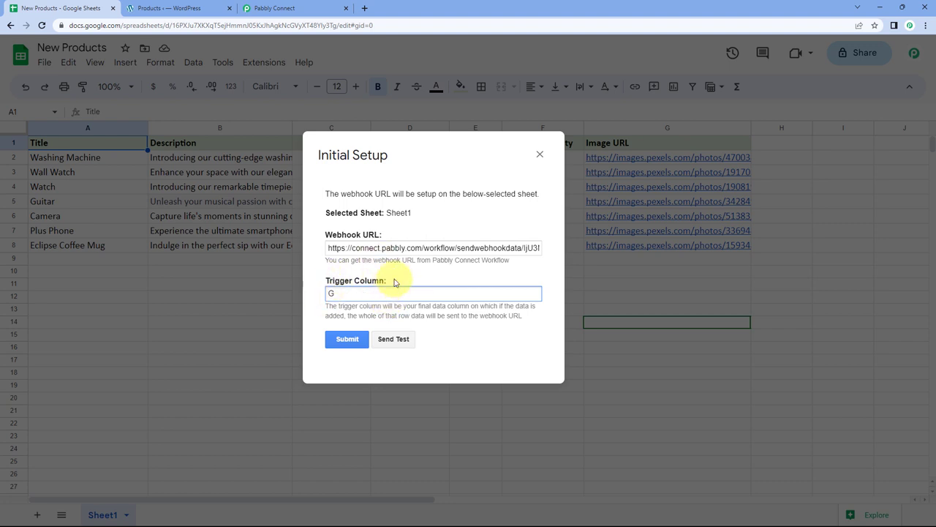
{"action": "left_click", "coordinate": [394, 339]}
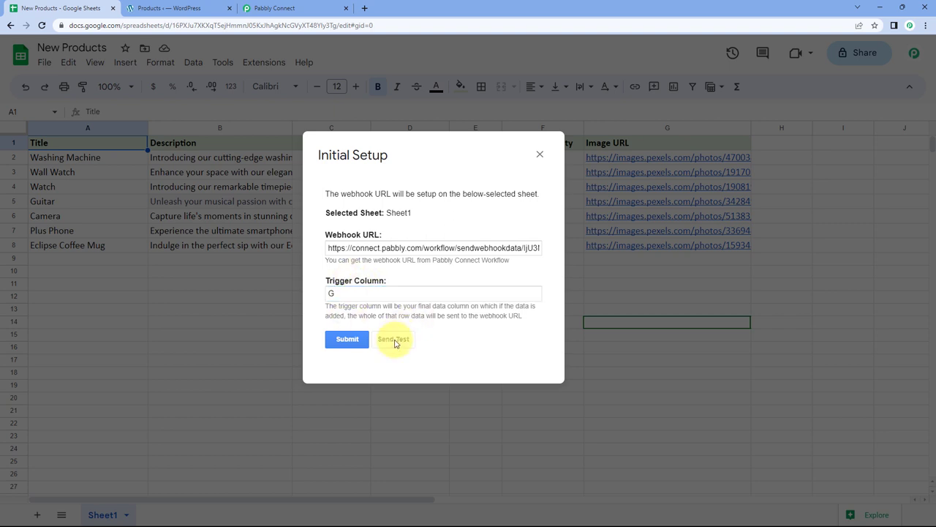
{"action": "scroll", "coordinate": [453, 322], "scroll_direction": "down", "scroll_amount": 1}
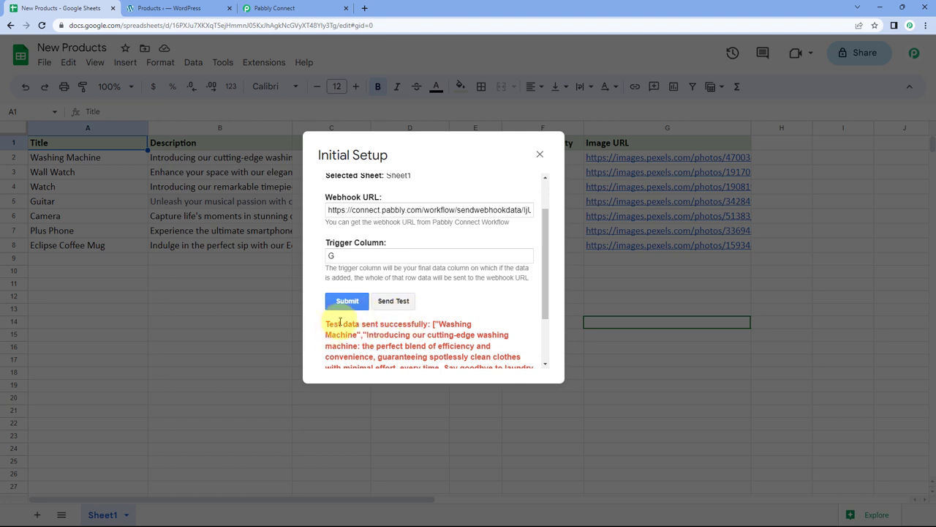
{"action": "scroll", "coordinate": [420, 329], "scroll_direction": "down", "scroll_amount": 2}
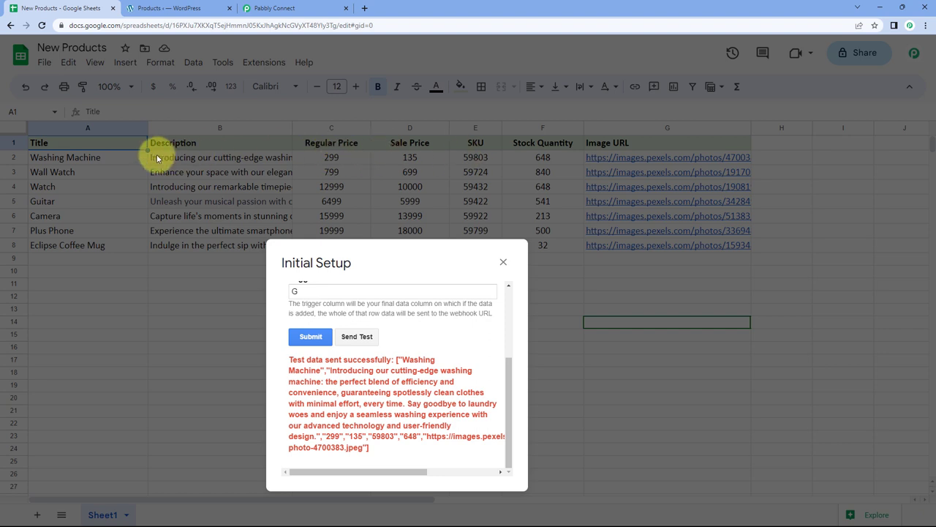
{"action": "left_click_drag", "start_coordinate": [403, 261], "coordinate": [425, 182]}
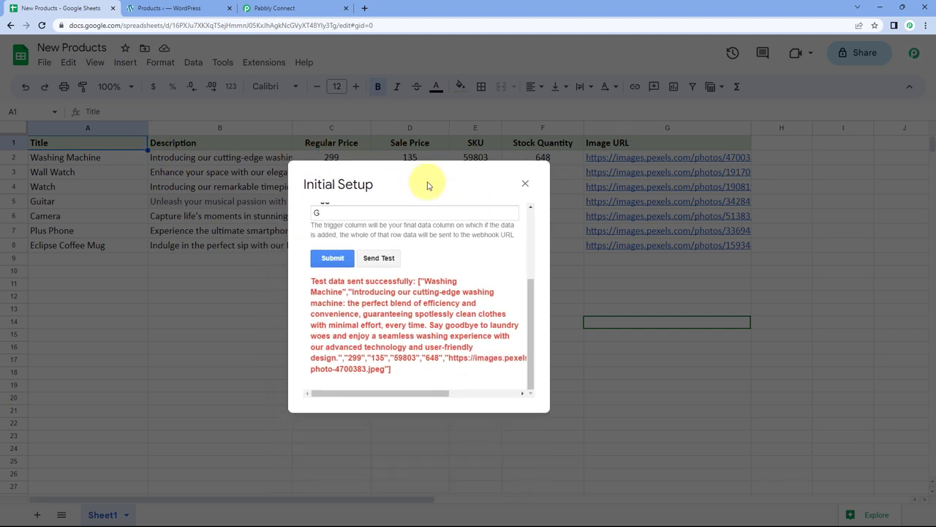
Switch to Pabbly Connect and check the received webhook response's title and stock quantity against the spreadsheet's first product row.
{"action": "left_click", "coordinate": [307, 6]}
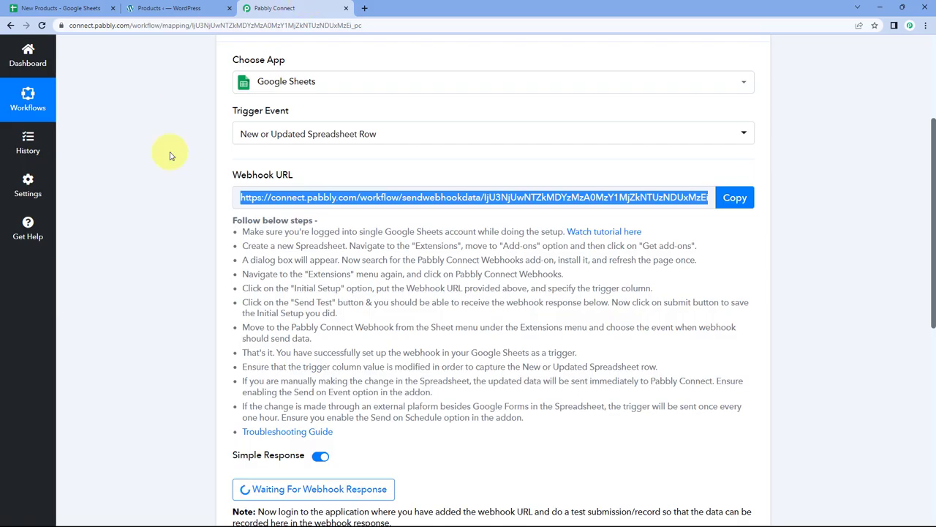
{"action": "scroll", "coordinate": [176, 184], "scroll_direction": "down", "scroll_amount": 3}
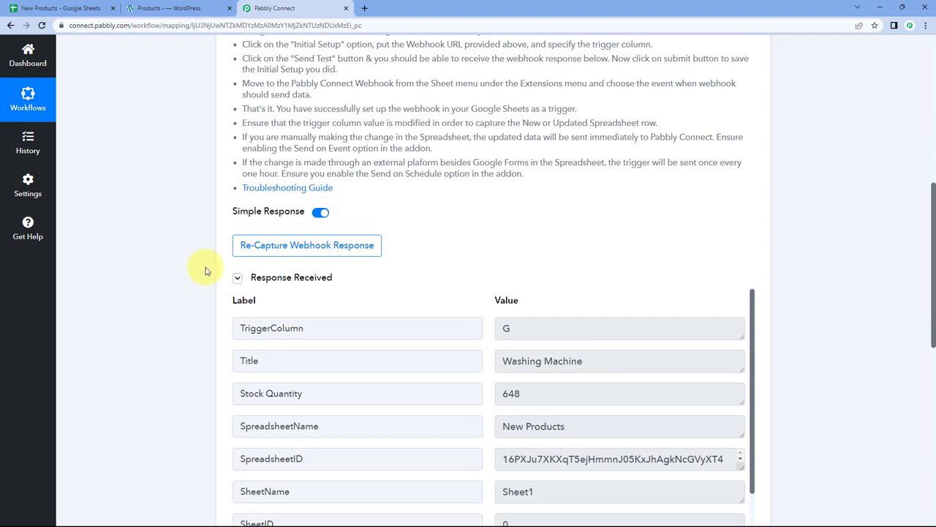
{"action": "left_click", "coordinate": [309, 246]}
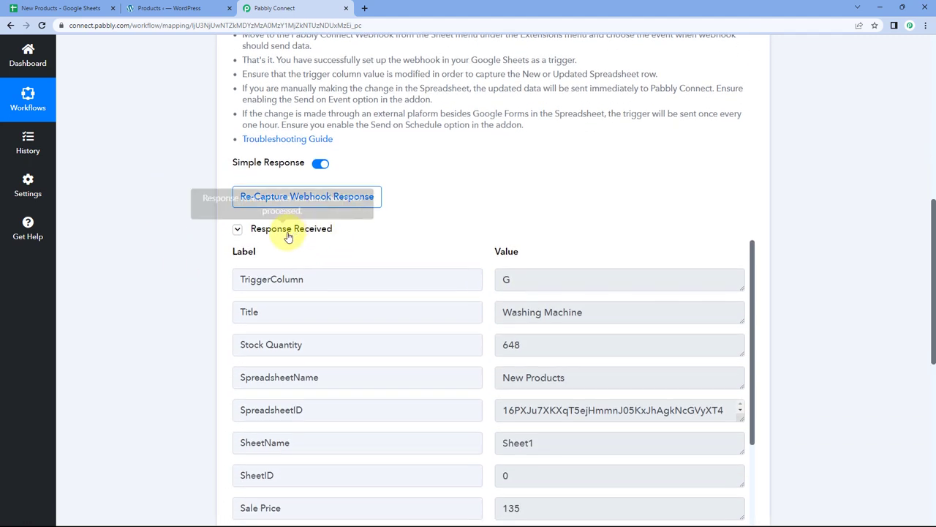
{"action": "scroll", "coordinate": [438, 197], "scroll_direction": "down", "scroll_amount": 2}
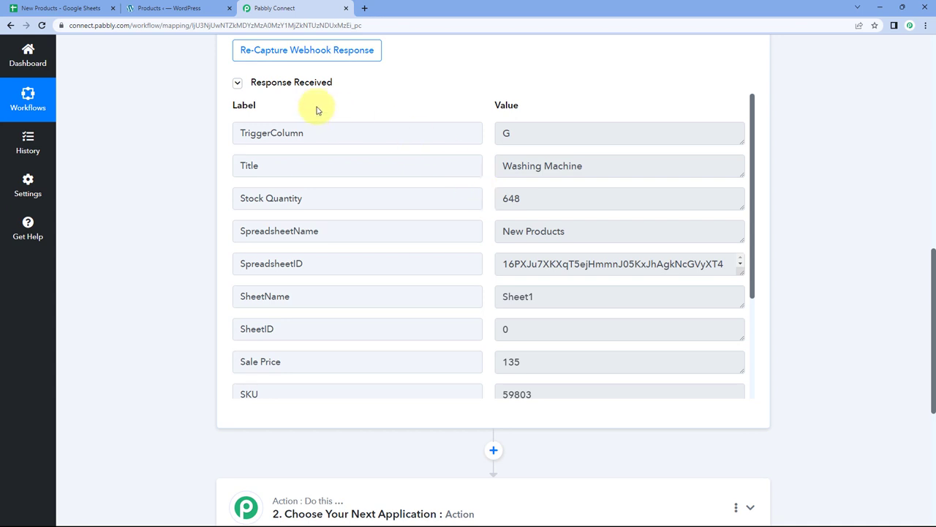
{"action": "left_click", "coordinate": [80, 8]}
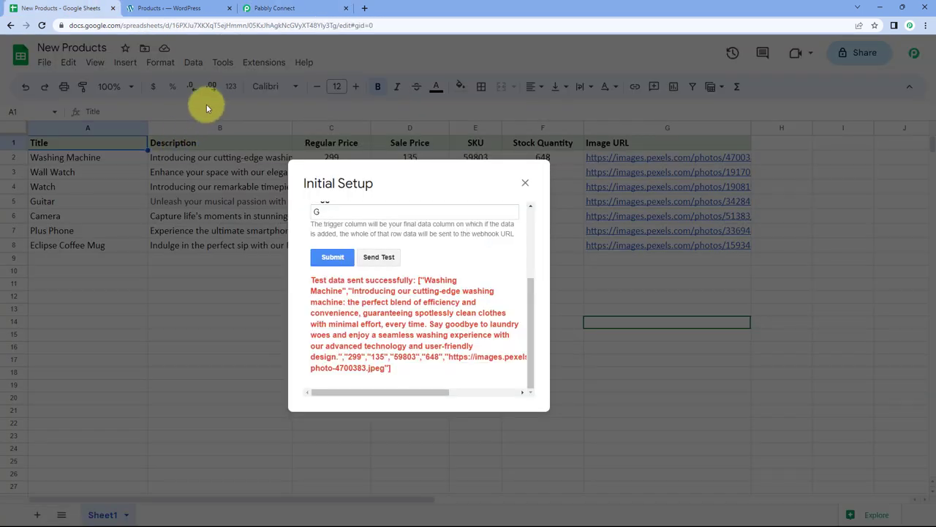
{"action": "left_click", "coordinate": [278, 8]}
{"action": "left_click_drag", "start_coordinate": [585, 166], "coordinate": [442, 148]}
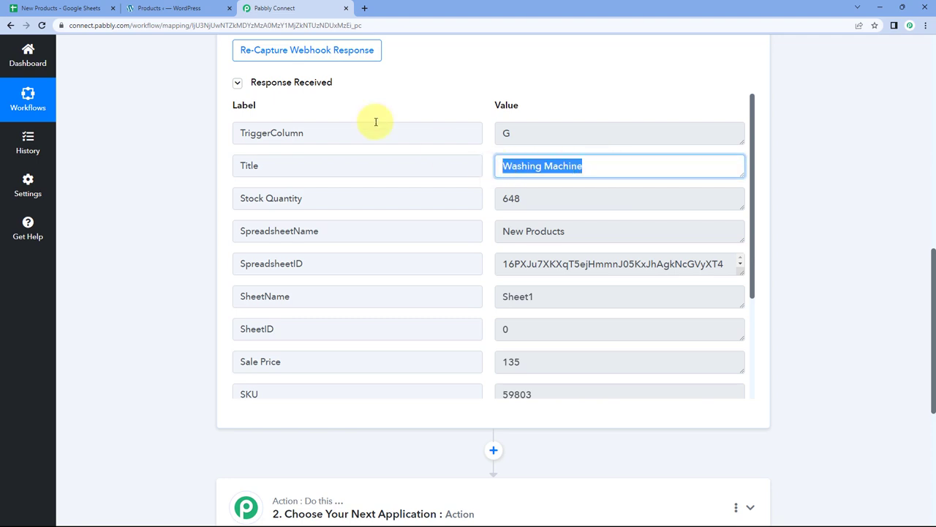
{"action": "left_click", "coordinate": [80, 8]}
{"action": "left_click", "coordinate": [270, 8]}
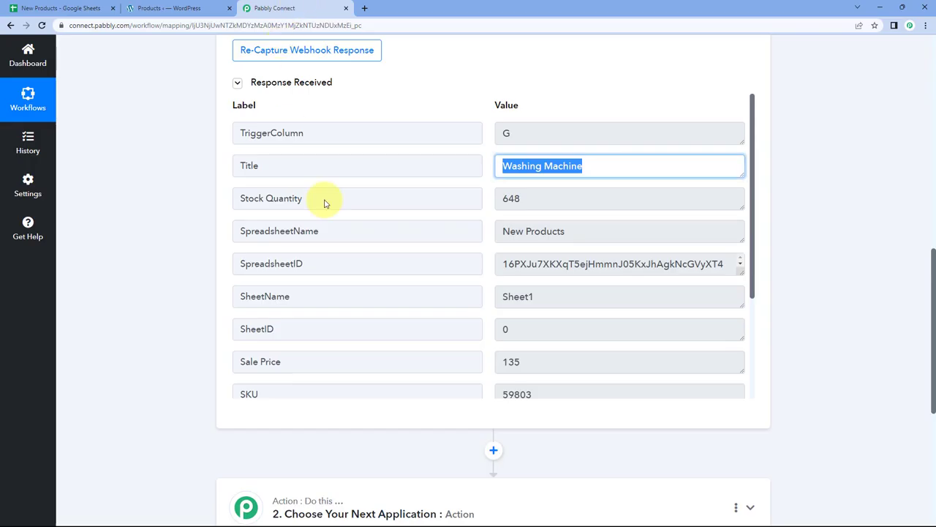
{"action": "left_click_drag", "start_coordinate": [550, 203], "coordinate": [502, 199]}
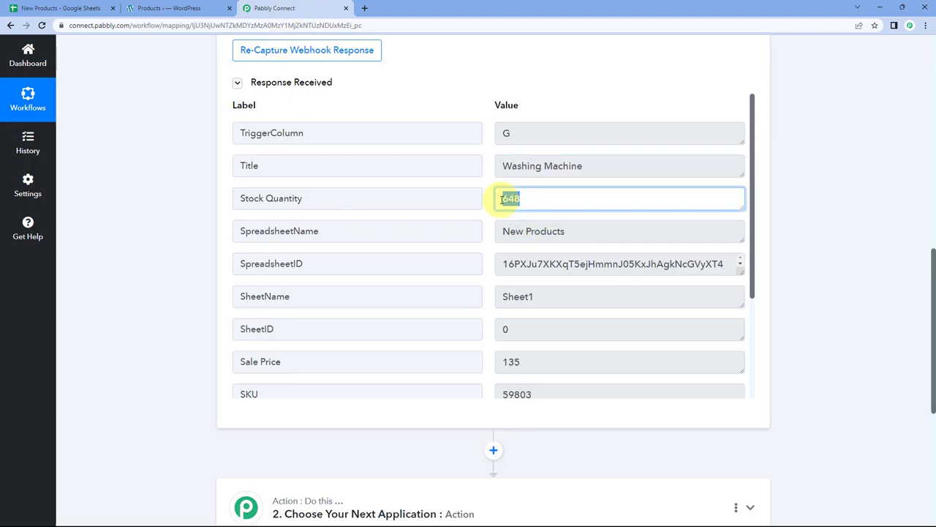
{"action": "scroll", "coordinate": [498, 230], "scroll_direction": "down", "scroll_amount": 1}
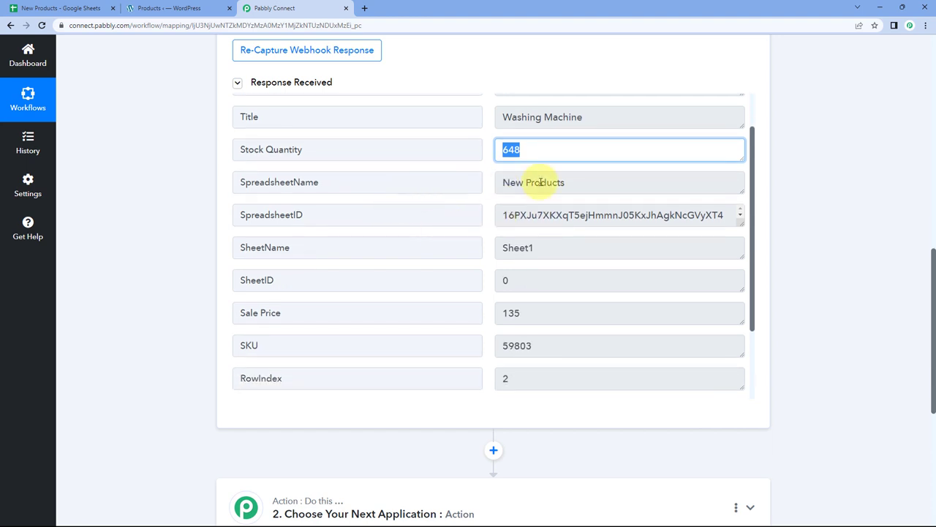
{"action": "scroll", "coordinate": [538, 216], "scroll_direction": "down", "scroll_amount": 1}
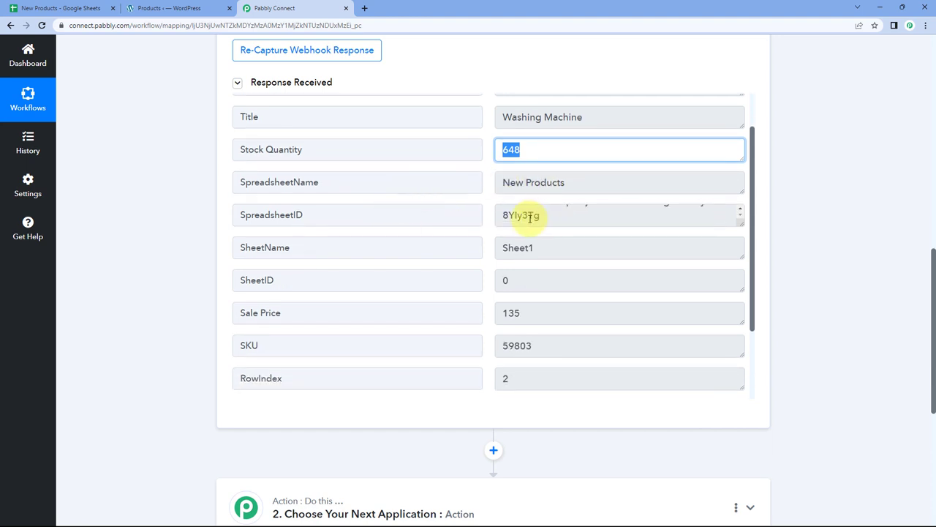
Review the response's sale price, SKU, row index, regular price, image URL and description, comparing them with the spreadsheet.
{"action": "left_click_drag", "start_coordinate": [502, 311], "coordinate": [551, 334]}
{"action": "double_click", "coordinate": [527, 345]}
{"action": "left_click_drag", "start_coordinate": [522, 376], "coordinate": [495, 324]}
{"action": "scroll", "coordinate": [489, 307], "scroll_direction": "down", "scroll_amount": 1}
{"action": "scroll", "coordinate": [488, 309], "scroll_direction": "up", "scroll_amount": 1}
{"action": "scroll", "coordinate": [485, 308], "scroll_direction": "down", "scroll_amount": 2}
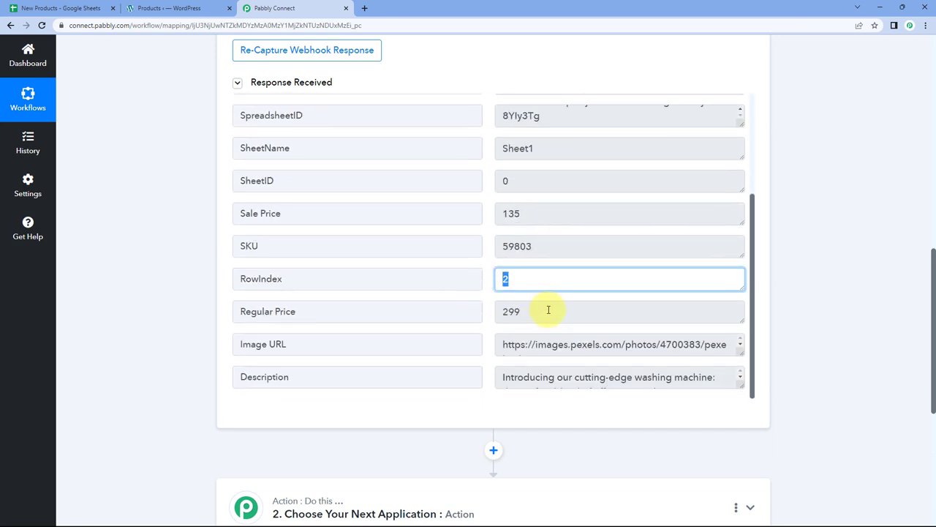
{"action": "left_click_drag", "start_coordinate": [549, 309], "coordinate": [478, 309]}
{"action": "left_click_drag", "start_coordinate": [502, 343], "coordinate": [665, 360]}
{"action": "left_click", "coordinate": [512, 371]}
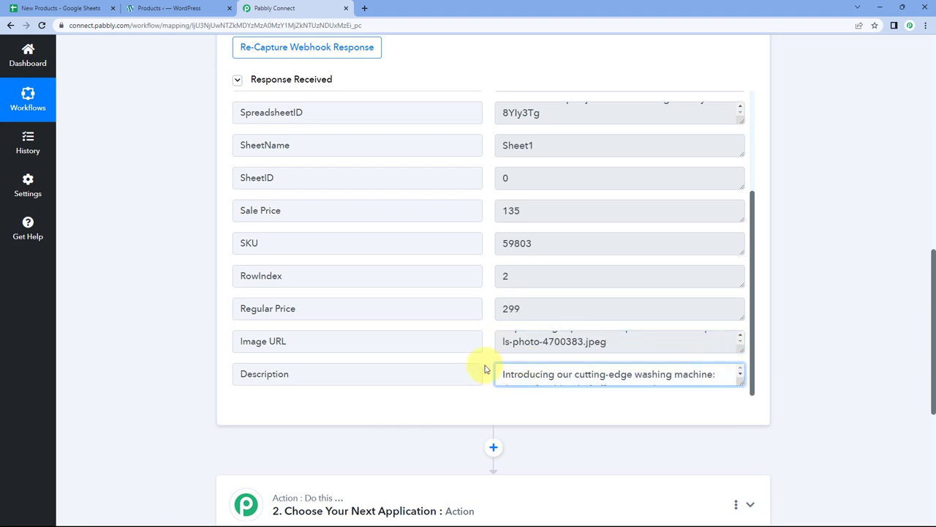
{"action": "scroll", "coordinate": [497, 365], "scroll_direction": "down", "scroll_amount": 1}
{"action": "left_click_drag", "start_coordinate": [738, 289], "coordinate": [738, 321]}
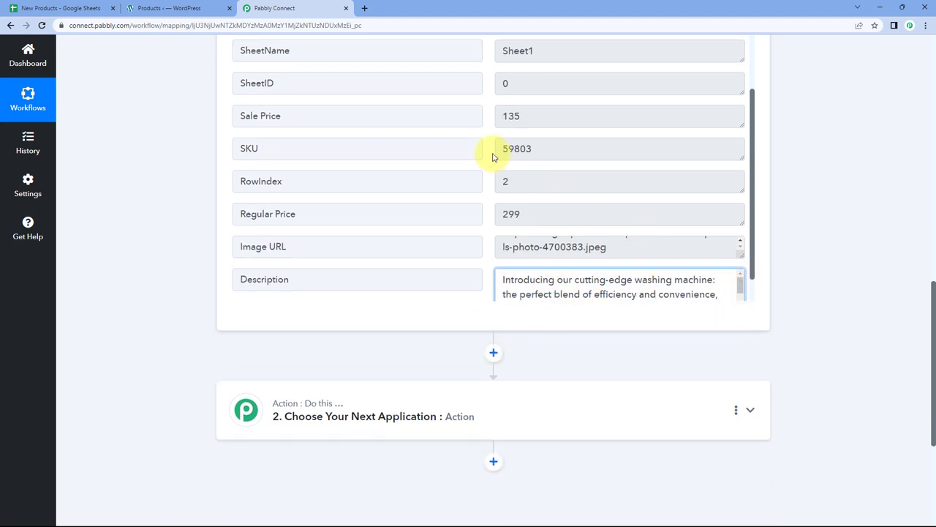
{"action": "scroll", "coordinate": [483, 226], "scroll_direction": "down", "scroll_amount": 1}
{"action": "left_click", "coordinate": [74, 8]}
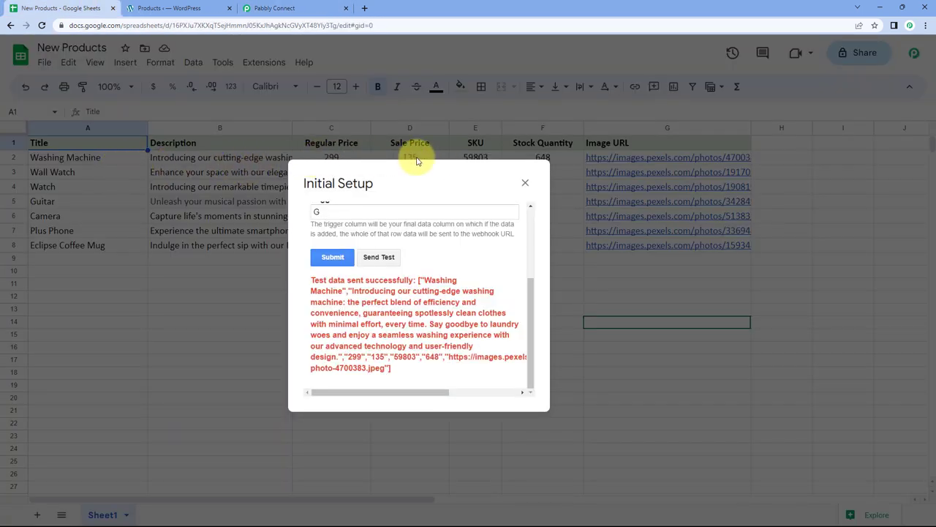
{"action": "left_click", "coordinate": [271, 7]}
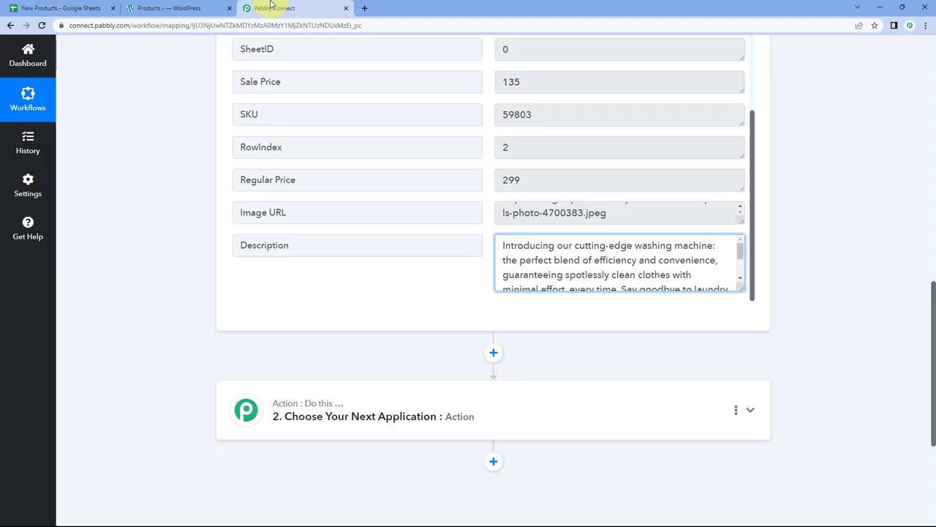
{"action": "scroll", "coordinate": [487, 239], "scroll_direction": "up", "scroll_amount": 1}
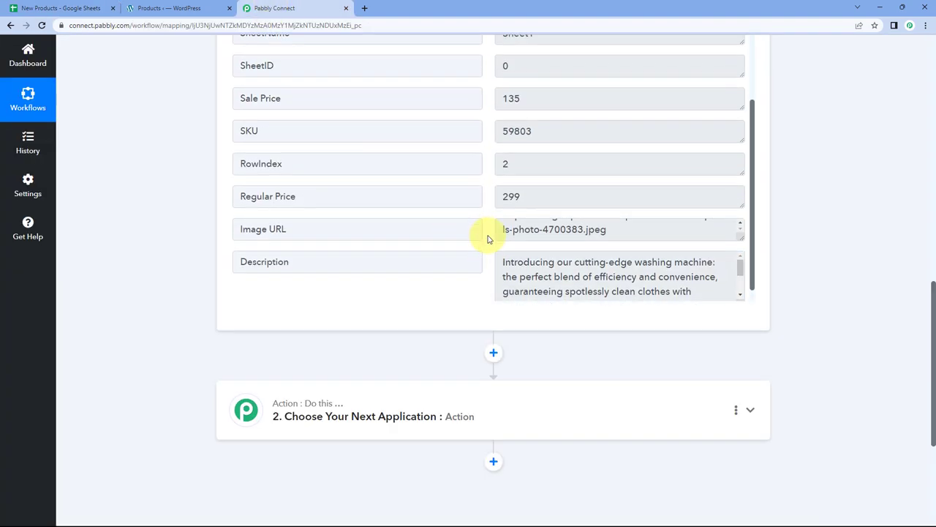
{"action": "scroll", "coordinate": [488, 240], "scroll_direction": "up", "scroll_amount": 2}
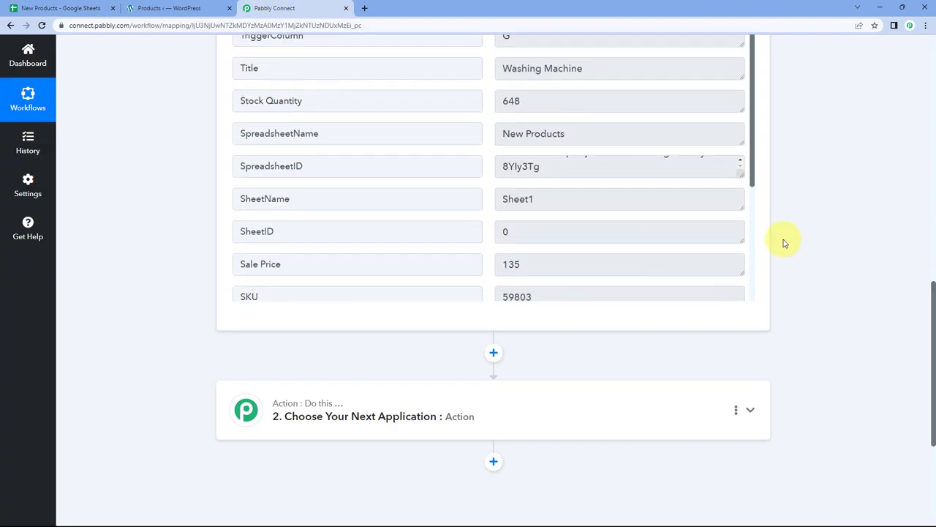
{"action": "scroll", "coordinate": [784, 244], "scroll_direction": "up", "scroll_amount": 5}
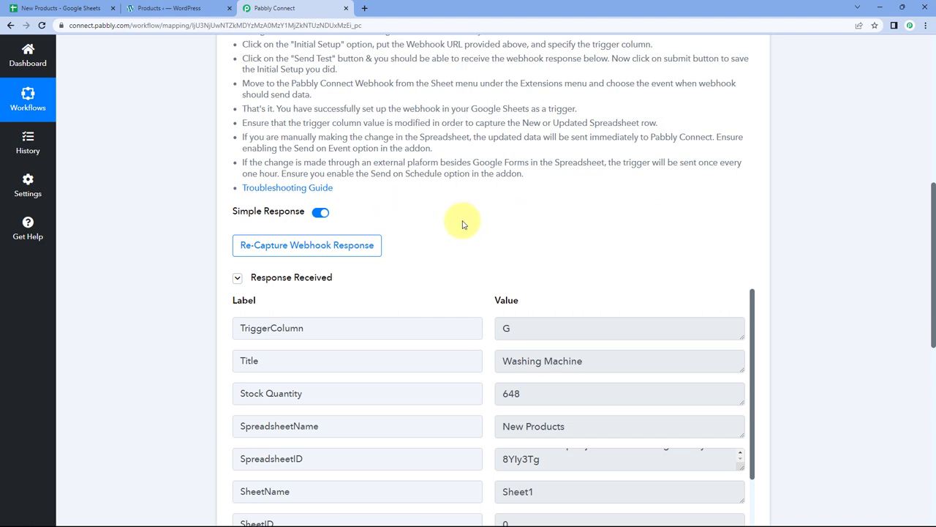
Return to the New Products spreadsheet and submit the add-on's Initial Setup for Sheet1.
{"action": "left_click", "coordinate": [90, 6]}
{"action": "left_click", "coordinate": [333, 258]}
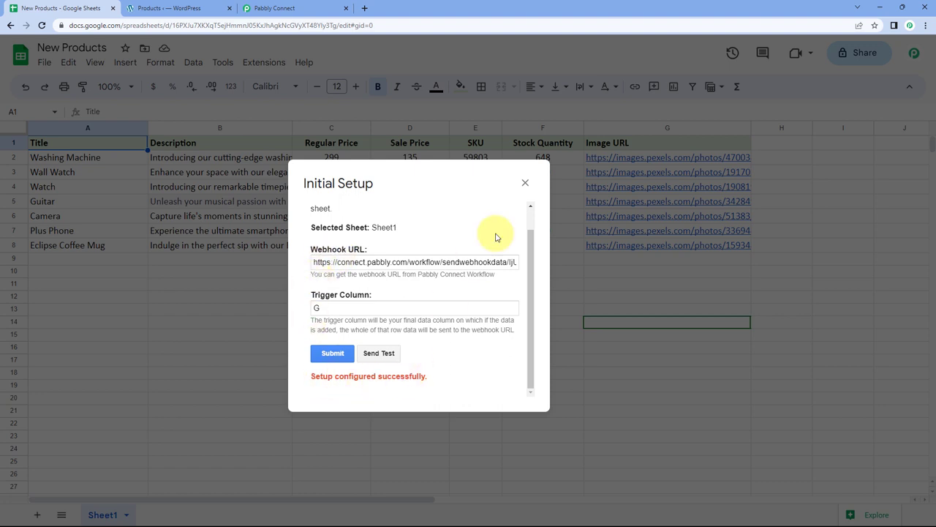
Close the add-on's Initial Setup and switch to Pabbly Connect to look over the captured response above the action step.
{"action": "left_click", "coordinate": [525, 184]}
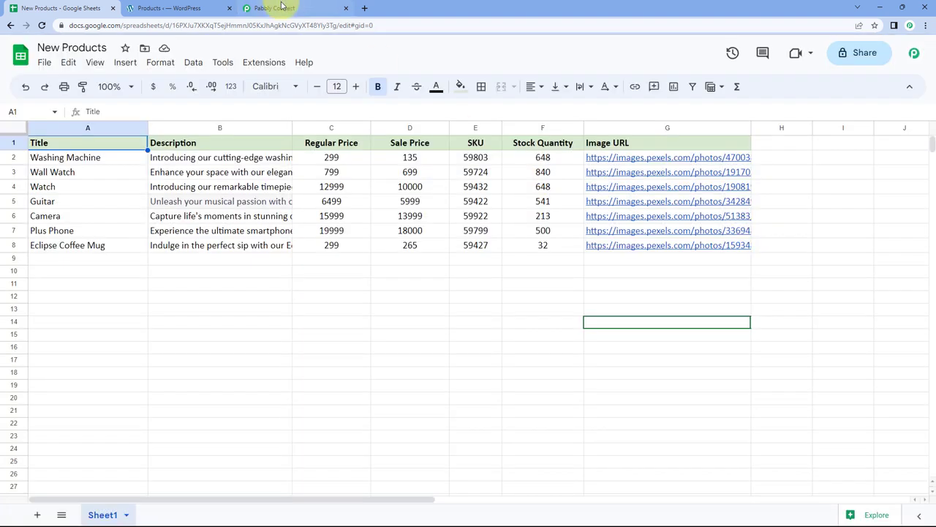
{"action": "left_click", "coordinate": [292, 8]}
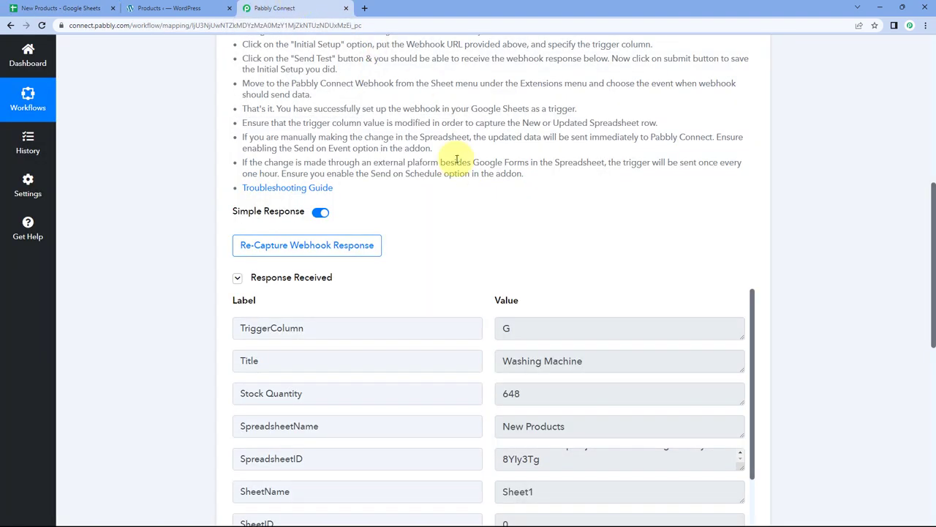
{"action": "scroll", "coordinate": [497, 227], "scroll_direction": "down", "scroll_amount": 1}
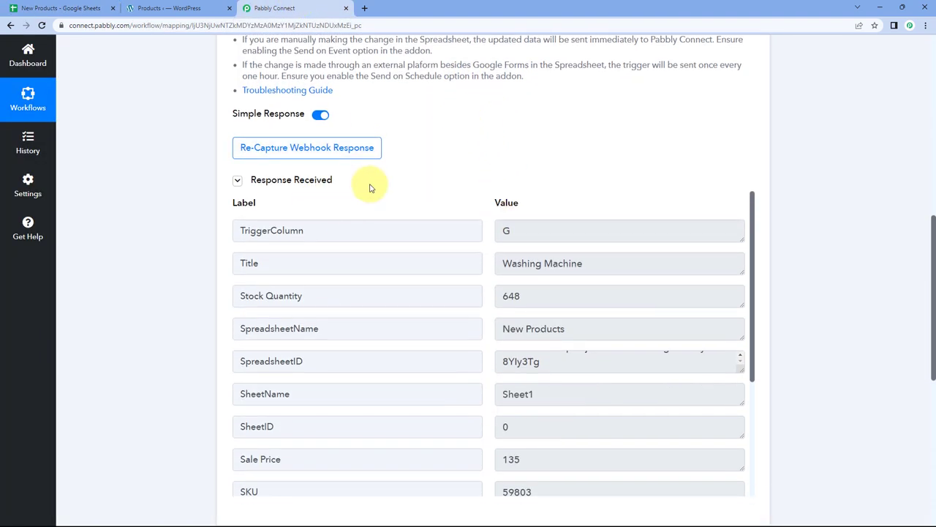
{"action": "scroll", "coordinate": [166, 237], "scroll_direction": "down", "scroll_amount": 2}
{"action": "scroll", "coordinate": [219, 205], "scroll_direction": "up", "scroll_amount": 1}
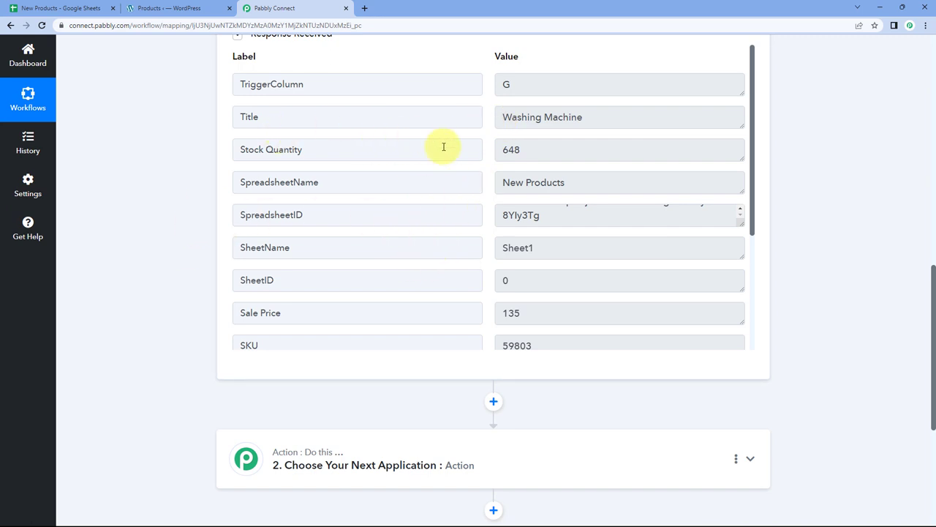
{"action": "scroll", "coordinate": [173, 248], "scroll_direction": "down", "scroll_amount": 2}
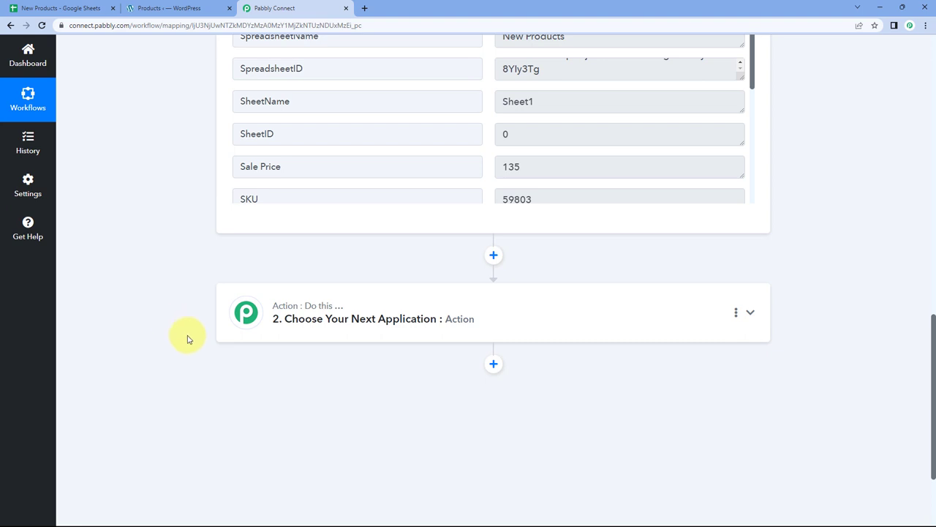
Expand the workflow's second step and choose WooCommerce as its action application.
{"action": "scroll", "coordinate": [183, 328], "scroll_direction": "down", "scroll_amount": 1}
{"action": "left_click", "coordinate": [383, 266]}
{"action": "scroll", "coordinate": [165, 281], "scroll_direction": "down", "scroll_amount": 1}
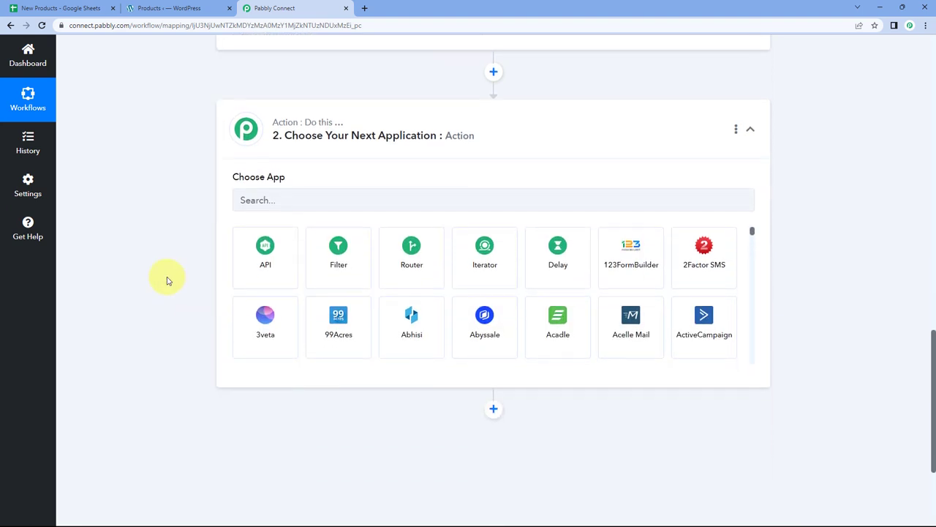
{"action": "left_click", "coordinate": [313, 191]}
{"action": "type", "text": "WooCo"}
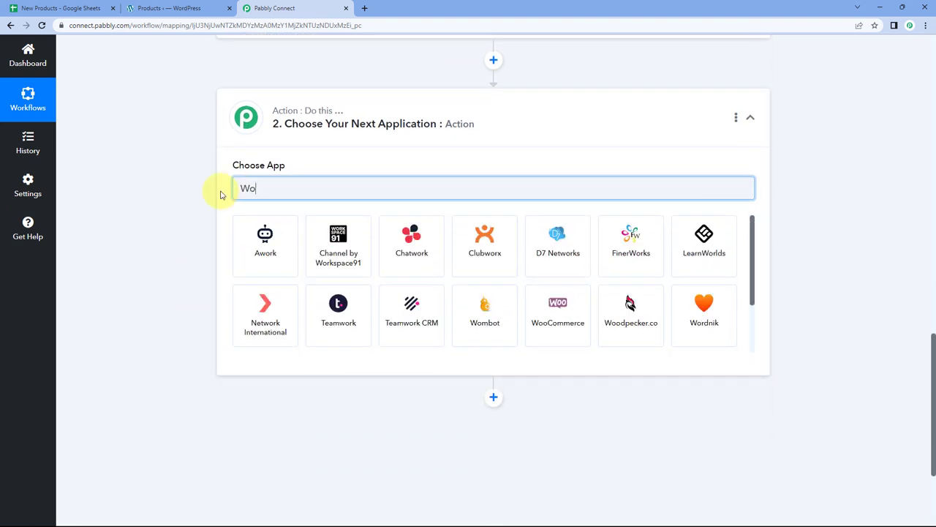
{"action": "type", "text": "mmerce"}
{"action": "left_click", "coordinate": [287, 236]}
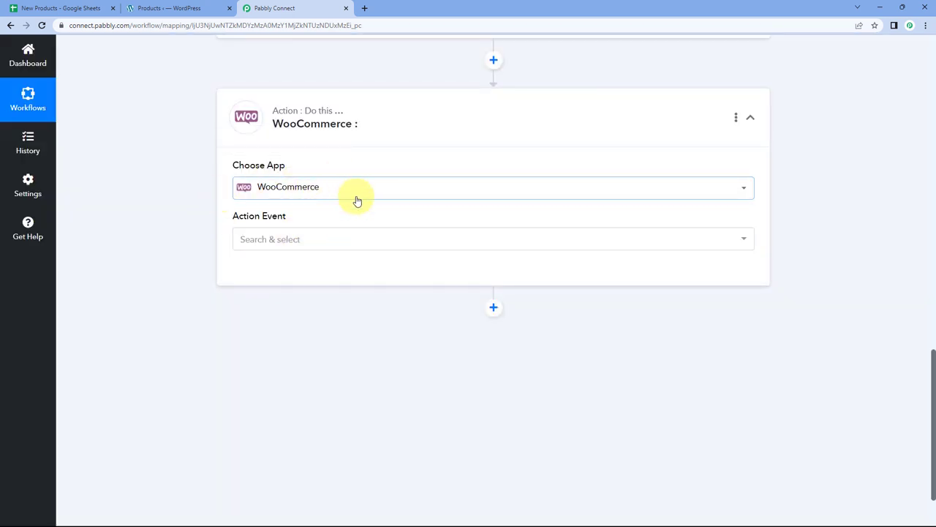
Set the WooCommerce action event to Create a Product and start adding a new connection.
{"action": "scroll", "coordinate": [356, 198], "scroll_direction": "down", "scroll_amount": 1}
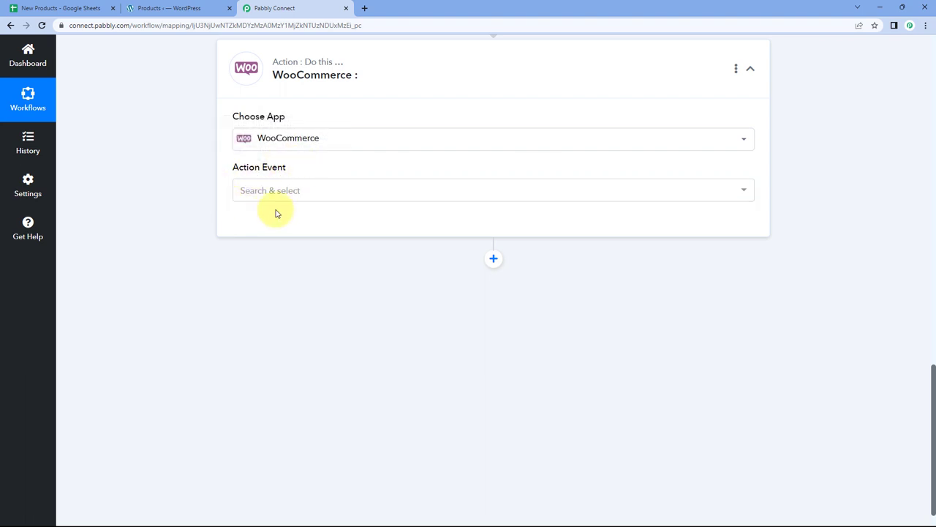
{"action": "left_click", "coordinate": [314, 193]}
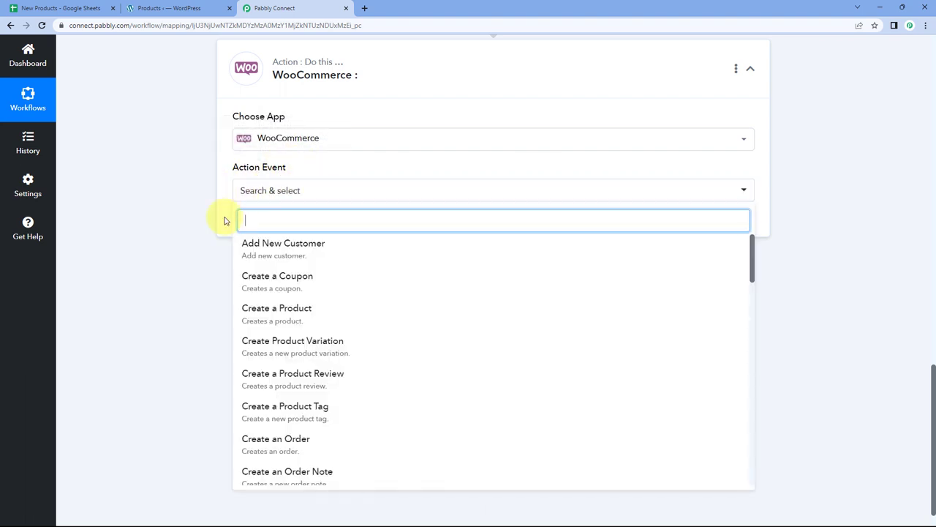
{"action": "left_click", "coordinate": [287, 315]}
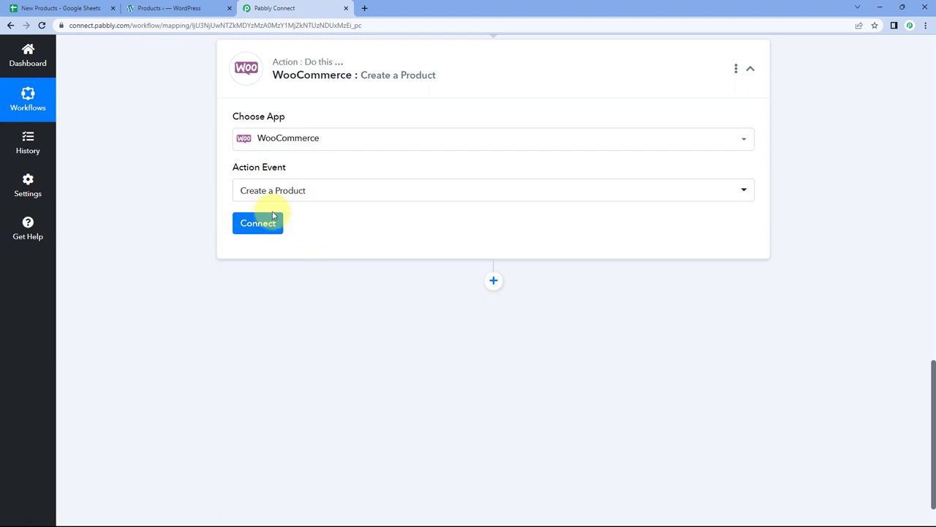
{"action": "left_click", "coordinate": [252, 225]}
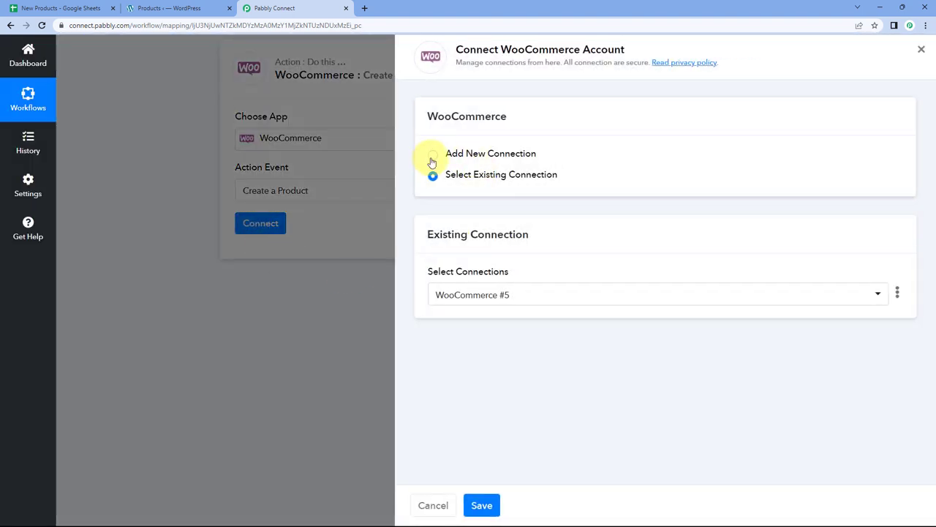
{"action": "left_click", "coordinate": [464, 156]}
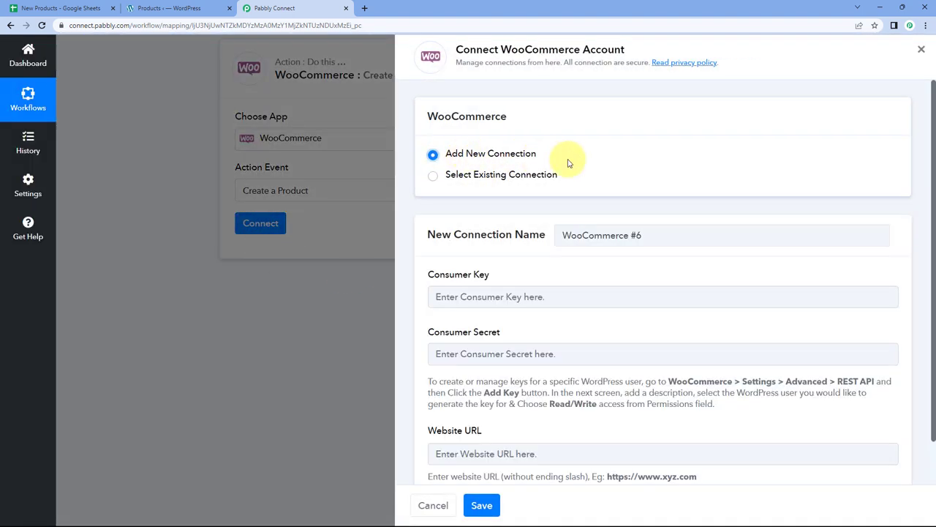
{"action": "scroll", "coordinate": [594, 162], "scroll_direction": "down", "scroll_amount": 1}
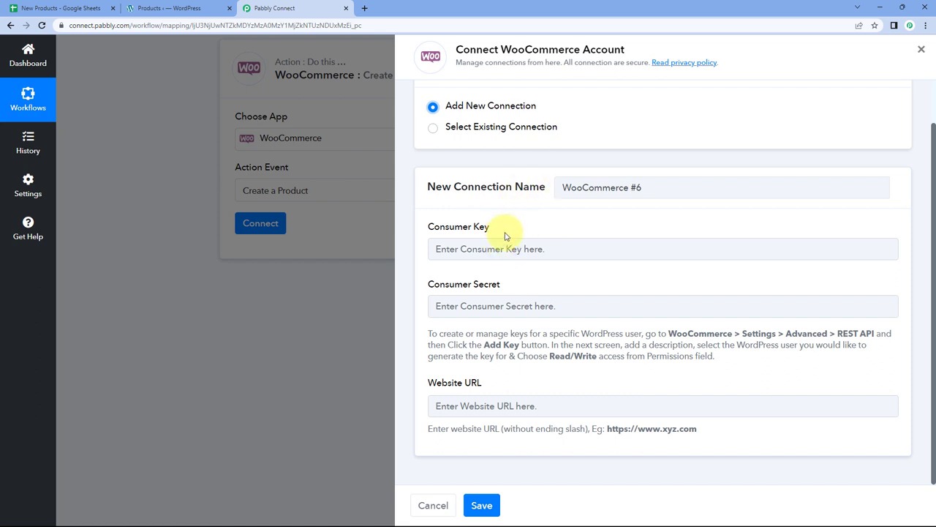
Switch to the WordPress admin and open the REST API section of WooCommerce's advanced settings.
{"action": "left_click", "coordinate": [179, 8]}
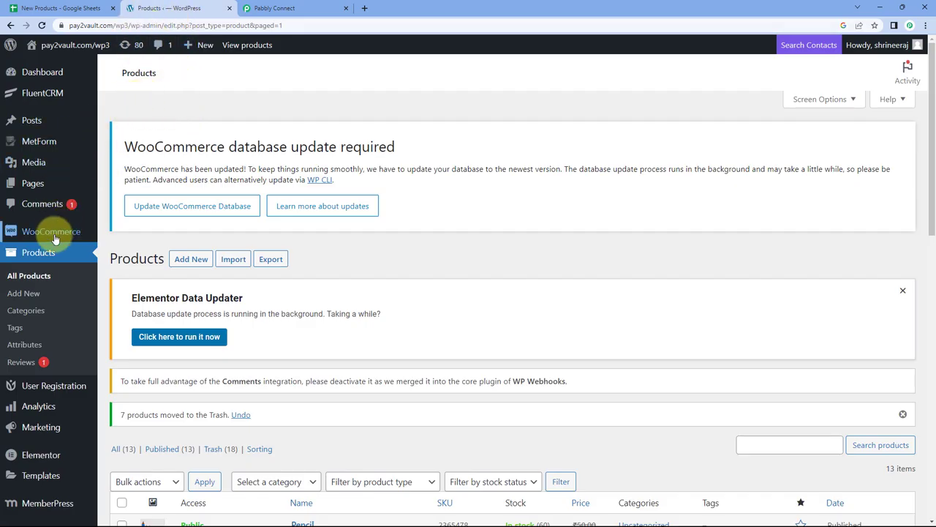
{"action": "mouse_move", "coordinate": [60, 235]}
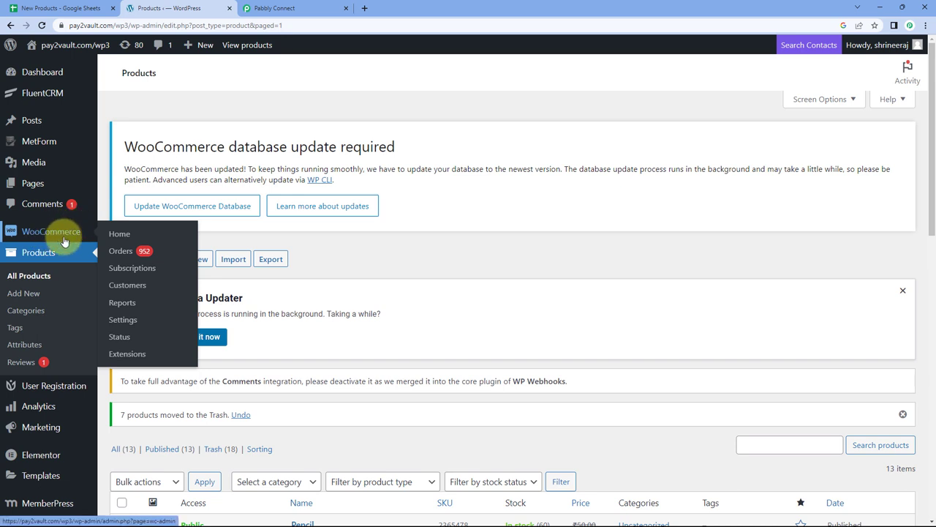
{"action": "left_click", "coordinate": [126, 321]}
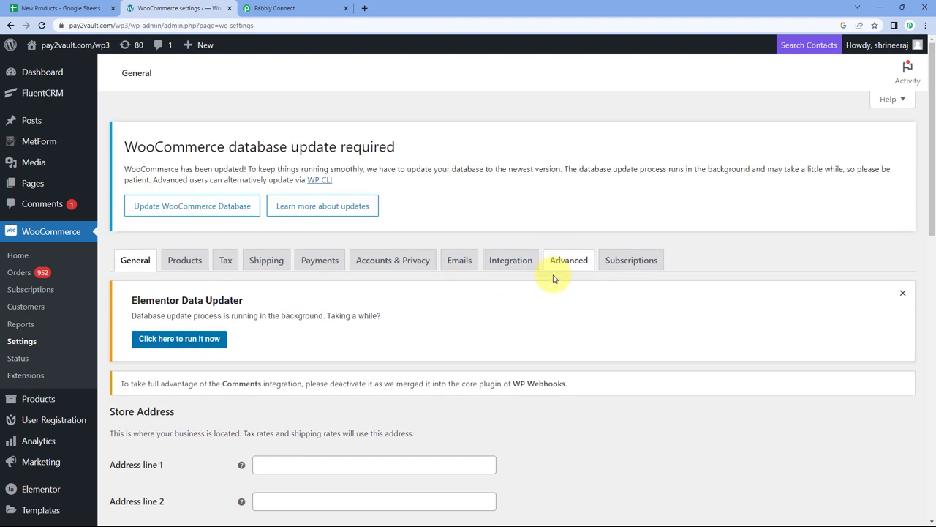
{"action": "left_click", "coordinate": [565, 265]}
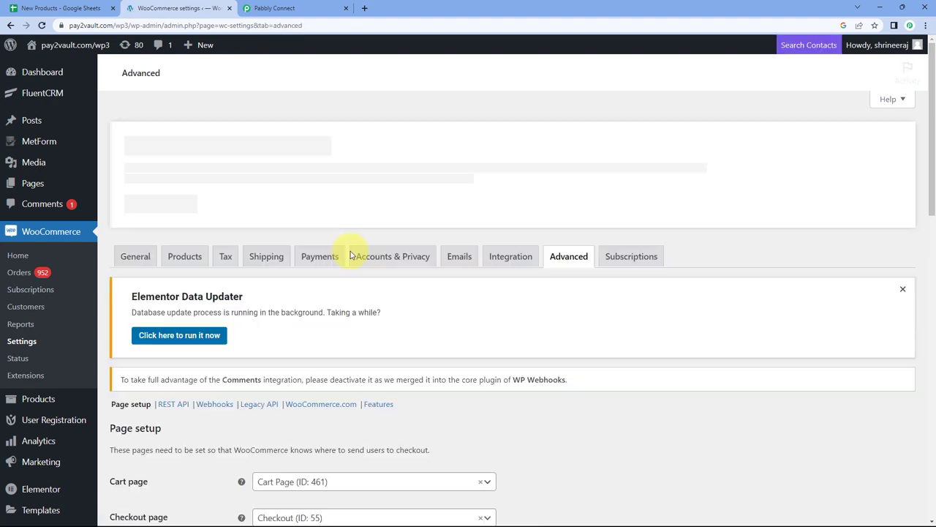
{"action": "scroll", "coordinate": [293, 336], "scroll_direction": "down", "scroll_amount": 2}
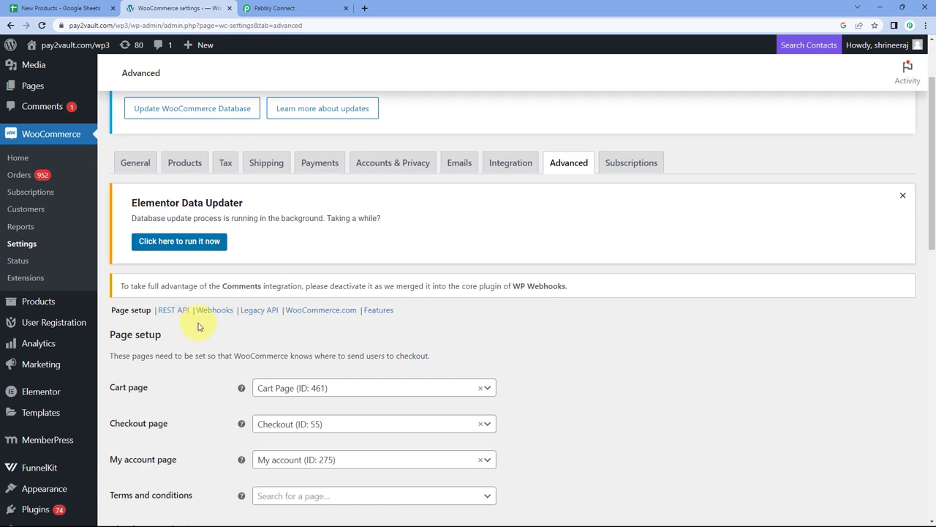
{"action": "scroll", "coordinate": [173, 320], "scroll_direction": "down", "scroll_amount": 1}
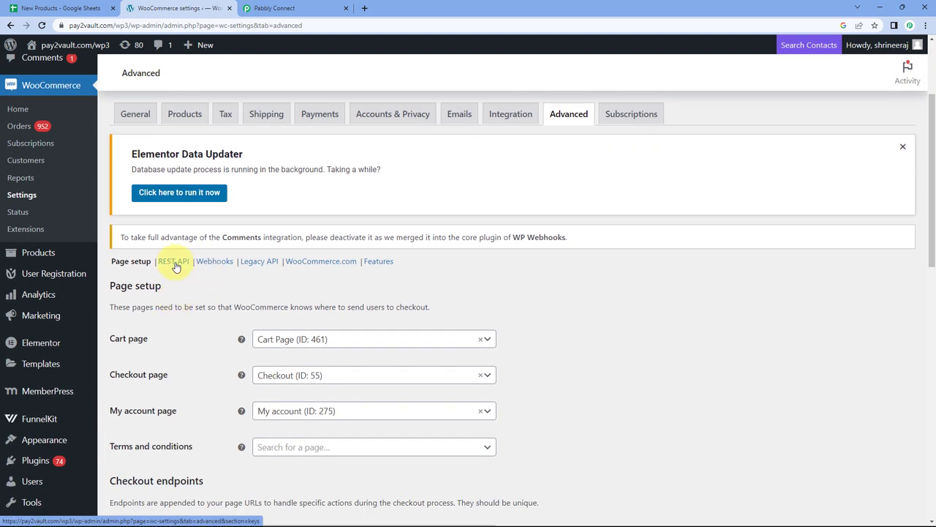
{"action": "left_click", "coordinate": [175, 262]}
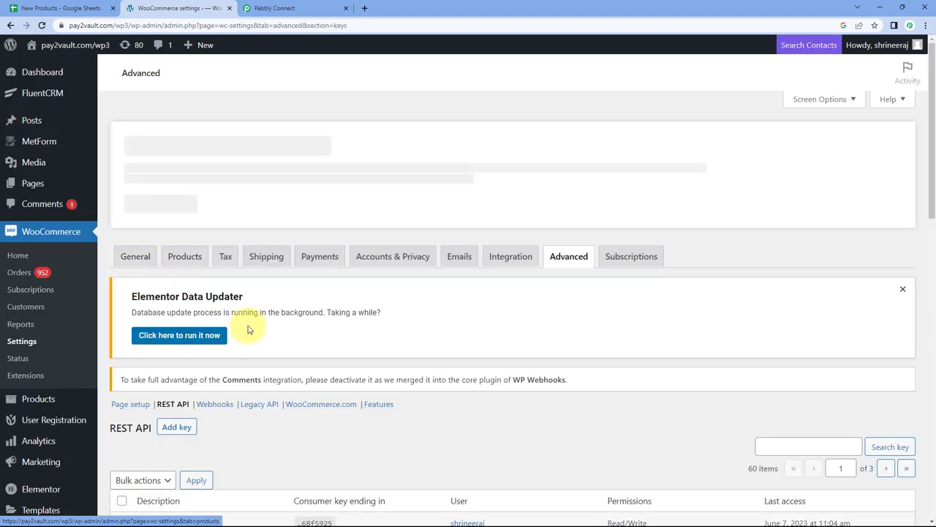
Look through the existing REST API keys, then add a new key with the description "Google Sheest Automation".
{"action": "scroll", "coordinate": [341, 320], "scroll_direction": "down", "scroll_amount": 5}
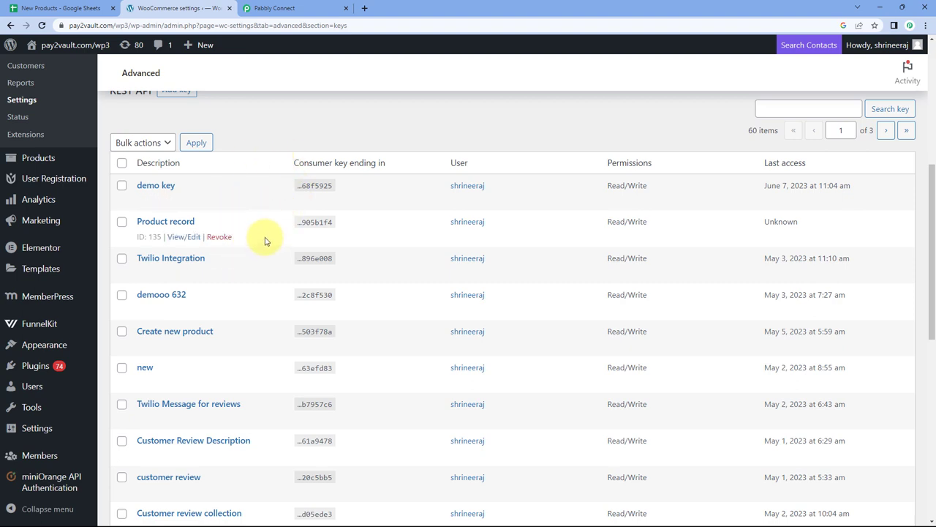
{"action": "scroll", "coordinate": [251, 290], "scroll_direction": "down", "scroll_amount": 3}
{"action": "scroll", "coordinate": [252, 290], "scroll_direction": "down", "scroll_amount": 1}
{"action": "scroll", "coordinate": [252, 288], "scroll_direction": "up", "scroll_amount": 5}
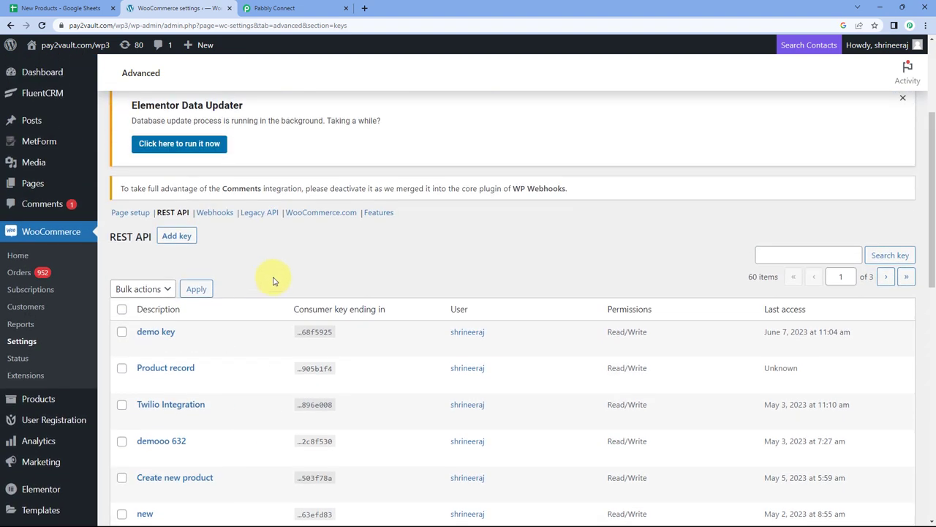
{"action": "left_click", "coordinate": [176, 238]}
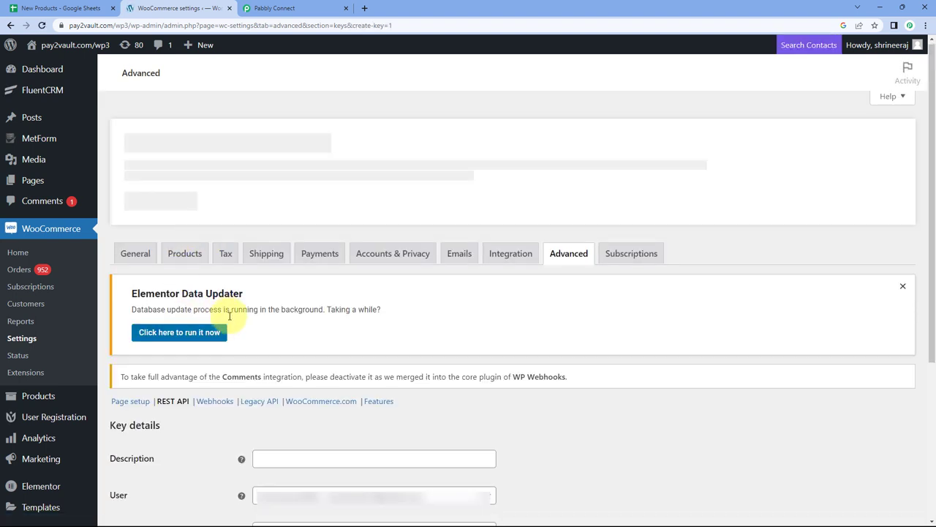
{"action": "scroll", "coordinate": [216, 312], "scroll_direction": "down", "scroll_amount": 3}
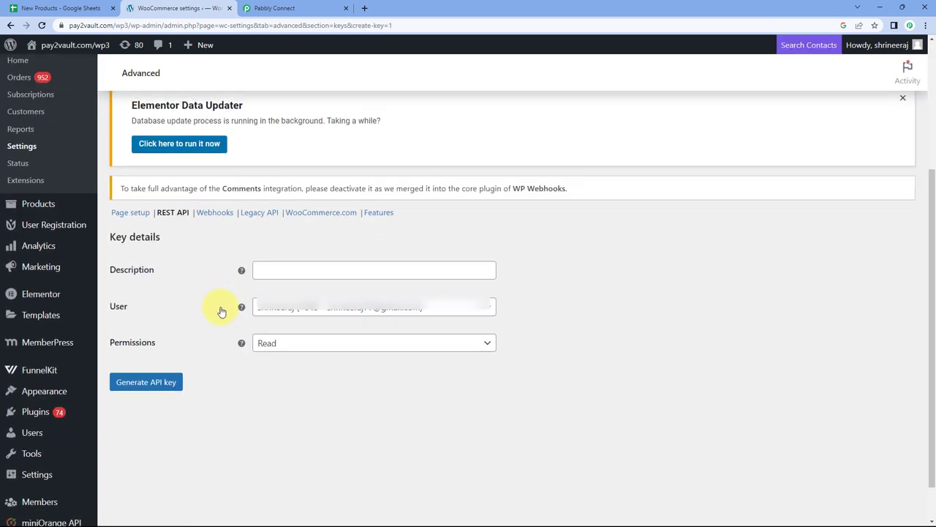
{"action": "left_click", "coordinate": [277, 267]}
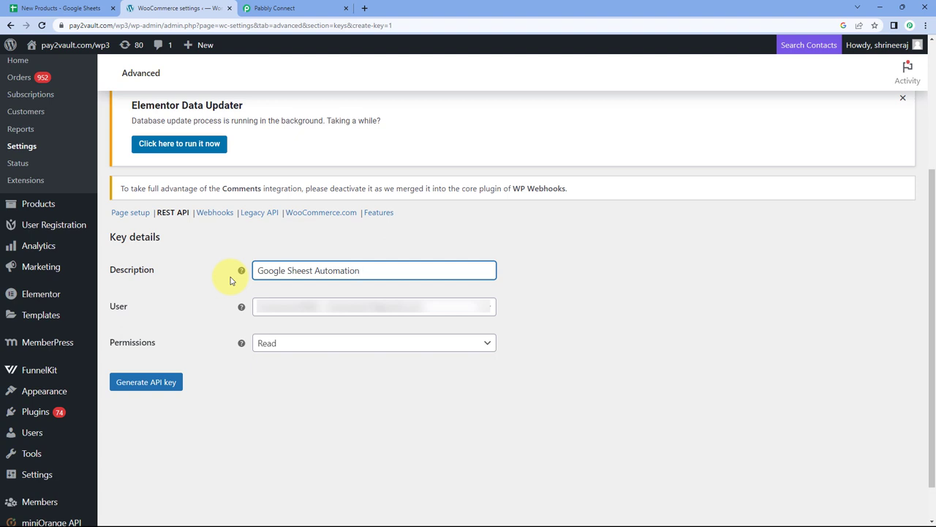
Give the new key Read/Write permissions, keeping the preselected user, and generate the API key.
{"action": "left_click", "coordinate": [223, 290]}
{"action": "left_click", "coordinate": [291, 312]}
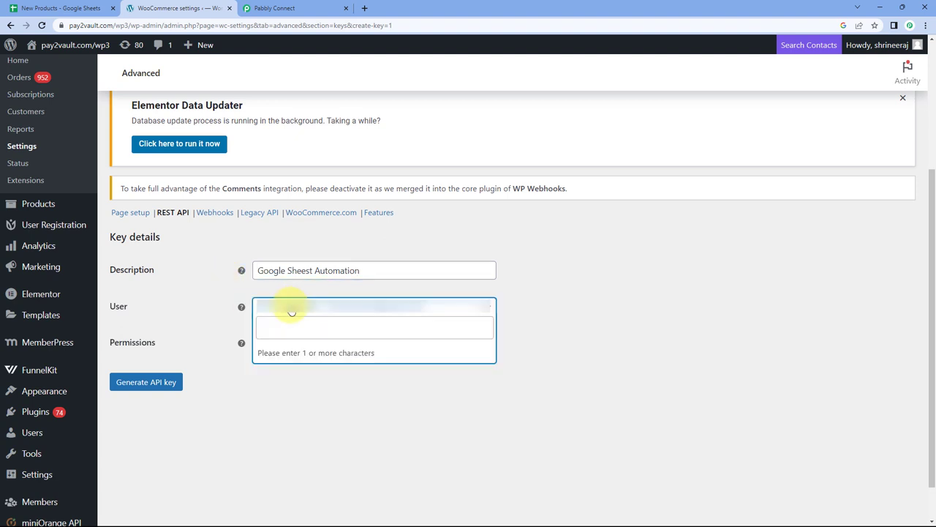
{"action": "left_click", "coordinate": [223, 302]}
{"action": "scroll", "coordinate": [217, 299], "scroll_direction": "down", "scroll_amount": 1}
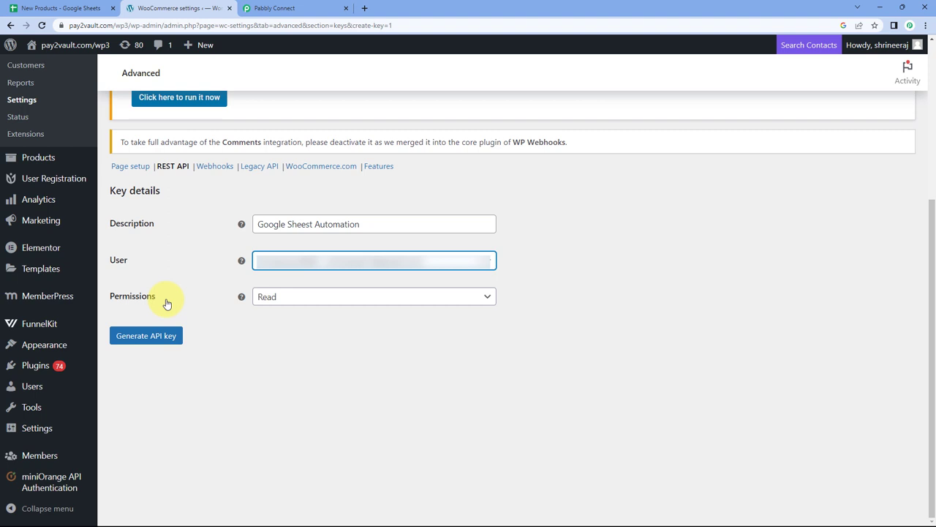
{"action": "left_click", "coordinate": [318, 301]}
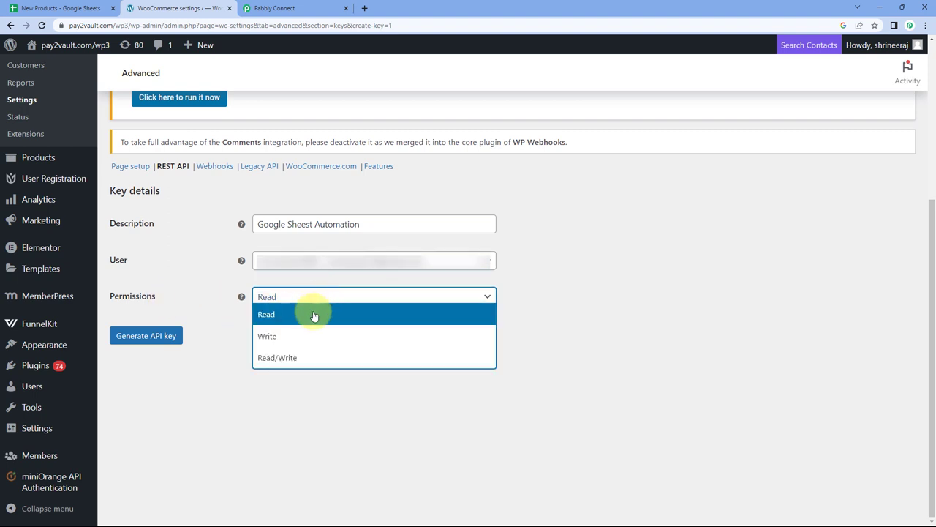
{"action": "left_click", "coordinate": [273, 357]}
{"action": "left_click", "coordinate": [146, 338]}
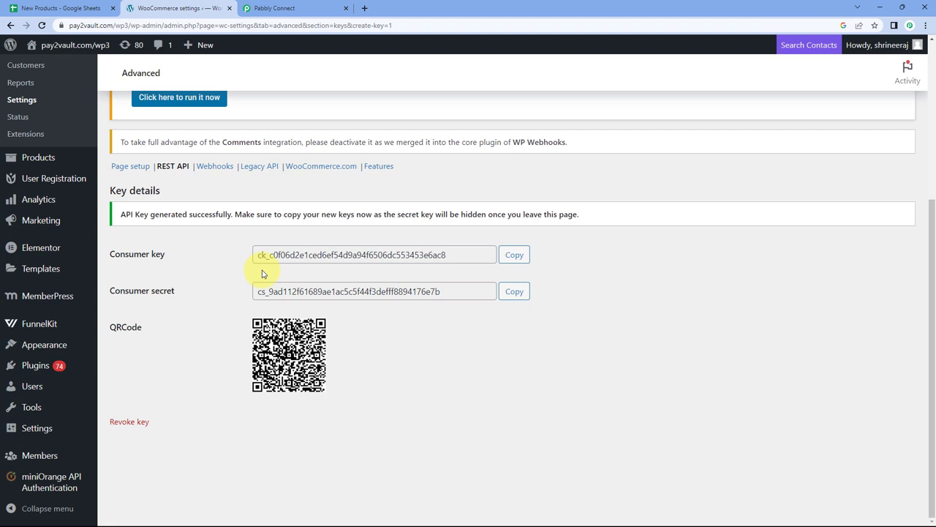
Copy the generated consumer key and paste it into the Consumer Key field of Pabbly Connect's new WooCommerce connection.
{"action": "left_click", "coordinate": [517, 257]}
{"action": "left_click", "coordinate": [304, 6]}
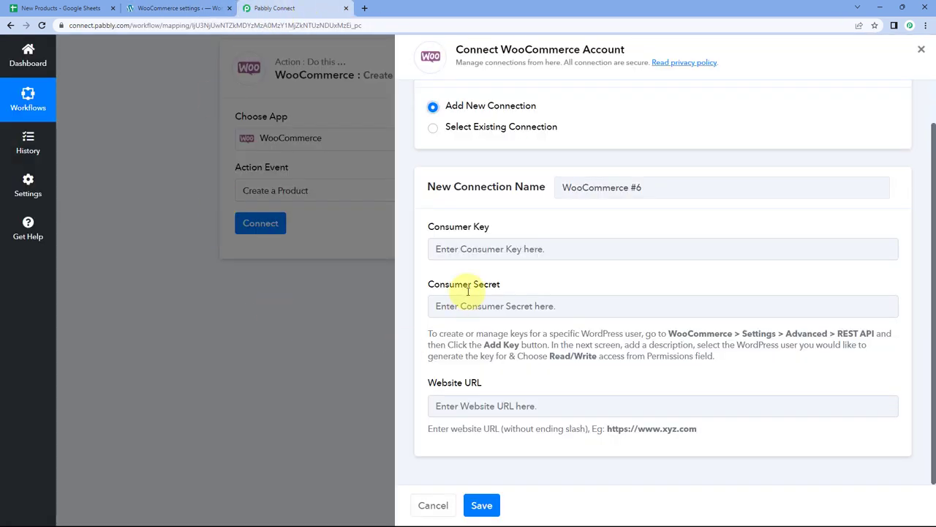
{"action": "right_click", "coordinate": [448, 251]}
{"action": "left_click", "coordinate": [475, 328]}
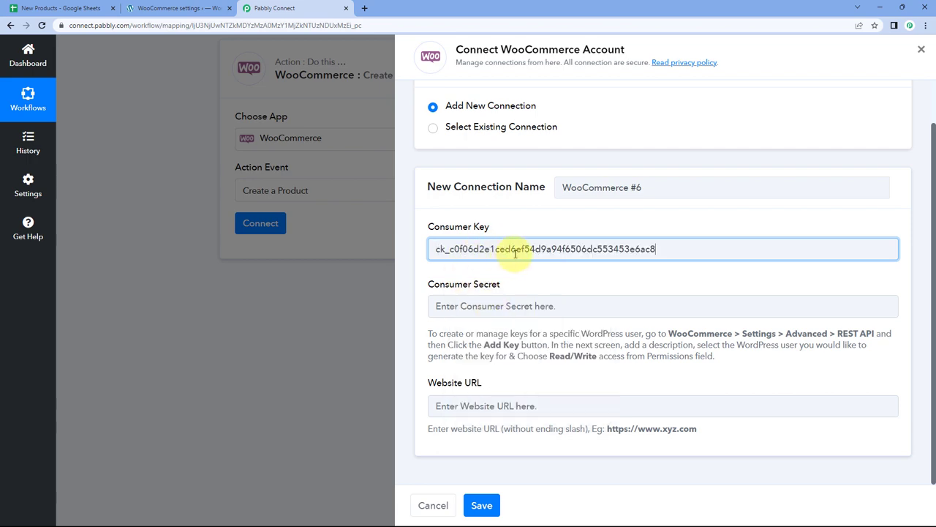
Copy the consumer secret from WordPress and paste it into the Consumer Secret field of Pabbly Connect's WooCommerce connection.
{"action": "left_click", "coordinate": [41, 6]}
{"action": "left_click", "coordinate": [196, 7]}
{"action": "left_click", "coordinate": [515, 292]}
{"action": "left_click", "coordinate": [275, 8]}
{"action": "left_click", "coordinate": [484, 307]}
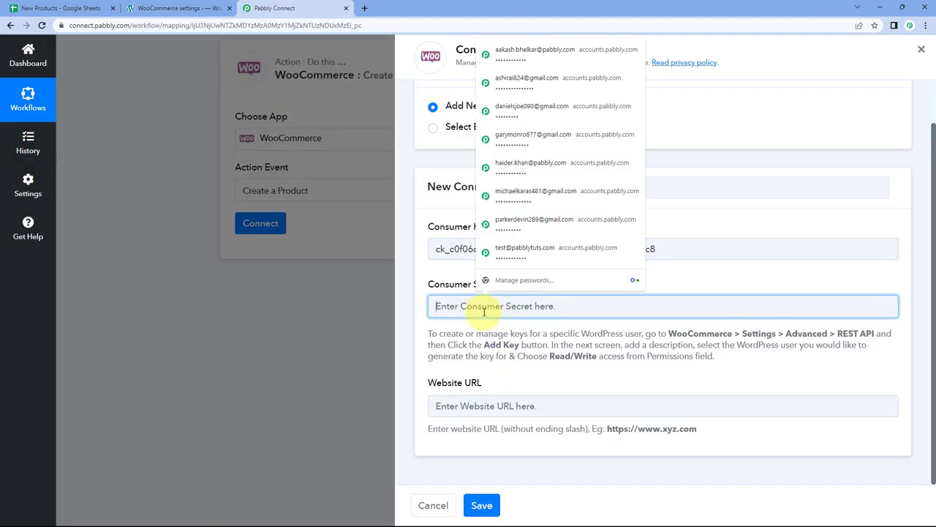
{"action": "right_click", "coordinate": [483, 310]}
{"action": "left_click", "coordinate": [531, 236]}
{"action": "left_click", "coordinate": [441, 276]}
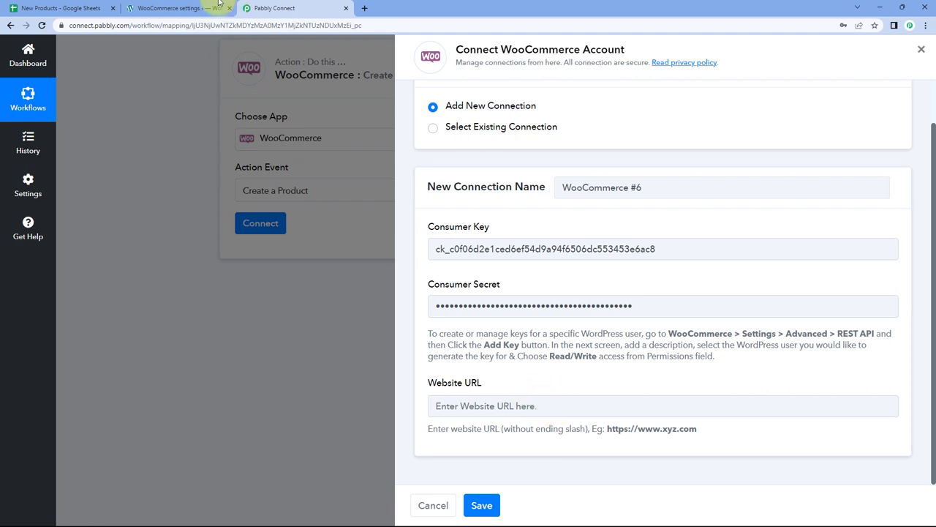
{"action": "left_click", "coordinate": [166, 8]}
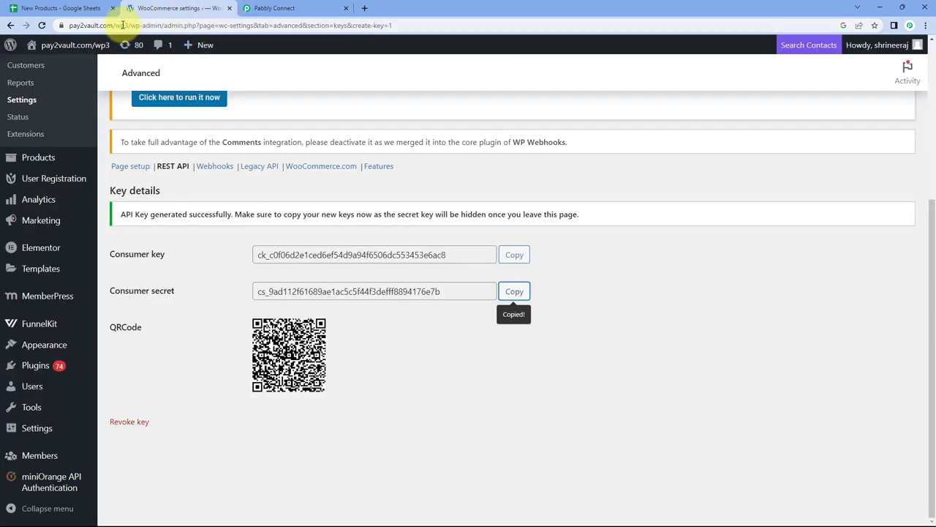
{"action": "left_click", "coordinate": [155, 25]}
{"action": "left_click_drag", "start_coordinate": [151, 24], "coordinate": [69, 25]}
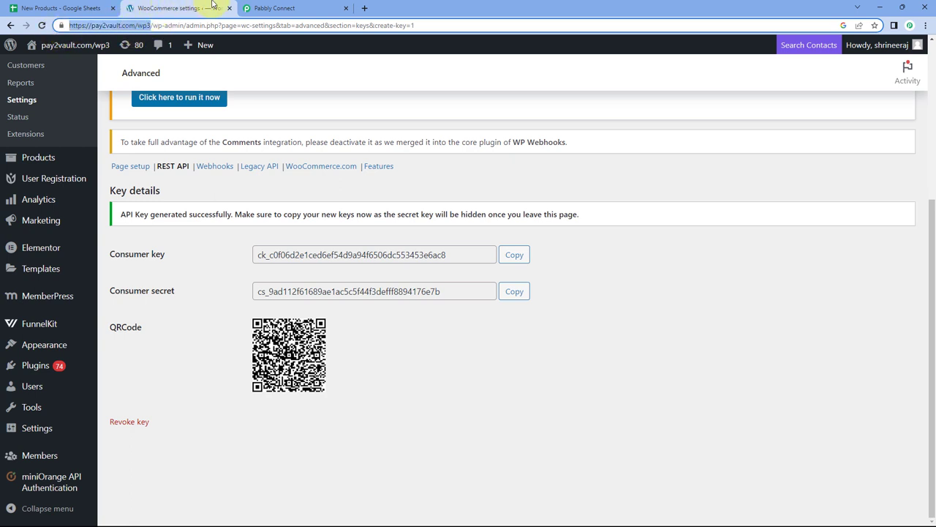
{"action": "left_click", "coordinate": [274, 8]}
{"action": "left_click", "coordinate": [497, 406]}
{"action": "key", "text": "ctrl+v"}
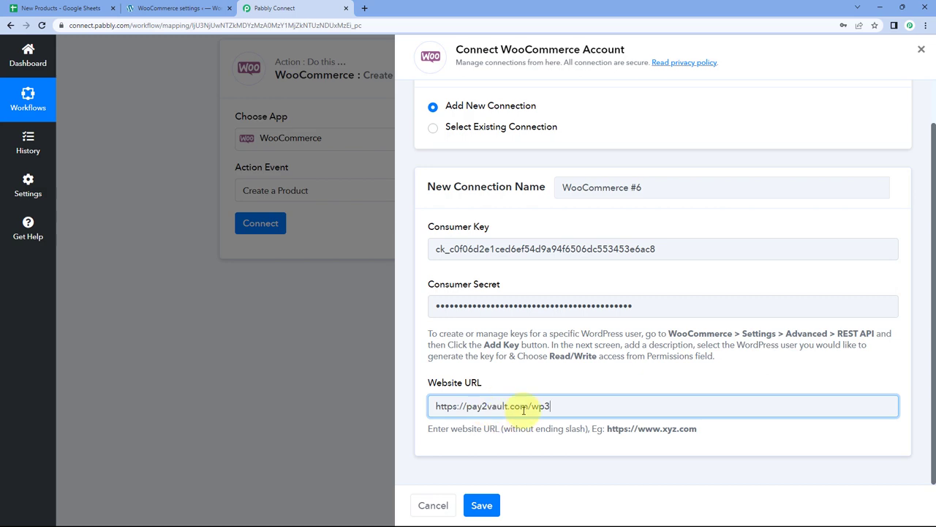
{"action": "left_click", "coordinate": [482, 506]}
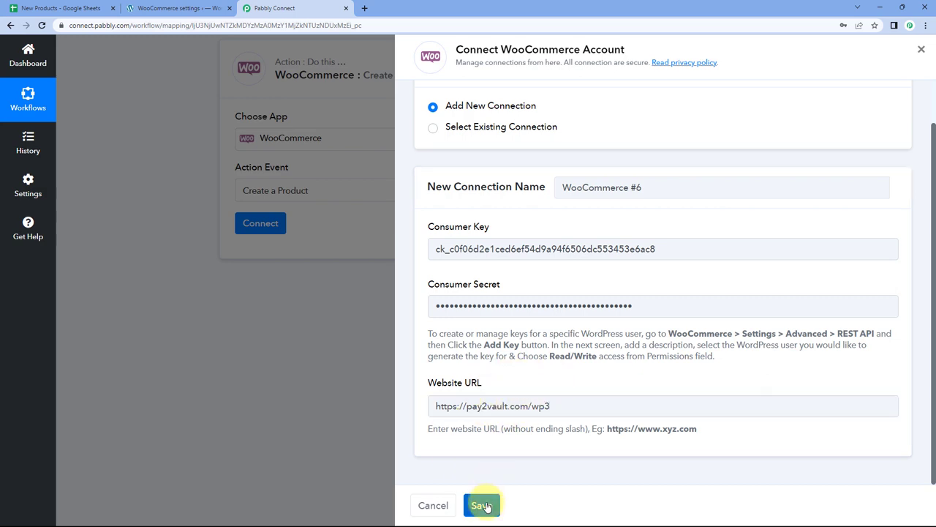
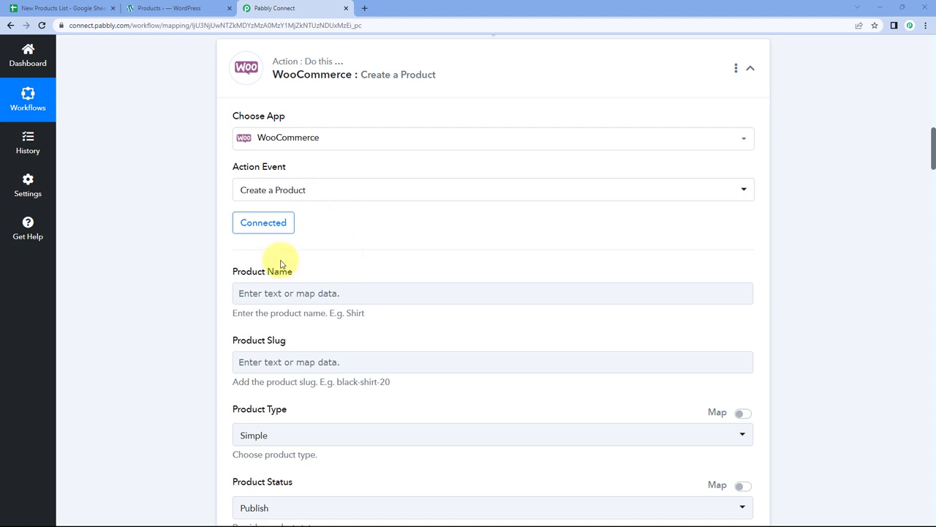
Compare the product title in the New Products List sheet with the Title value in the Google Sheets trigger response.
{"action": "scroll", "coordinate": [318, 258], "scroll_direction": "down", "scroll_amount": 2}
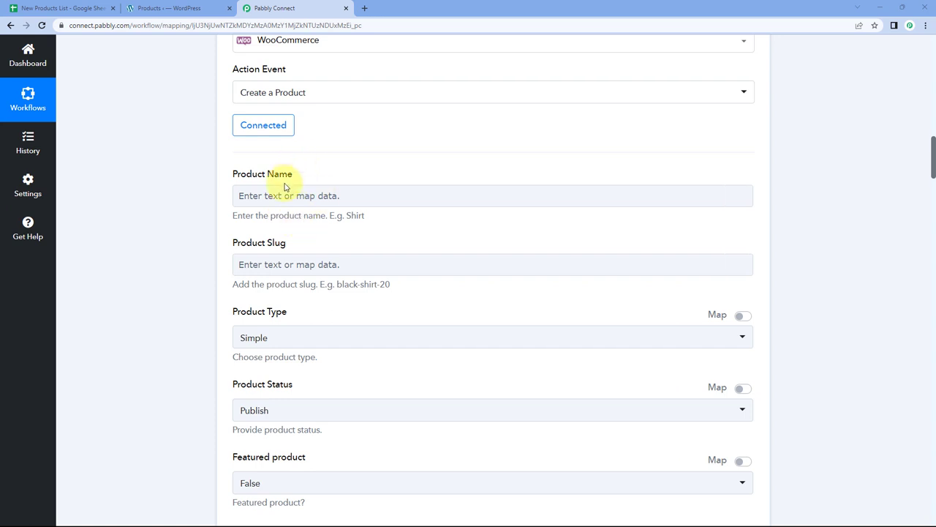
{"action": "left_click", "coordinate": [54, 7]}
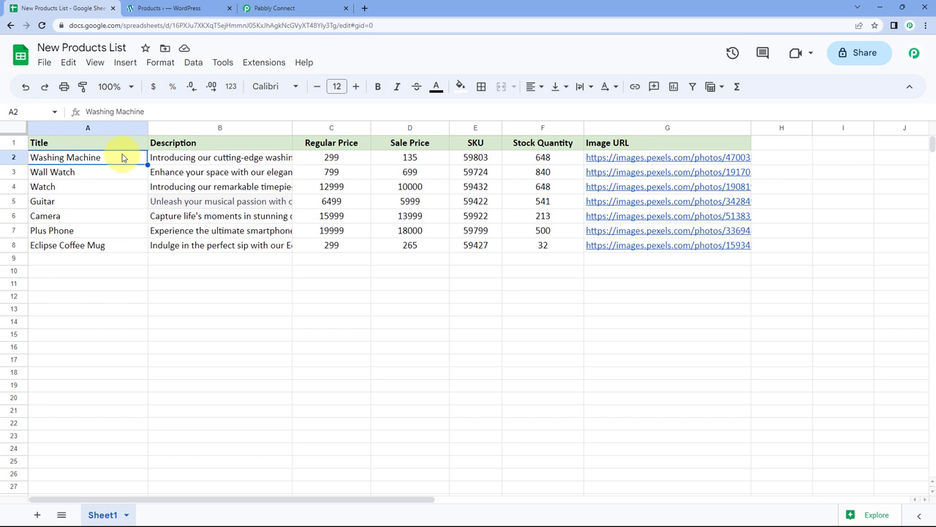
{"action": "left_click", "coordinate": [263, 8]}
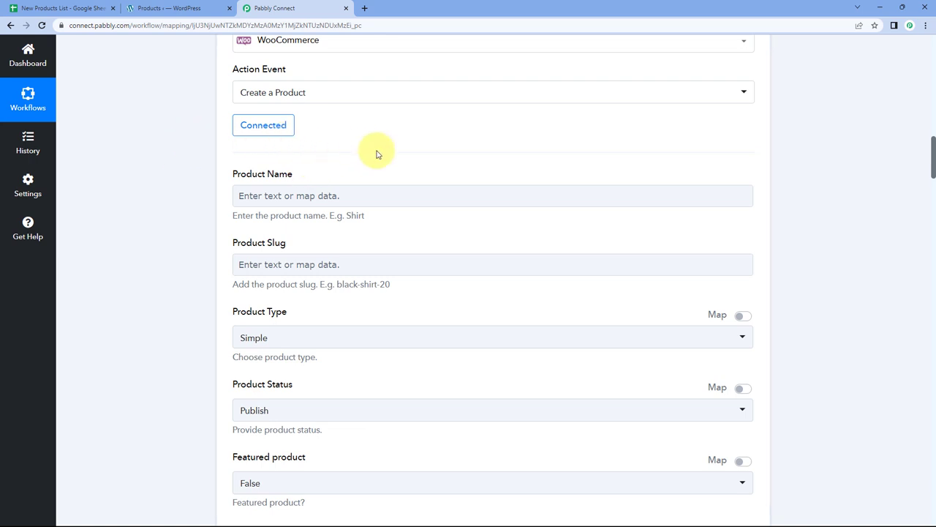
{"action": "scroll", "coordinate": [431, 161], "scroll_direction": "up", "scroll_amount": 7}
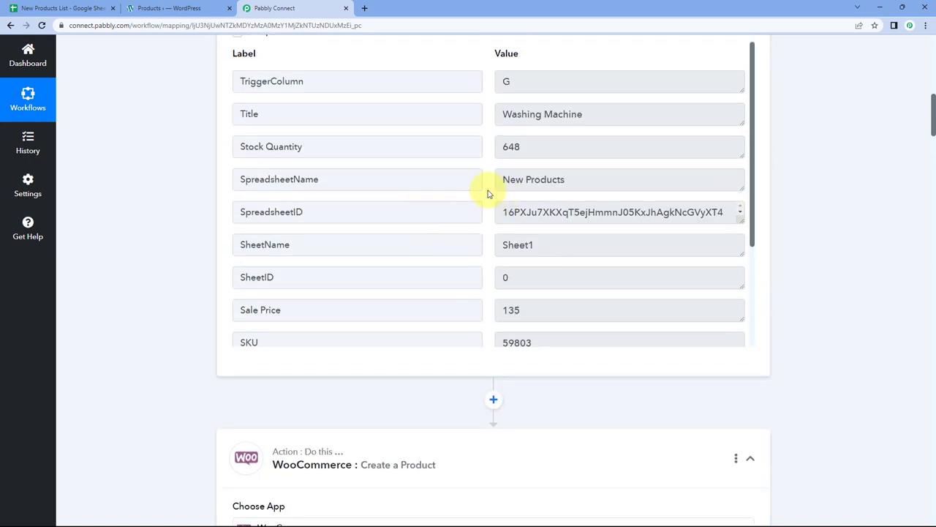
{"action": "left_click_drag", "start_coordinate": [502, 115], "coordinate": [593, 122]}
{"action": "left_click", "coordinate": [485, 127]}
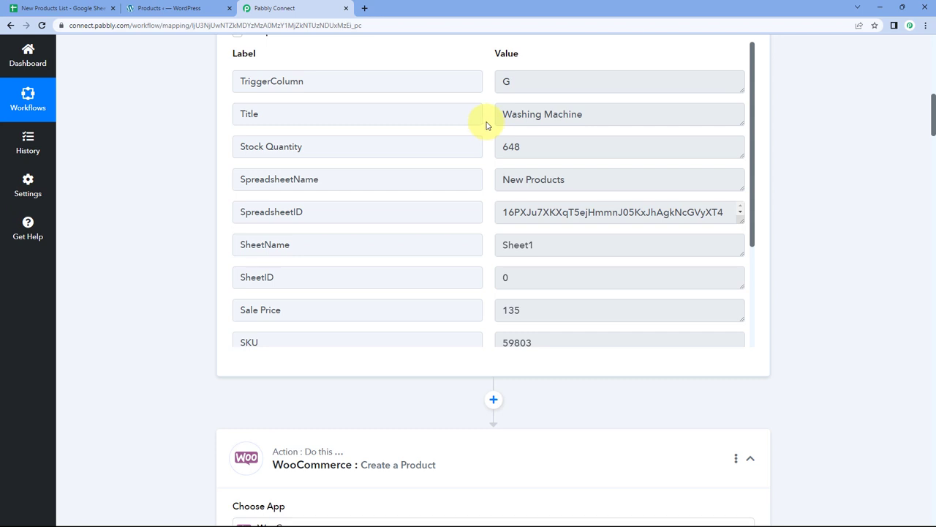
{"action": "scroll", "coordinate": [157, 232], "scroll_direction": "down", "scroll_amount": 7}
Map the Title value from the Google Sheets trigger step to the WooCommerce action's Product Name field.
{"action": "left_click", "coordinate": [280, 198]}
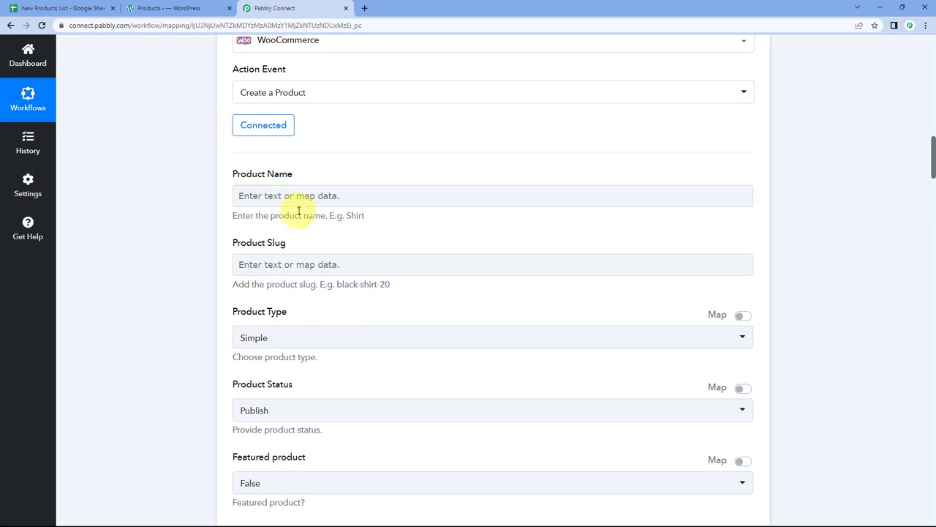
{"action": "left_click", "coordinate": [263, 195]}
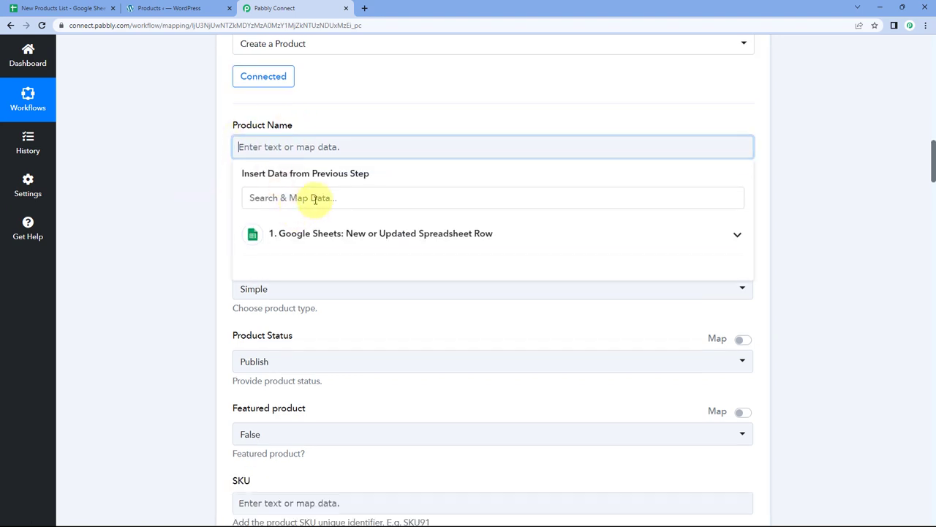
{"action": "left_click", "coordinate": [343, 231]}
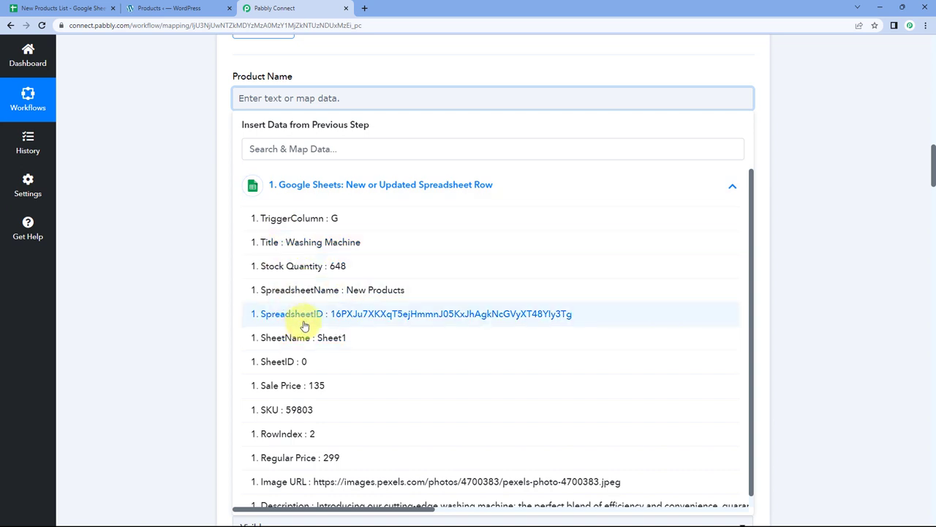
{"action": "left_click", "coordinate": [42, 8]}
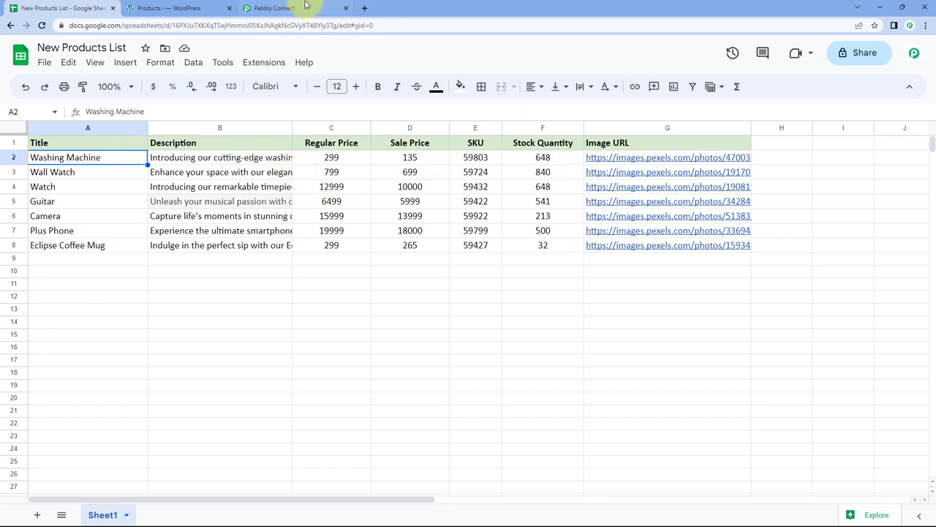
{"action": "left_click", "coordinate": [272, 9]}
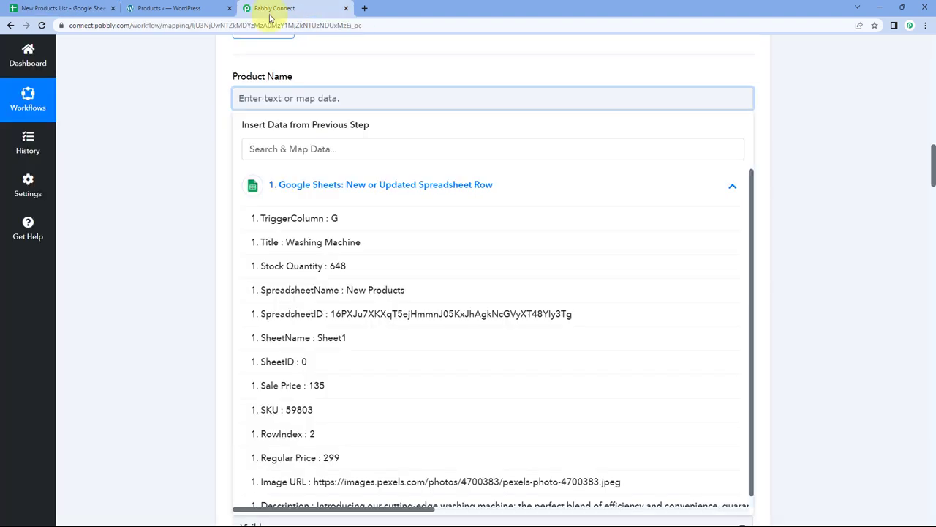
{"action": "left_click", "coordinate": [299, 243]}
{"action": "left_click", "coordinate": [199, 111]}
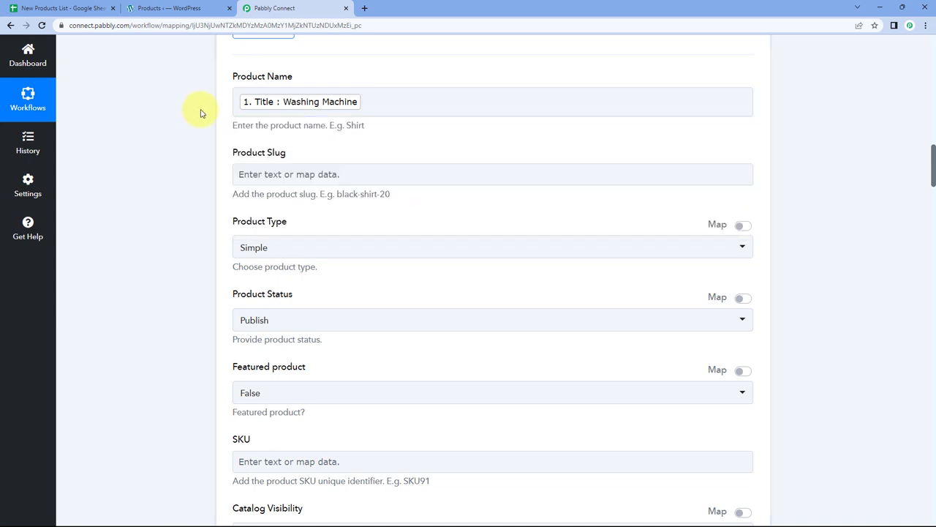
{"action": "scroll", "coordinate": [199, 111], "scroll_direction": "up", "scroll_amount": 1}
{"action": "scroll", "coordinate": [208, 146], "scroll_direction": "down", "scroll_amount": 1}
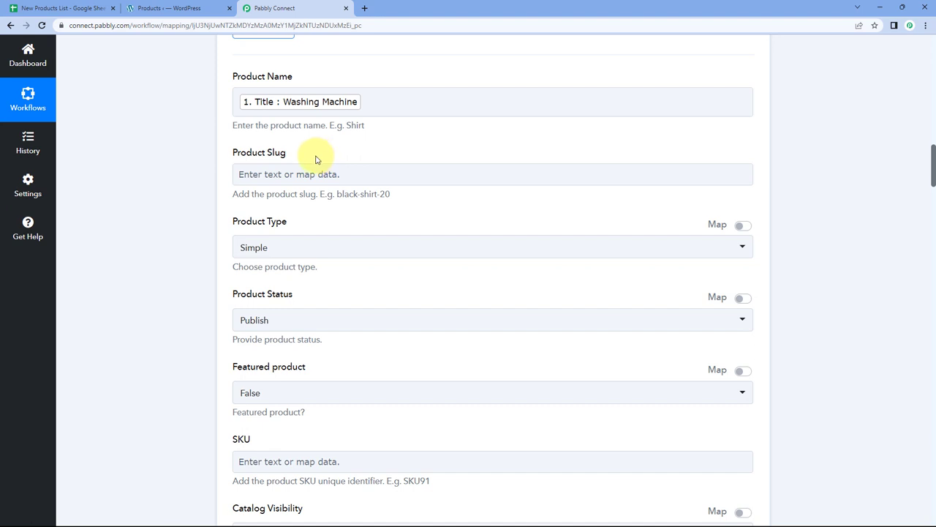
Check the product columns in the New Products List sheet and set the WooCommerce Product Type to Simple.
{"action": "left_click", "coordinate": [94, 8]}
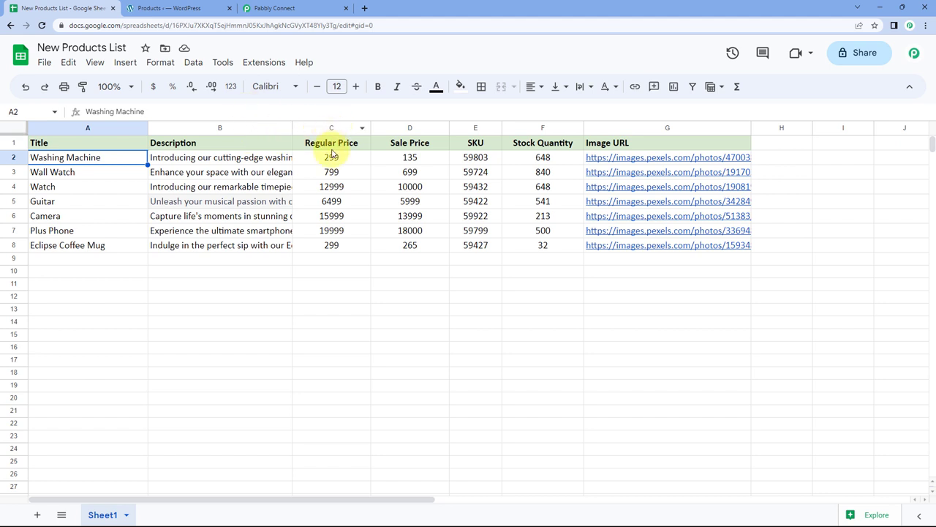
{"action": "left_click", "coordinate": [285, 8]}
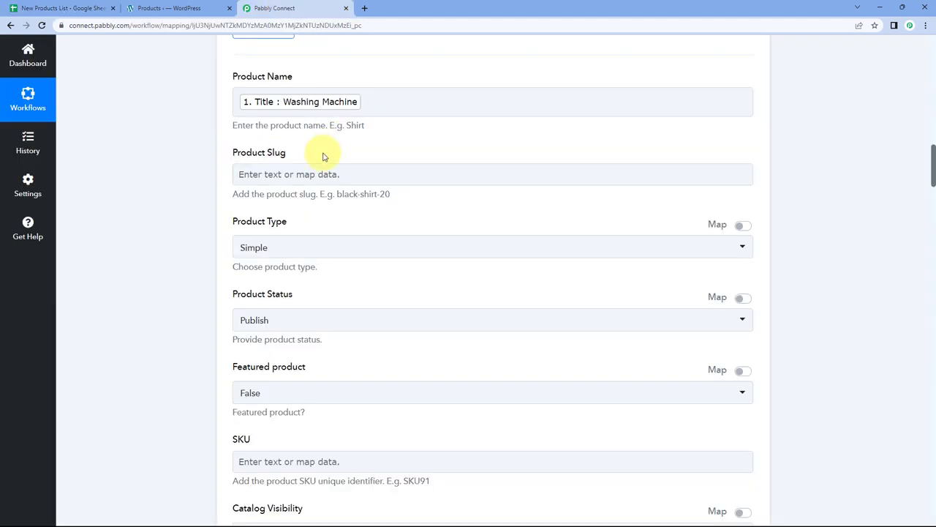
{"action": "scroll", "coordinate": [324, 156], "scroll_direction": "down", "scroll_amount": 2}
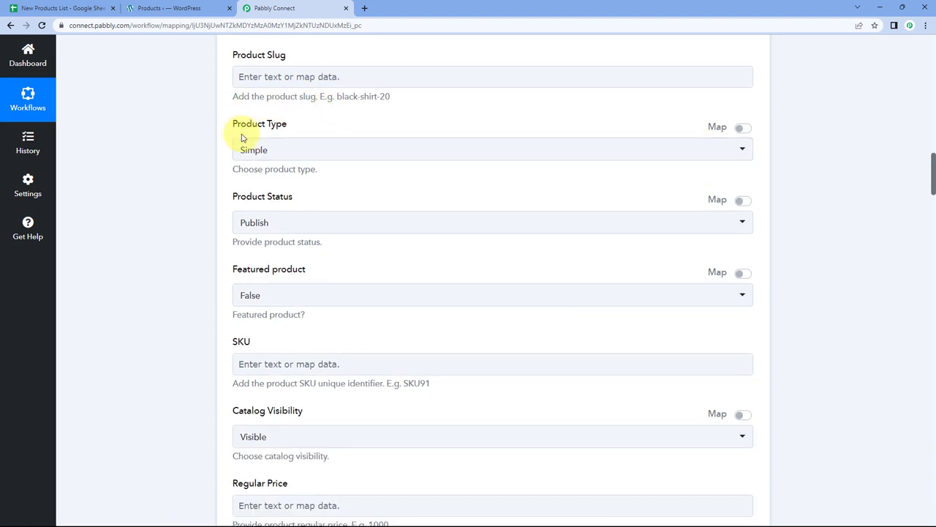
{"action": "left_click", "coordinate": [310, 155]}
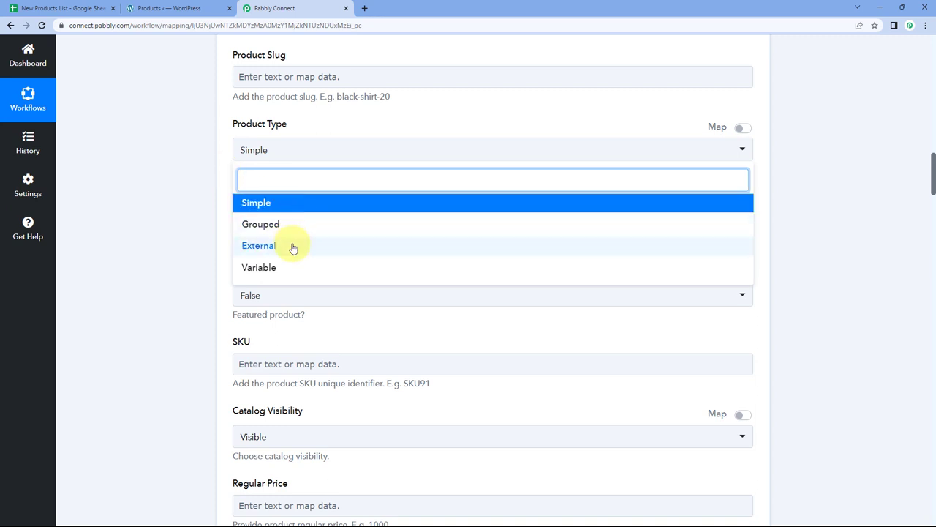
{"action": "left_click", "coordinate": [278, 209]}
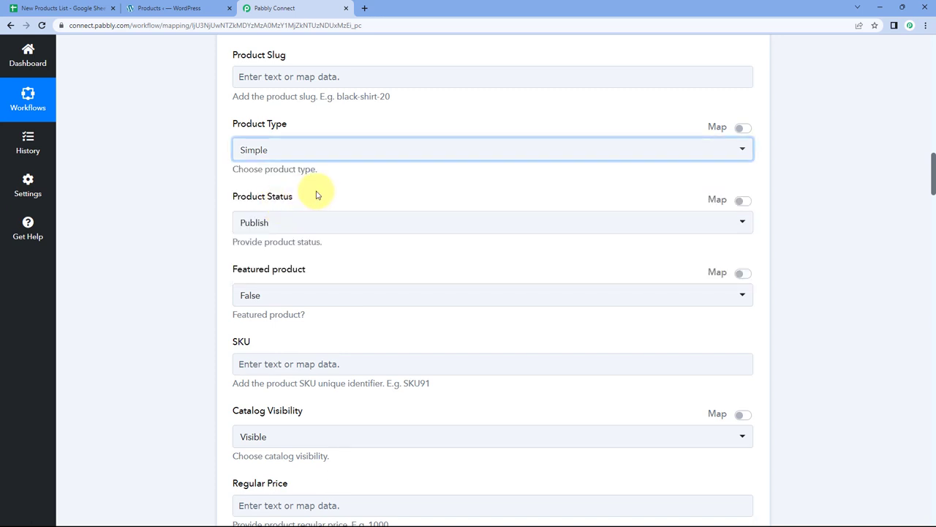
{"action": "left_click", "coordinate": [80, 8]}
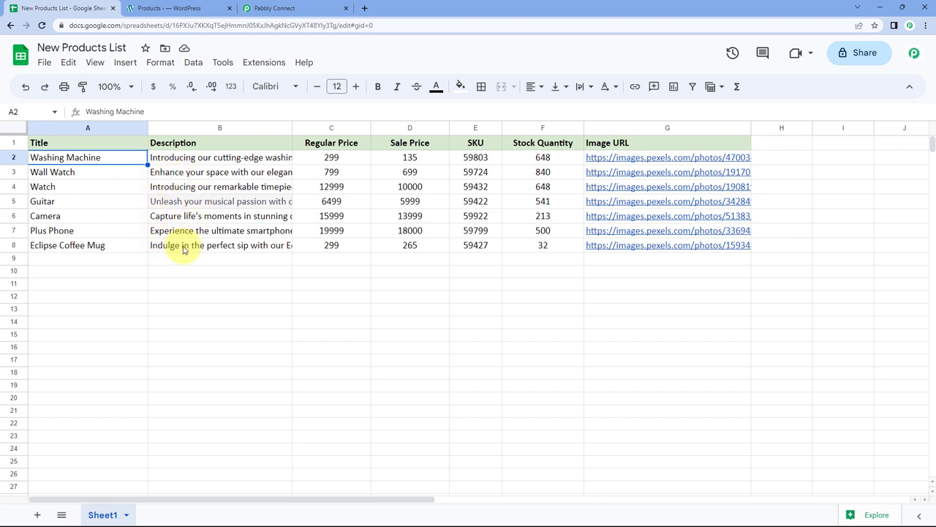
{"action": "left_click", "coordinate": [252, 8]}
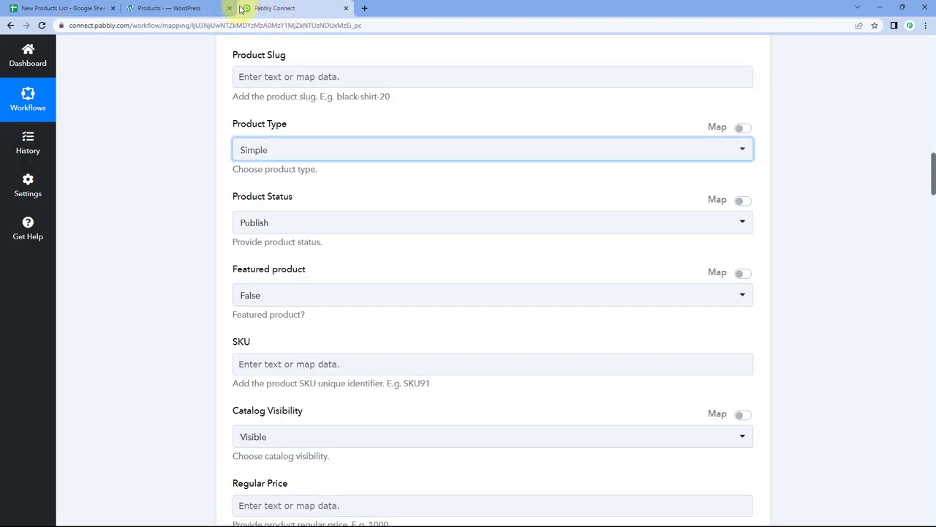
Review the available product statuses and set the Product Status to Publish.
{"action": "left_click", "coordinate": [245, 192]}
{"action": "scroll", "coordinate": [234, 175], "scroll_direction": "down", "scroll_amount": 1}
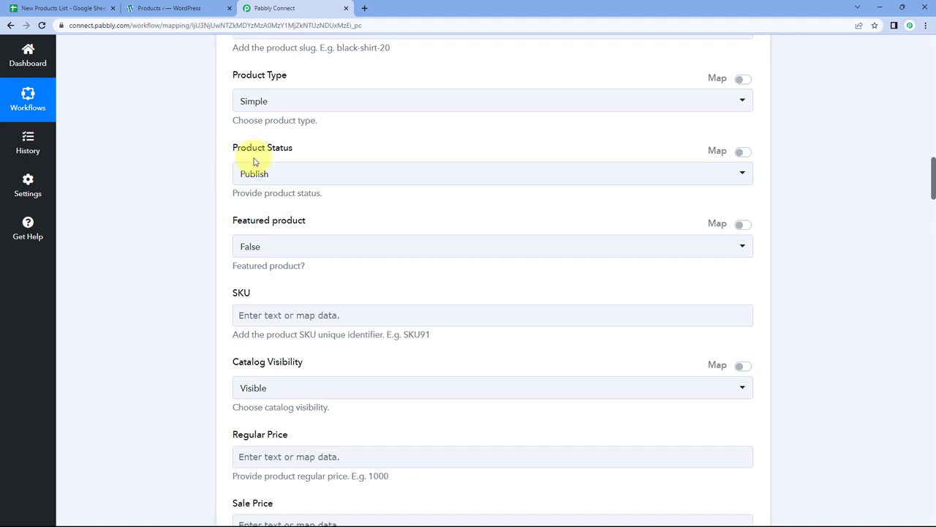
{"action": "left_click", "coordinate": [319, 173]}
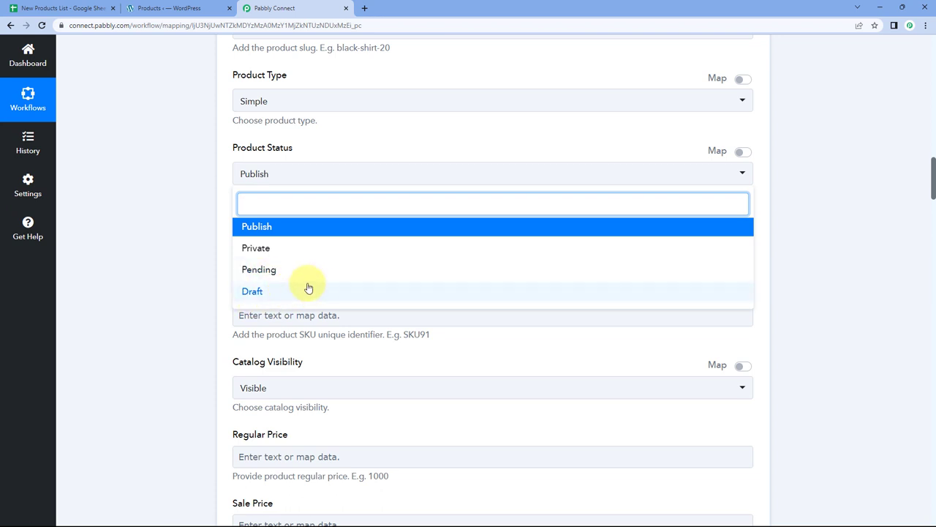
{"action": "left_click", "coordinate": [303, 230]}
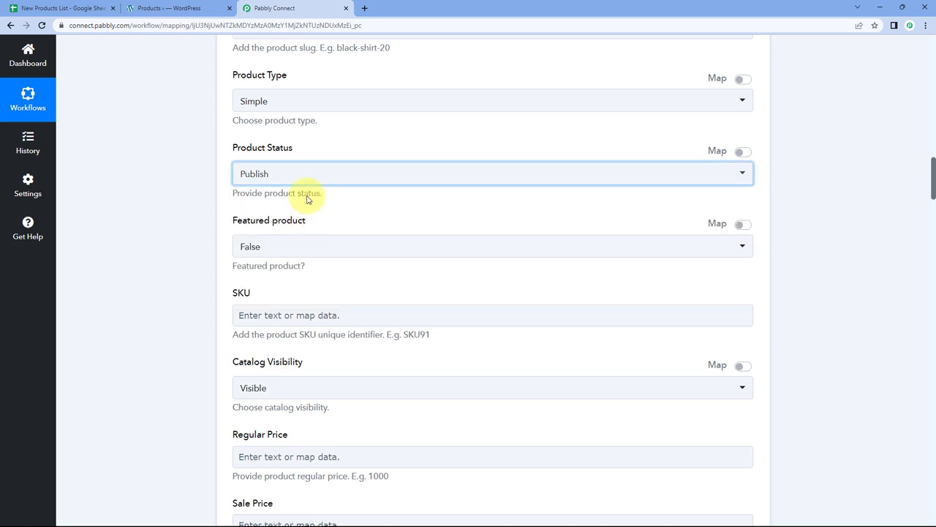
{"action": "left_click", "coordinate": [285, 177]}
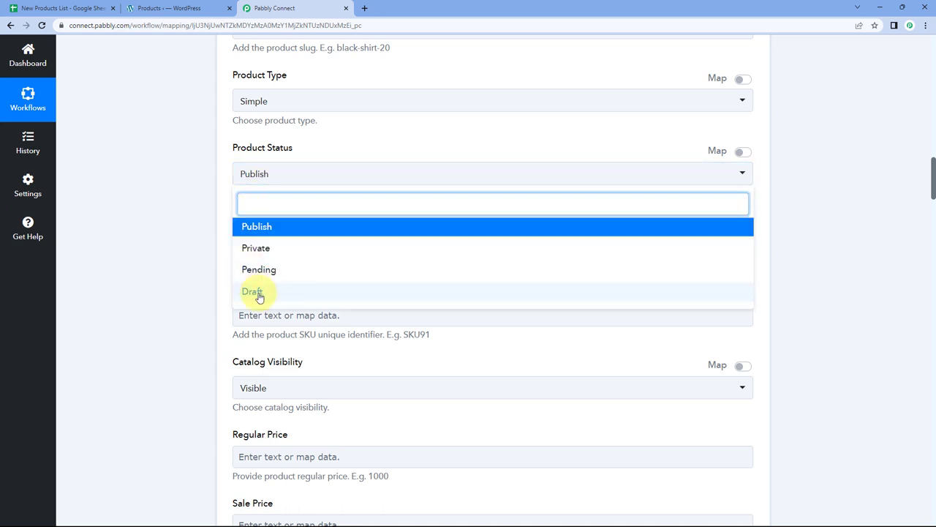
{"action": "left_click", "coordinate": [219, 226]}
{"action": "scroll", "coordinate": [219, 224], "scroll_direction": "down", "scroll_amount": 1}
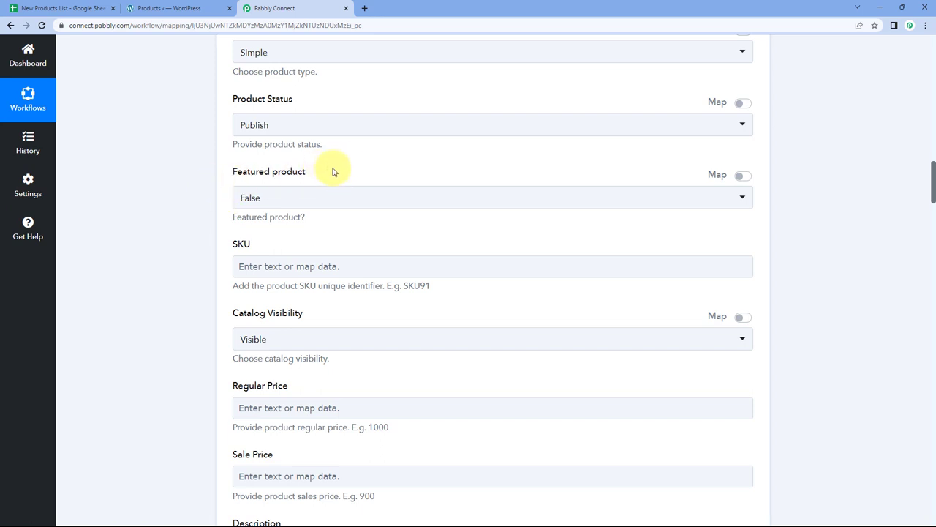
Set the Featured product option to False.
{"action": "left_click", "coordinate": [310, 203]}
{"action": "left_click", "coordinate": [256, 251]}
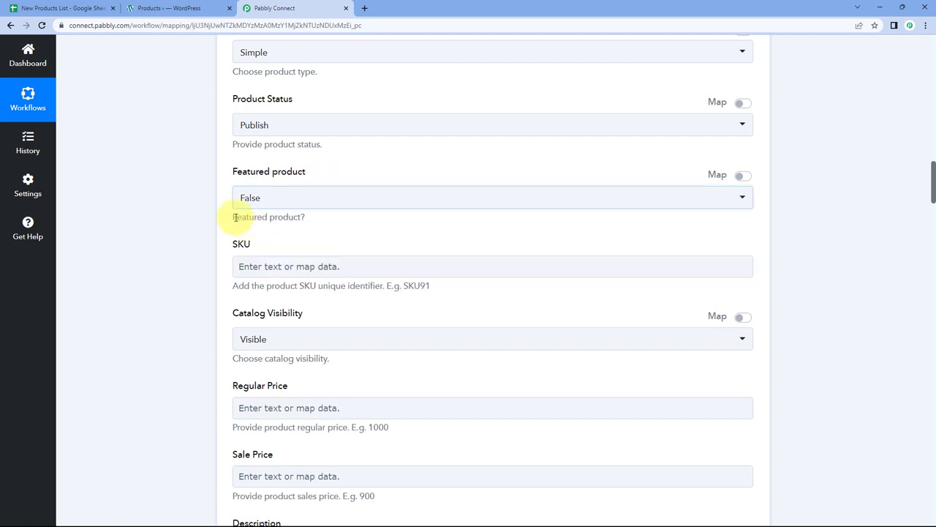
{"action": "scroll", "coordinate": [227, 218], "scroll_direction": "down", "scroll_amount": 1}
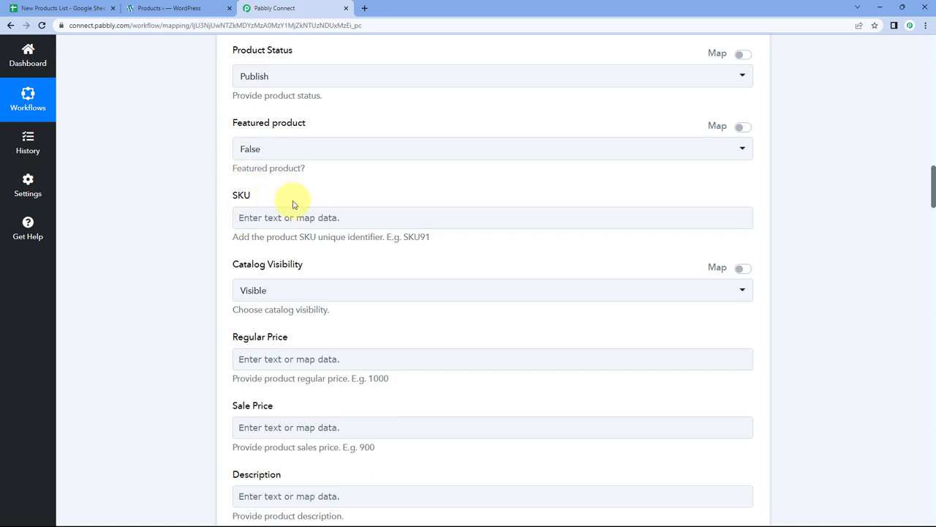
Compare the SKU column in the New Products List sheet with the SKU value in the Google Sheets trigger response.
{"action": "left_click", "coordinate": [64, 8]}
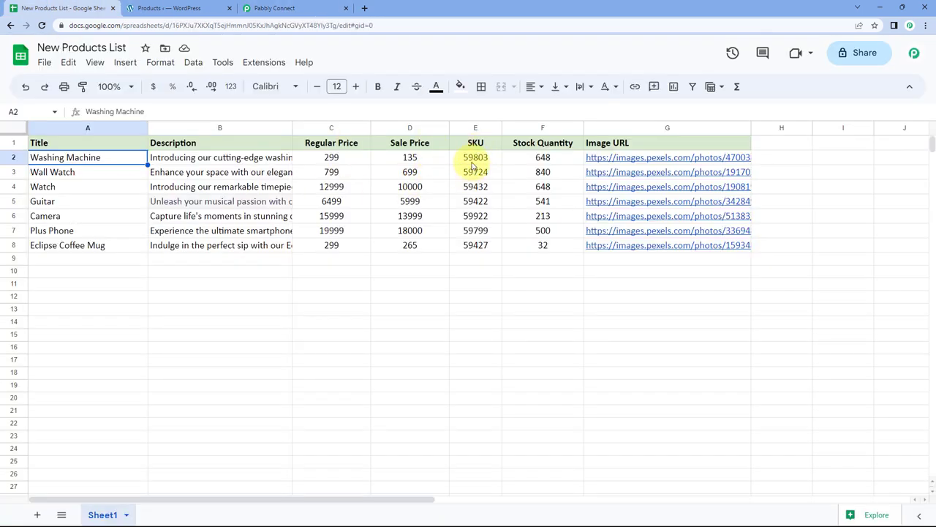
{"action": "left_click", "coordinate": [285, 8]}
{"action": "scroll", "coordinate": [324, 203], "scroll_direction": "up", "scroll_amount": 15}
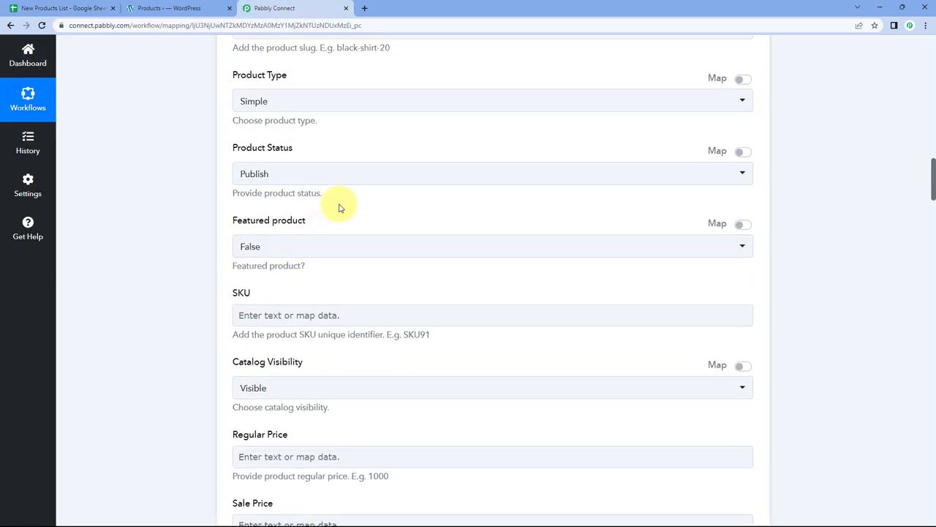
{"action": "scroll", "coordinate": [452, 202], "scroll_direction": "down", "scroll_amount": 1}
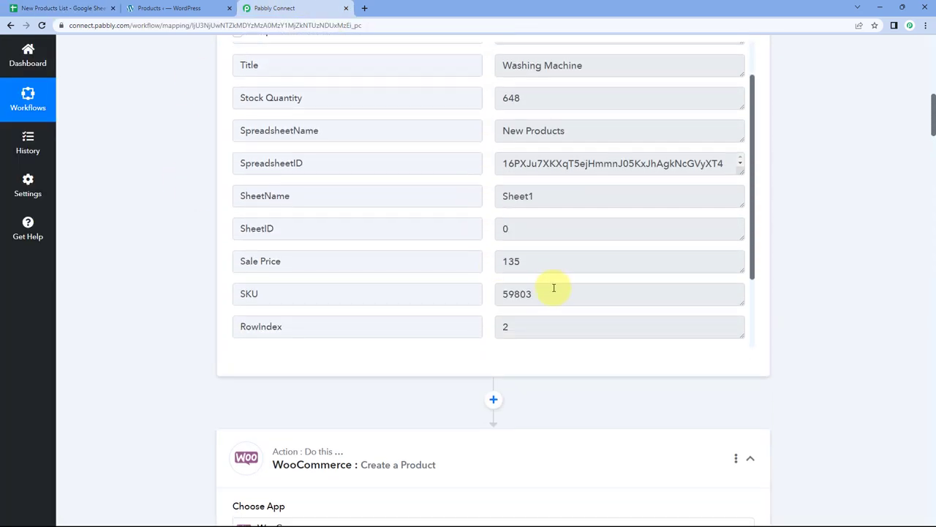
{"action": "left_click_drag", "start_coordinate": [549, 293], "coordinate": [494, 292]}
{"action": "left_click", "coordinate": [485, 291]}
{"action": "scroll", "coordinate": [167, 270], "scroll_direction": "down", "scroll_amount": 6}
{"action": "scroll", "coordinate": [172, 266], "scroll_direction": "down", "scroll_amount": 5}
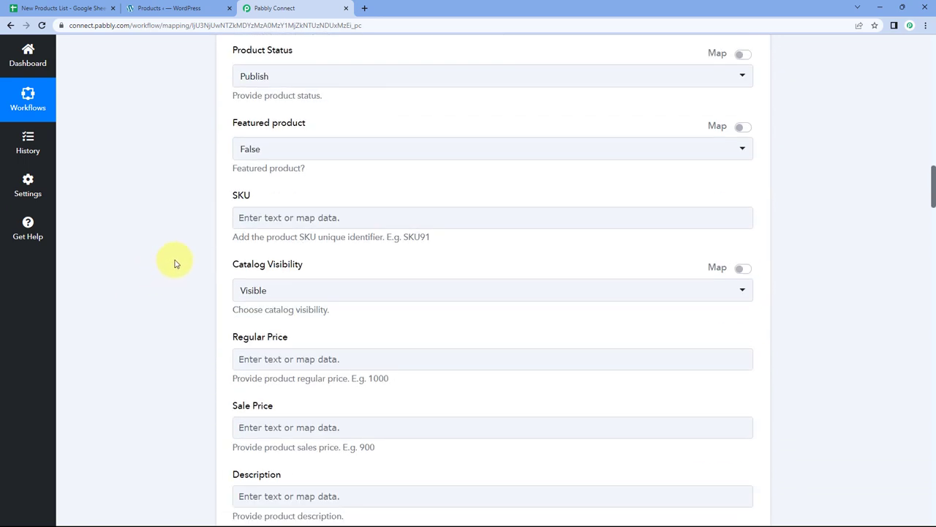
Map the SKU field to the SKU value from the Google Sheets trigger and set Catalog Visibility to Visible.
{"action": "scroll", "coordinate": [180, 205], "scroll_direction": "down", "scroll_amount": 1}
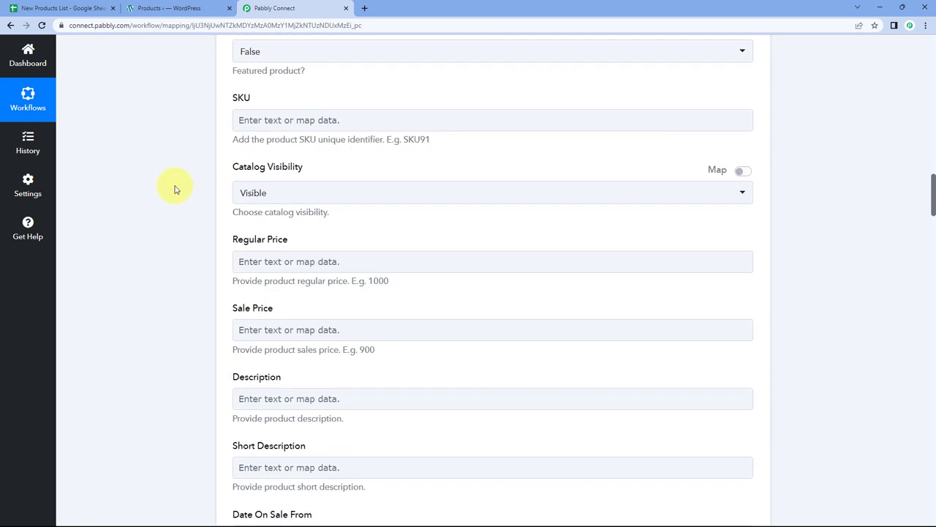
{"action": "left_click", "coordinate": [256, 123]}
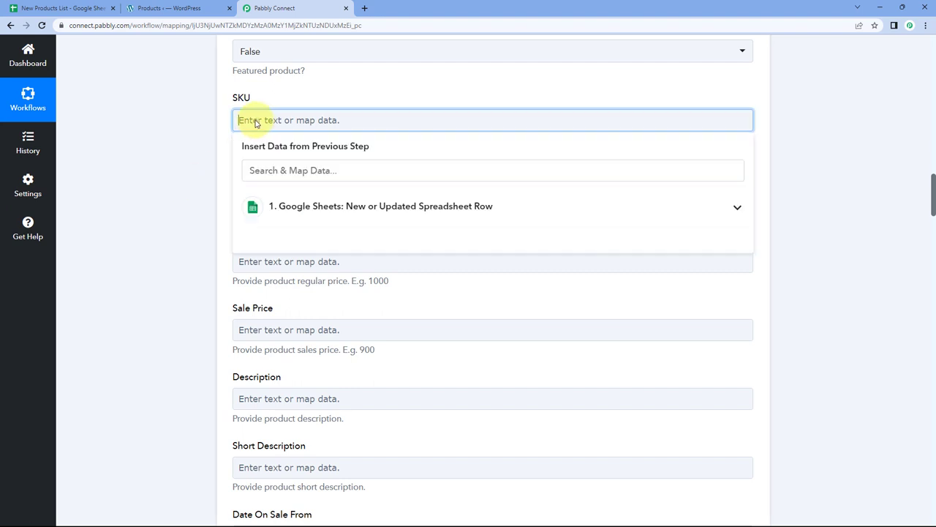
{"action": "left_click", "coordinate": [317, 209]}
{"action": "scroll", "coordinate": [292, 248], "scroll_direction": "down", "scroll_amount": 1}
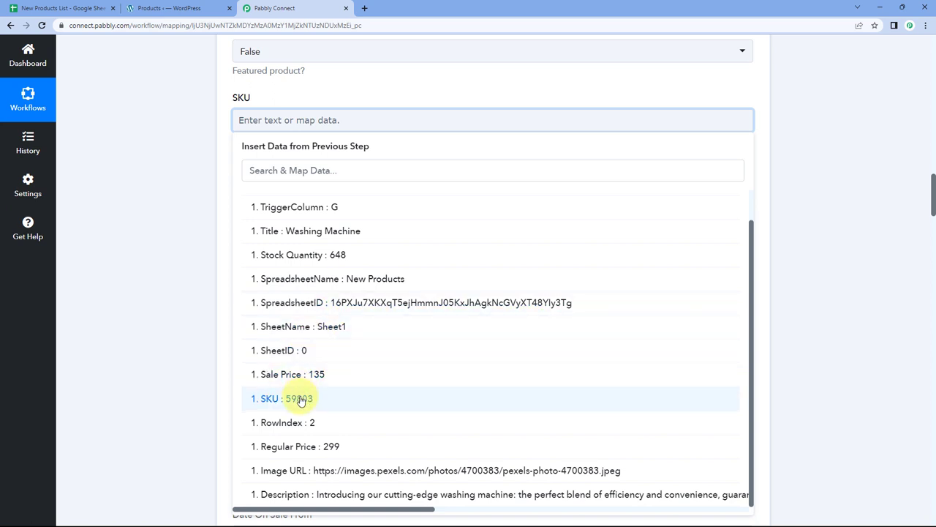
{"action": "left_click", "coordinate": [299, 400]}
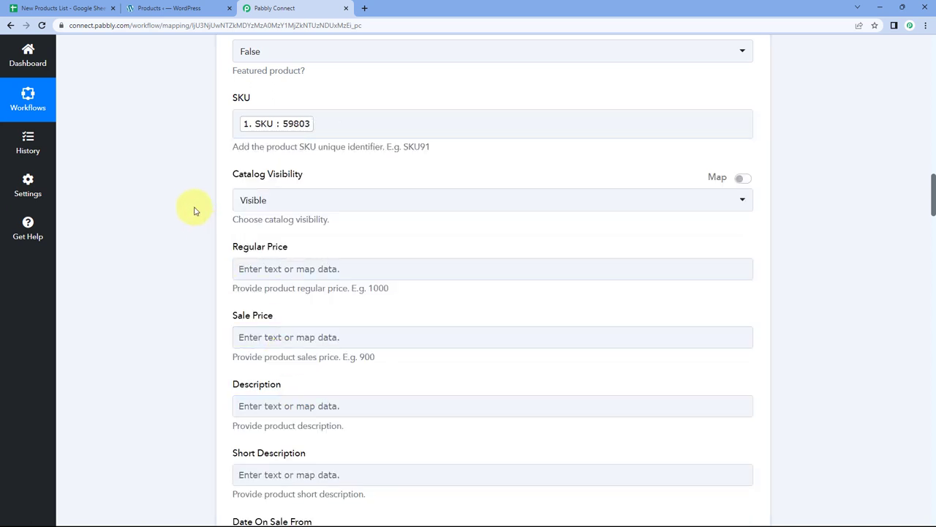
{"action": "left_click", "coordinate": [324, 198]}
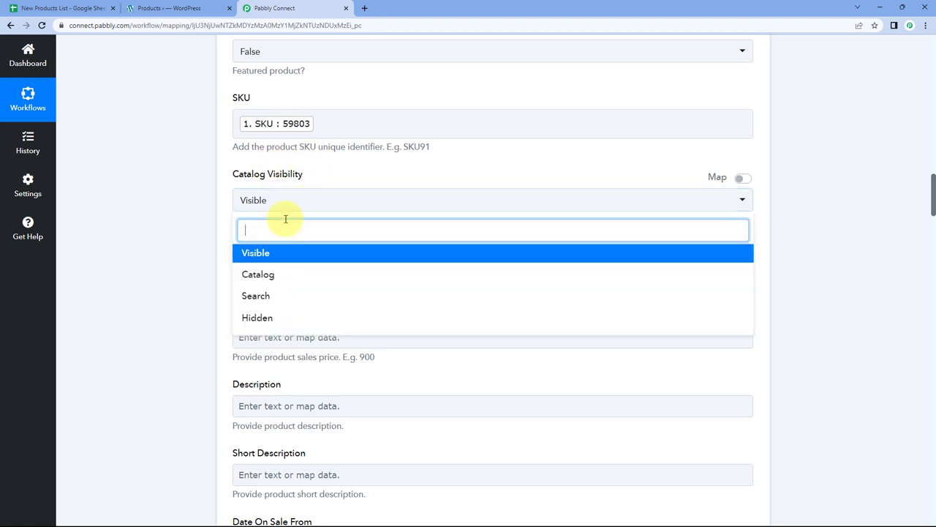
{"action": "left_click", "coordinate": [265, 254]}
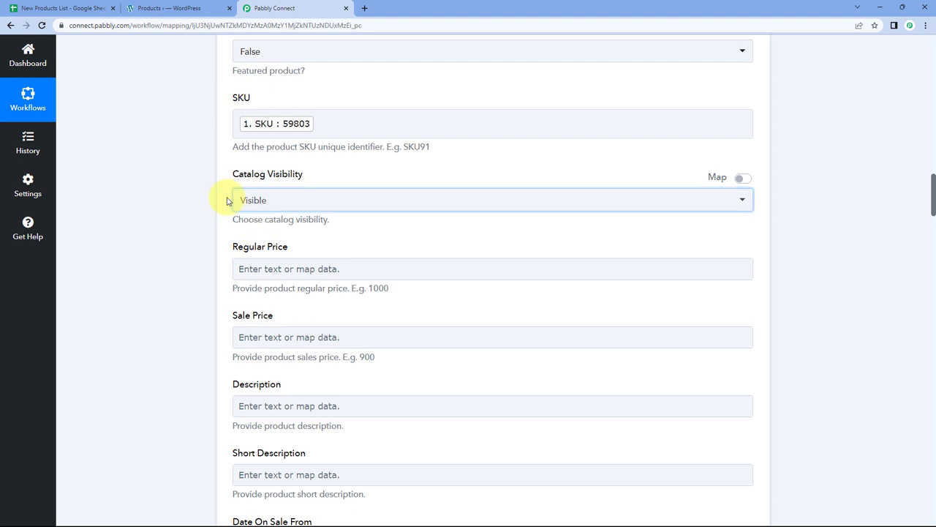
Map the Regular Price field to the Regular Price value from the Google Sheets trigger.
{"action": "scroll", "coordinate": [226, 200], "scroll_direction": "down", "scroll_amount": 2}
{"action": "left_click", "coordinate": [237, 171]}
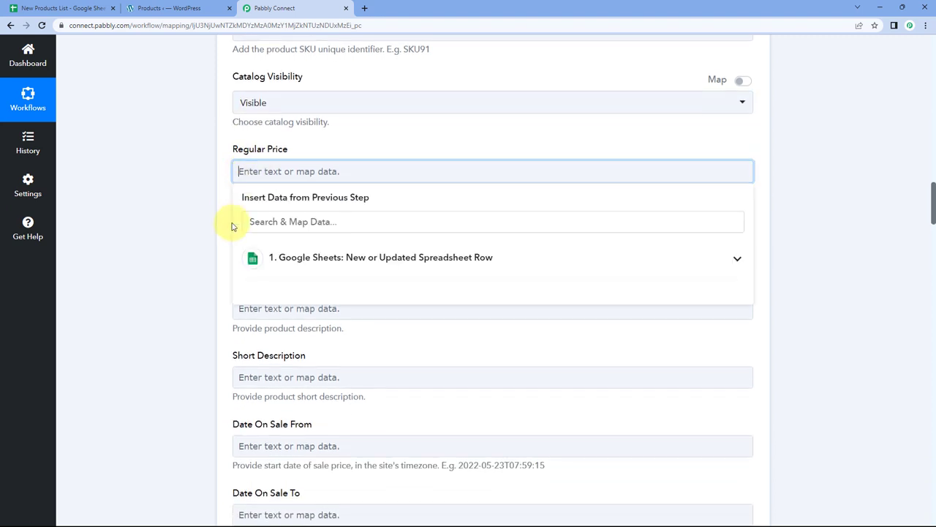
{"action": "left_click", "coordinate": [320, 257]}
{"action": "scroll", "coordinate": [335, 309], "scroll_direction": "down", "scroll_amount": 3}
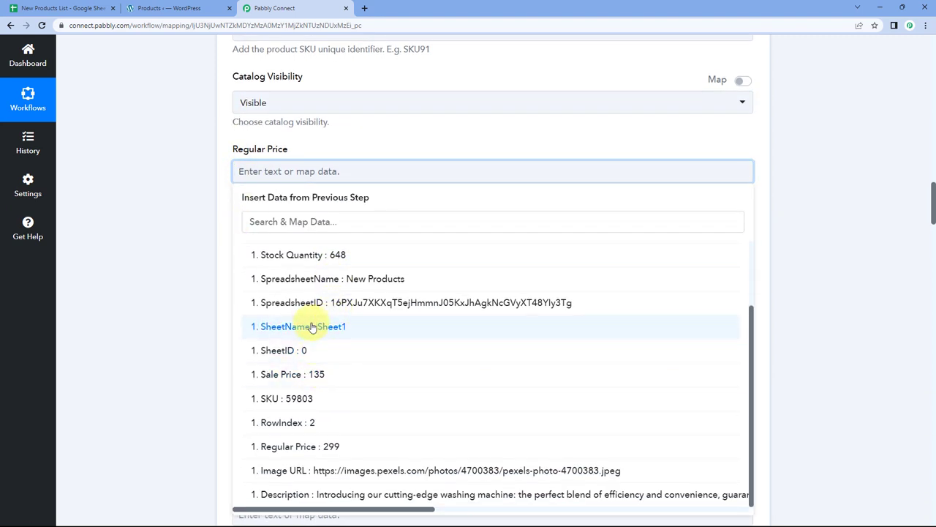
{"action": "scroll", "coordinate": [308, 351], "scroll_direction": "down", "scroll_amount": 1}
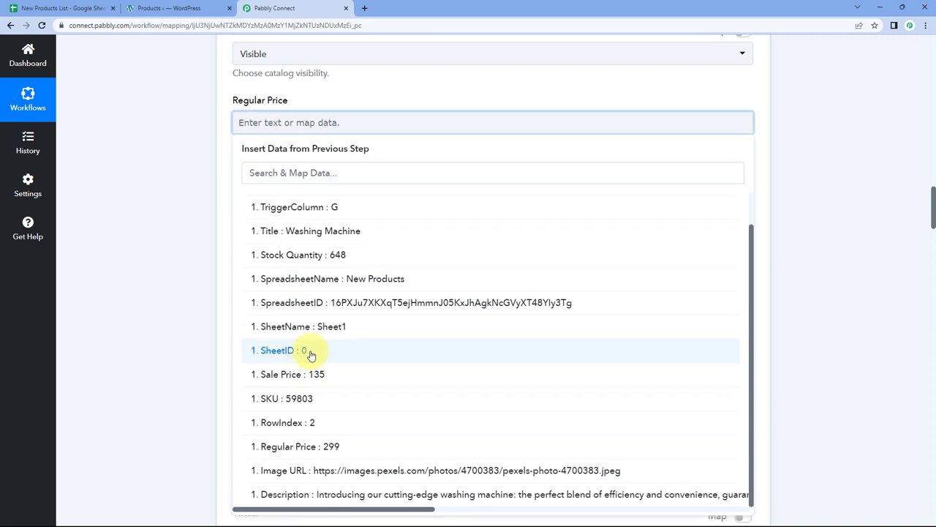
{"action": "left_click", "coordinate": [310, 447]}
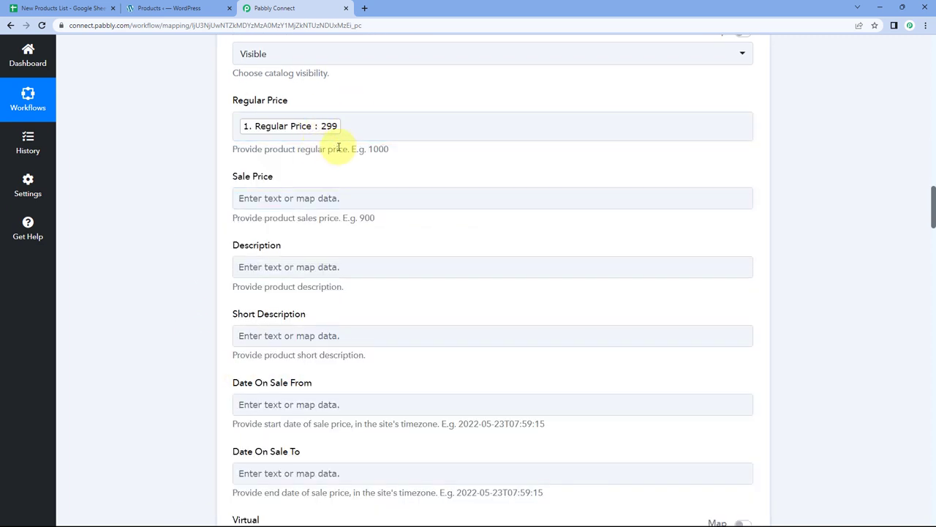
{"action": "scroll", "coordinate": [264, 208], "scroll_direction": "up", "scroll_amount": 2}
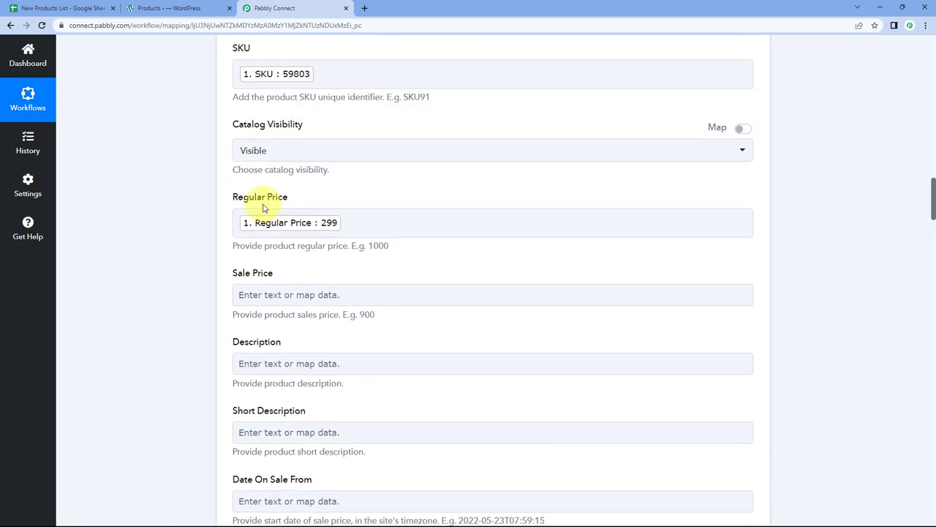
Map the Sale Price field to the Sale Price value from the Google Sheets trigger.
{"action": "scroll", "coordinate": [264, 208], "scroll_direction": "down", "scroll_amount": 3}
{"action": "left_click", "coordinate": [267, 146]}
{"action": "scroll", "coordinate": [318, 134], "scroll_direction": "down", "scroll_amount": 2}
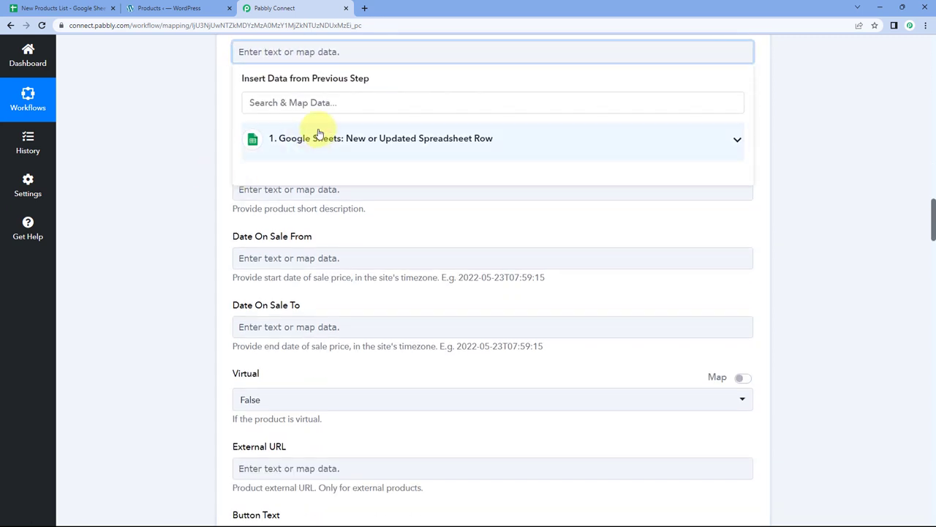
{"action": "left_click", "coordinate": [318, 136]}
{"action": "left_click", "coordinate": [285, 335]}
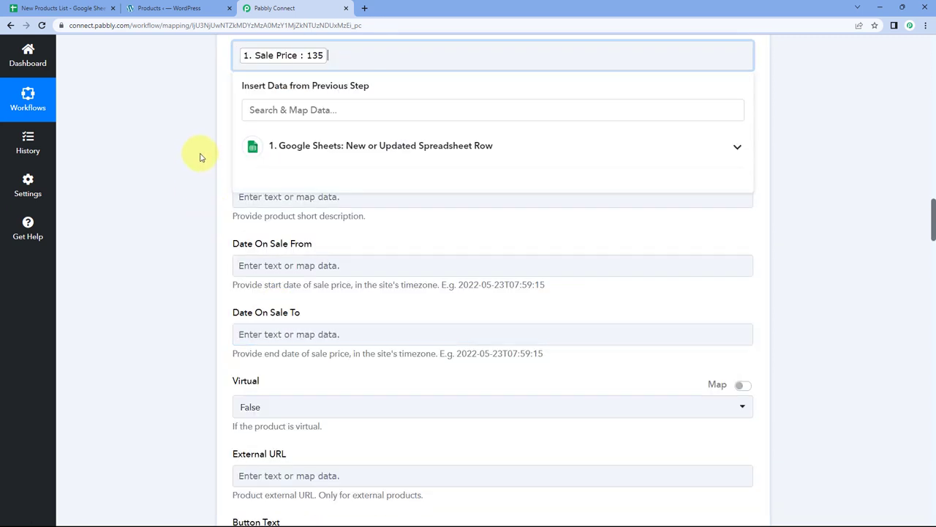
{"action": "left_click", "coordinate": [200, 161]}
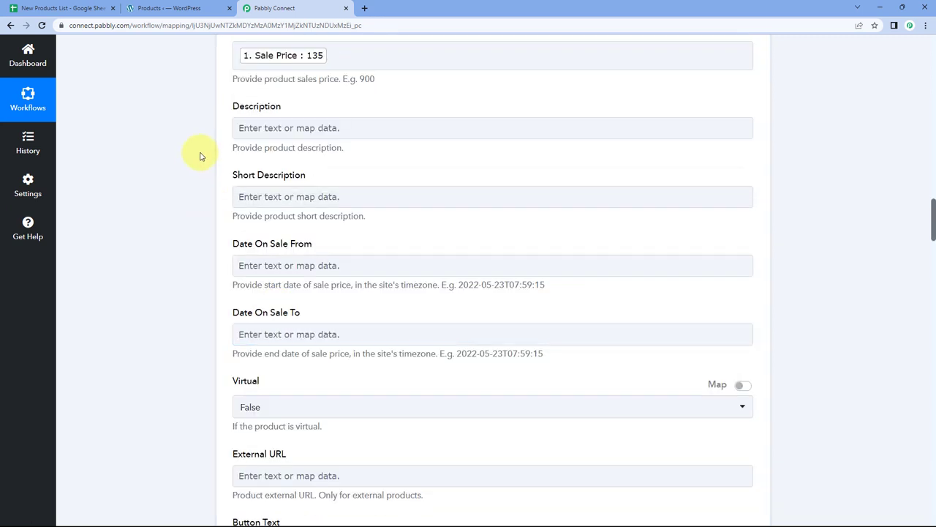
Map the product Description field to the Description value from the Google Sheets trigger.
{"action": "left_click", "coordinate": [285, 130]}
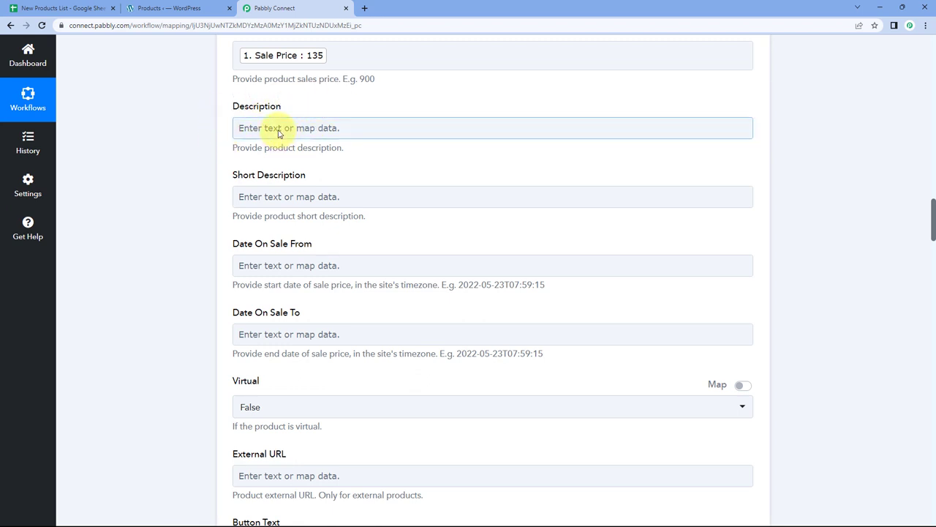
{"action": "left_click", "coordinate": [278, 131]}
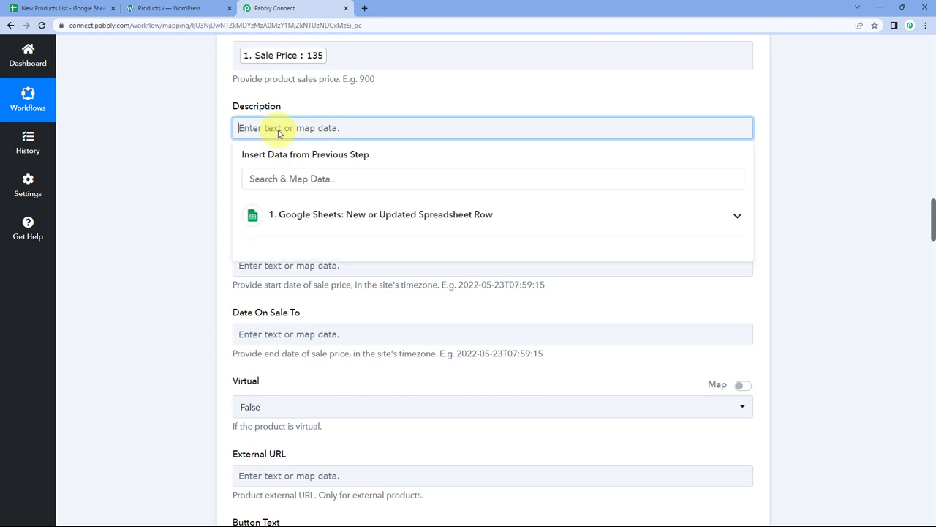
{"action": "left_click", "coordinate": [303, 213]}
{"action": "scroll", "coordinate": [339, 300], "scroll_direction": "down", "scroll_amount": 1}
{"action": "scroll", "coordinate": [341, 285], "scroll_direction": "down", "scroll_amount": 2}
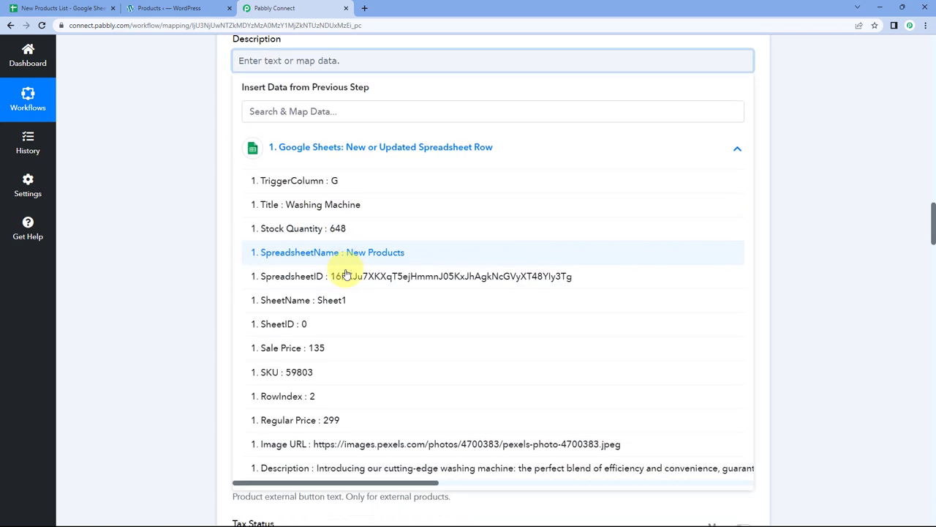
{"action": "left_click", "coordinate": [328, 439]}
{"action": "left_click", "coordinate": [198, 180]}
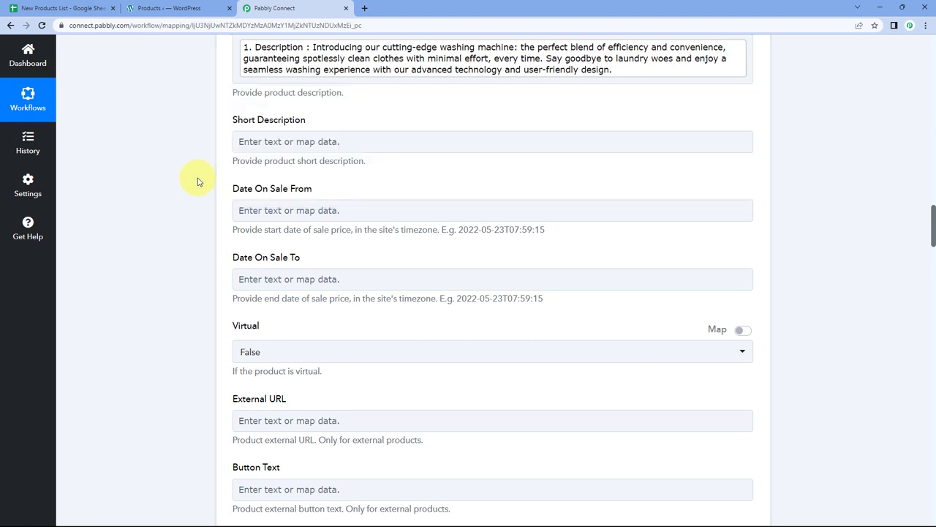
Check the New Products List sheet's columns for data that fits the Short Description field.
{"action": "left_click", "coordinate": [292, 189]}
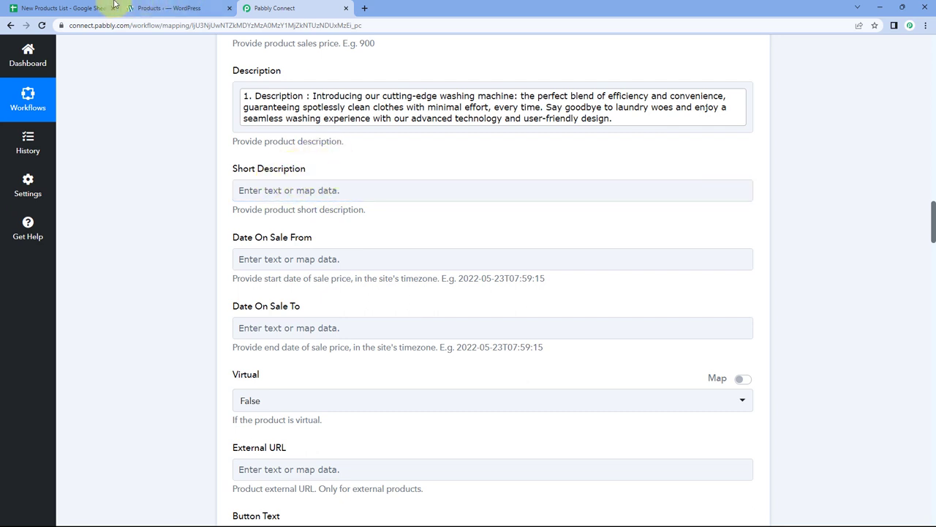
{"action": "left_click", "coordinate": [76, 8]}
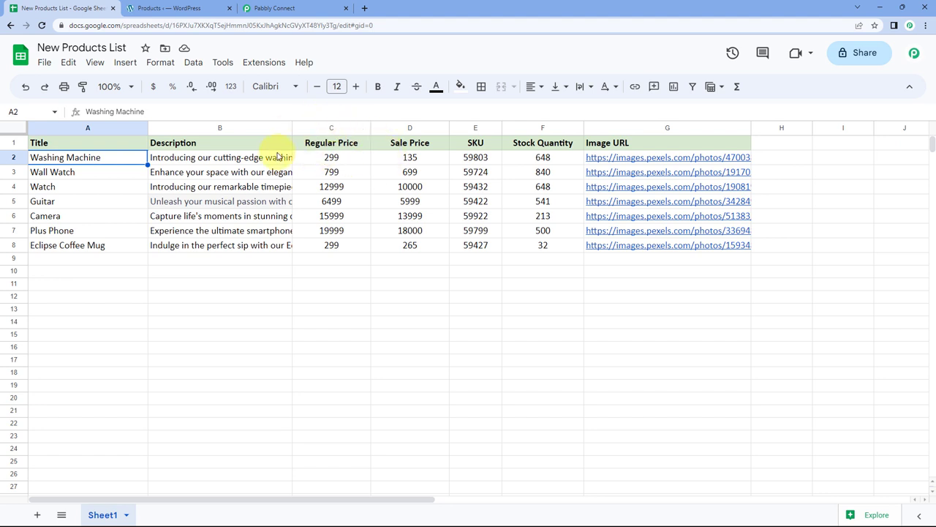
{"action": "left_click", "coordinate": [318, 6]}
Try the mapping option on the Product Type field and switch it back to dropdown selection.
{"action": "scroll", "coordinate": [296, 191], "scroll_direction": "up", "scroll_amount": 6}
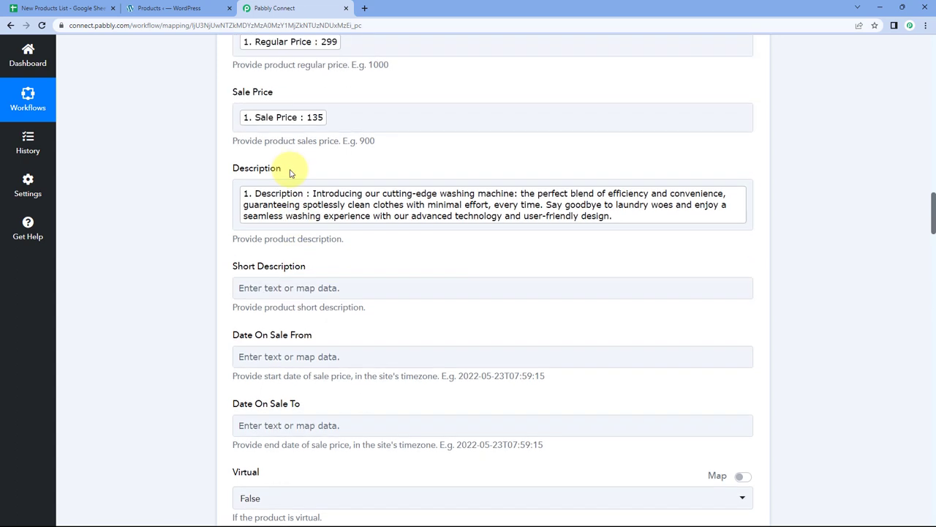
{"action": "scroll", "coordinate": [247, 157], "scroll_direction": "up", "scroll_amount": 1}
{"action": "scroll", "coordinate": [322, 132], "scroll_direction": "up", "scroll_amount": 2}
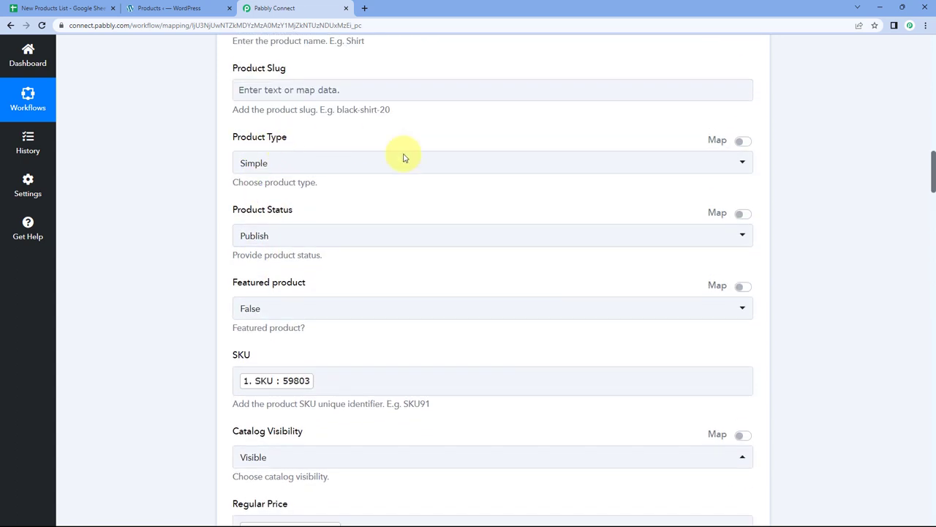
{"action": "left_click", "coordinate": [740, 141]}
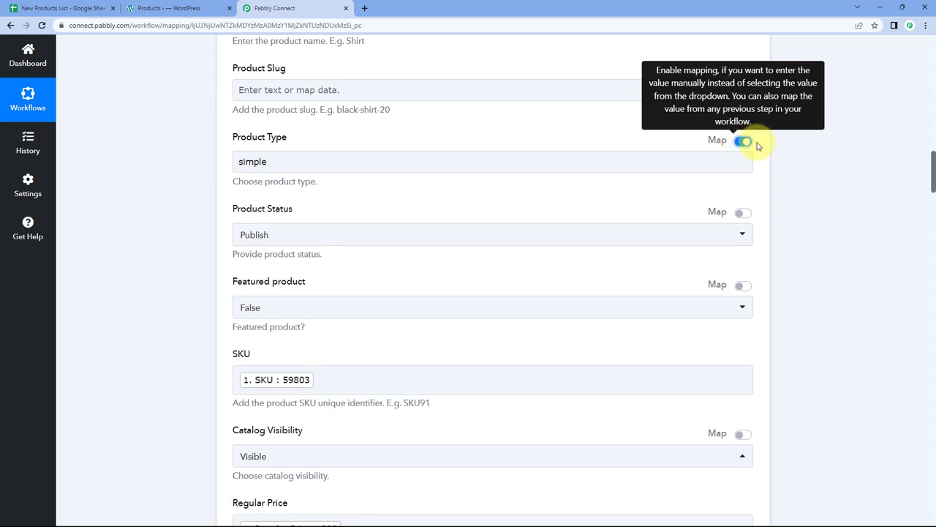
{"action": "left_click", "coordinate": [358, 157]}
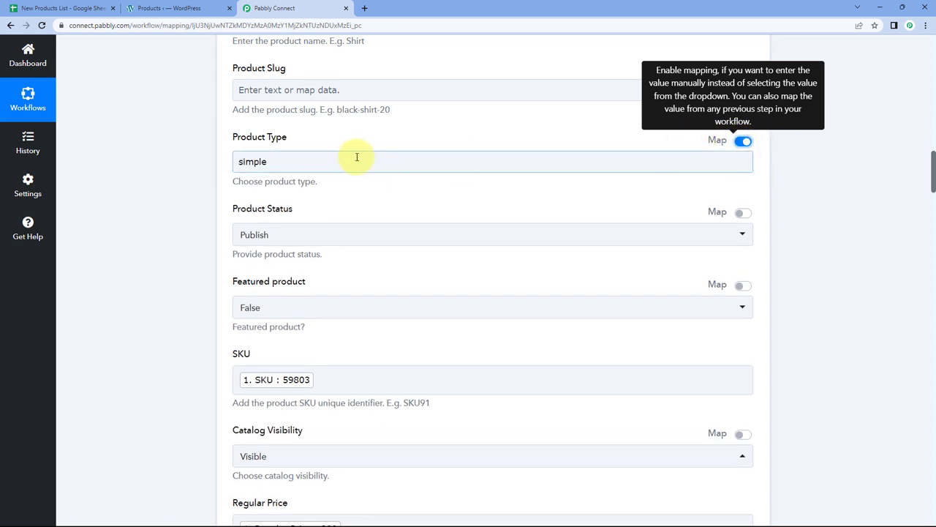
{"action": "left_click", "coordinate": [742, 142]}
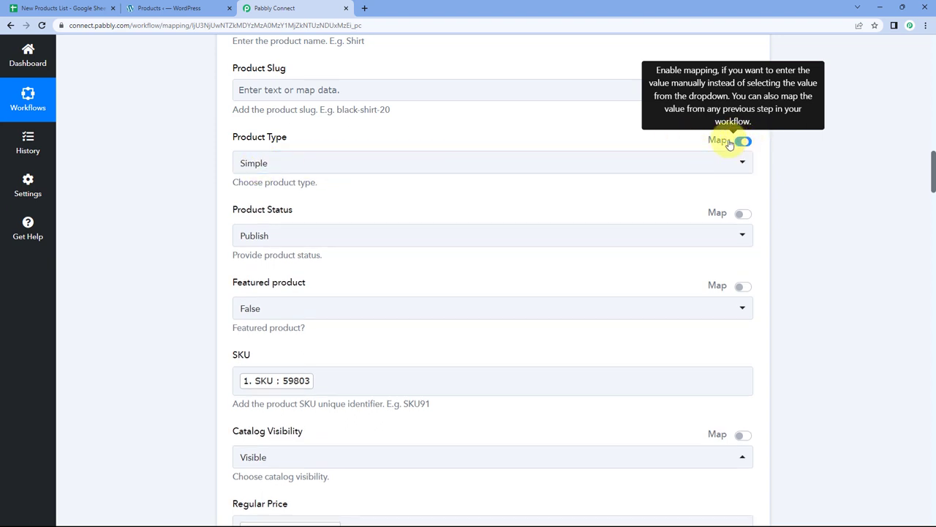
Check the New Products List sheet for a product type column and toggle Product Type mapping on and off again.
{"action": "left_click", "coordinate": [62, 8]}
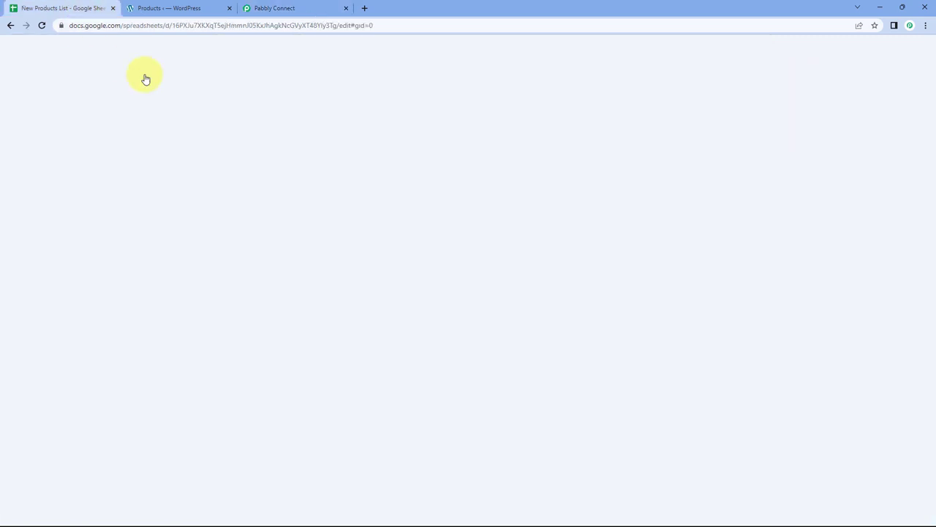
{"action": "left_click", "coordinate": [315, 6]}
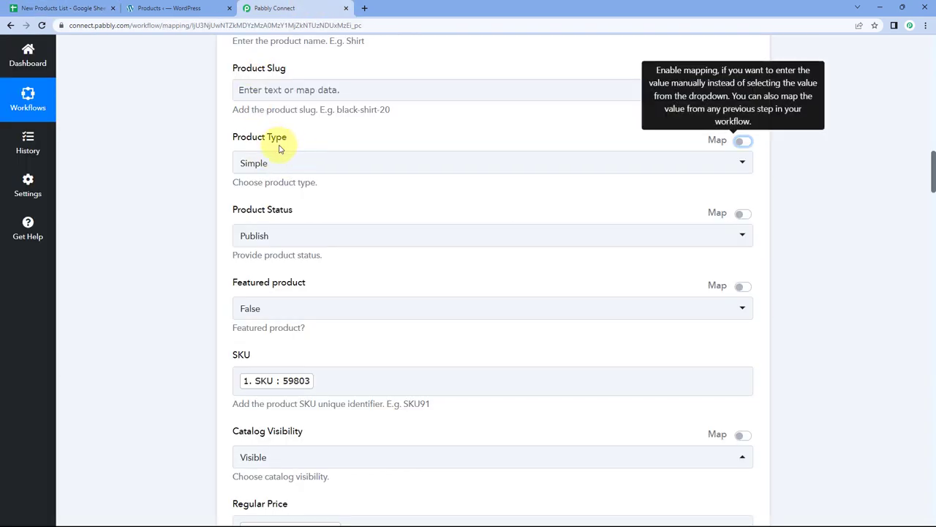
{"action": "left_click", "coordinate": [314, 163]}
{"action": "left_click", "coordinate": [324, 144]}
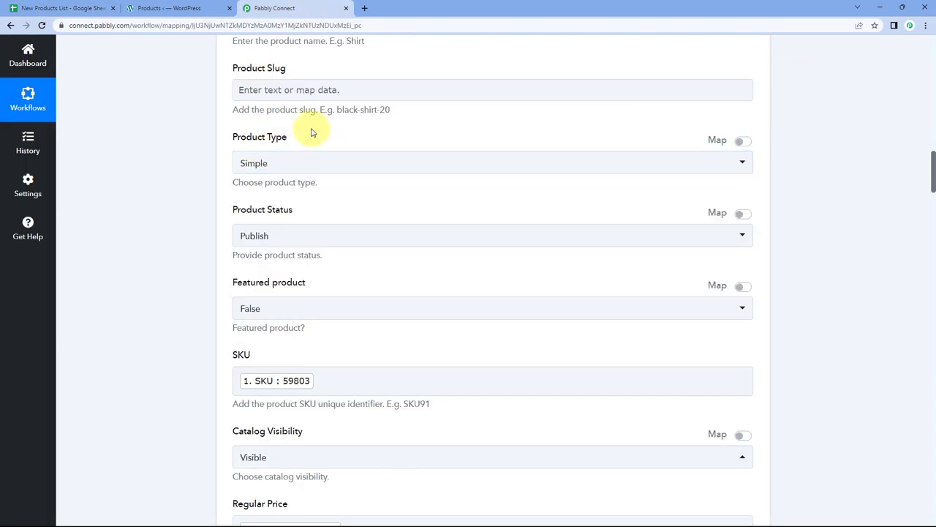
{"action": "left_click", "coordinate": [103, 8]}
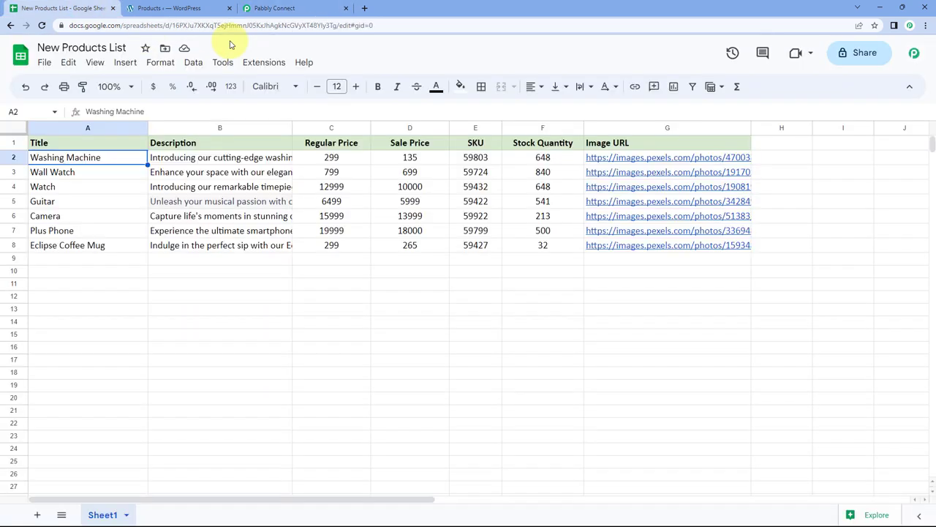
{"action": "left_click", "coordinate": [315, 6]}
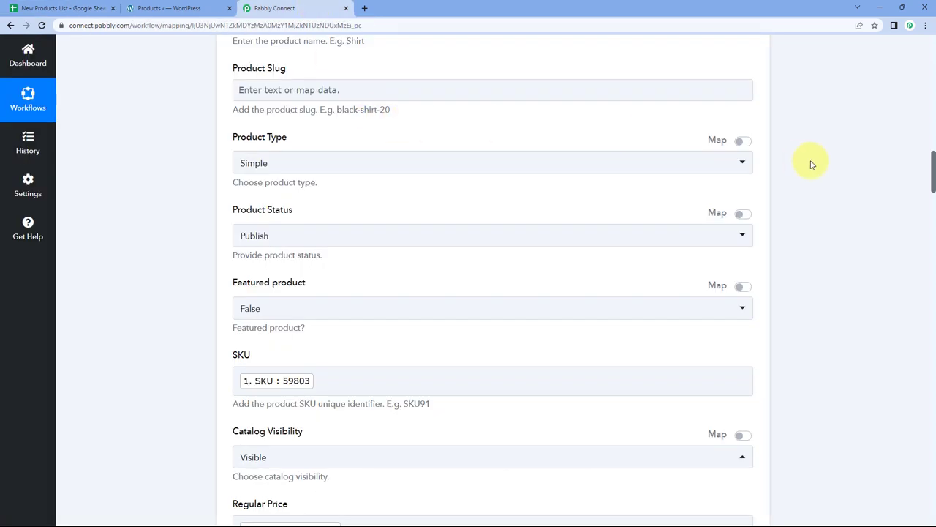
{"action": "left_click", "coordinate": [759, 141]}
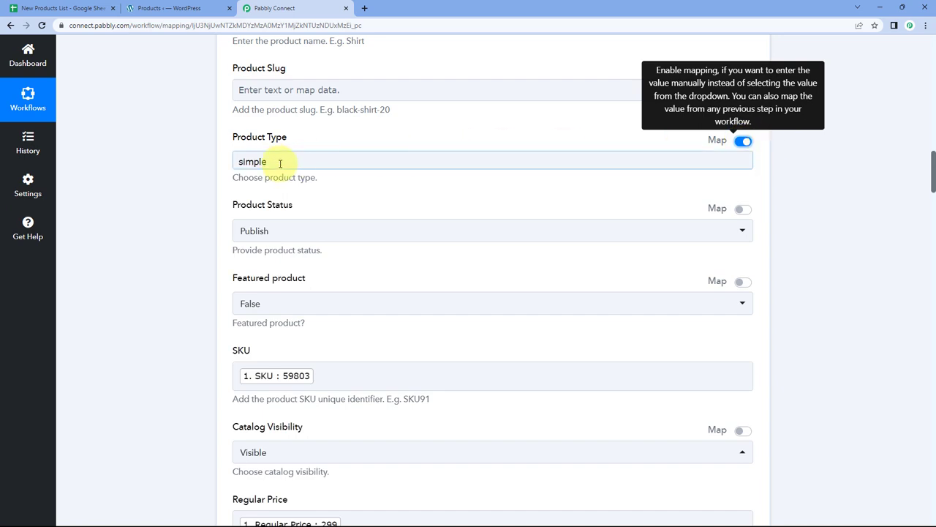
{"action": "left_click", "coordinate": [745, 142]}
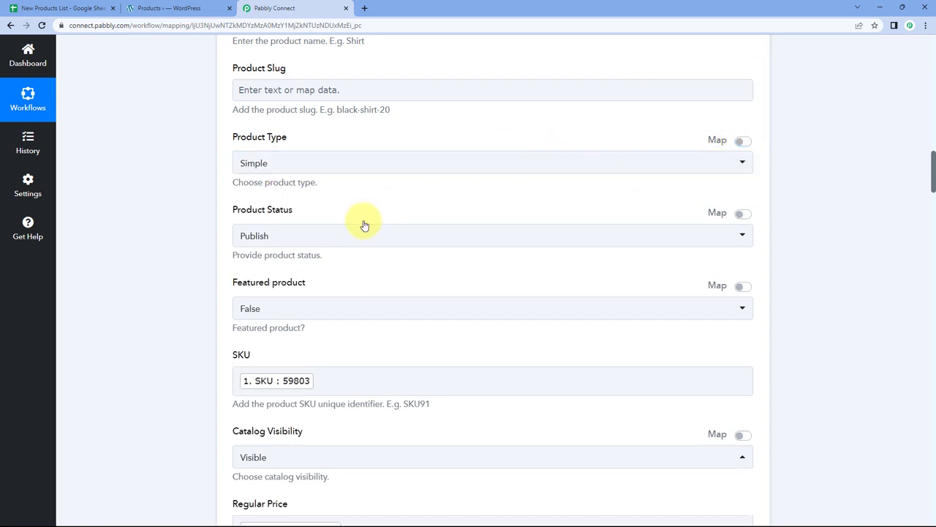
Review the mapped price and description fields and the optional short description and sale date fields.
{"action": "scroll", "coordinate": [364, 222], "scroll_direction": "down", "scroll_amount": 3}
{"action": "scroll", "coordinate": [363, 222], "scroll_direction": "down", "scroll_amount": 5}
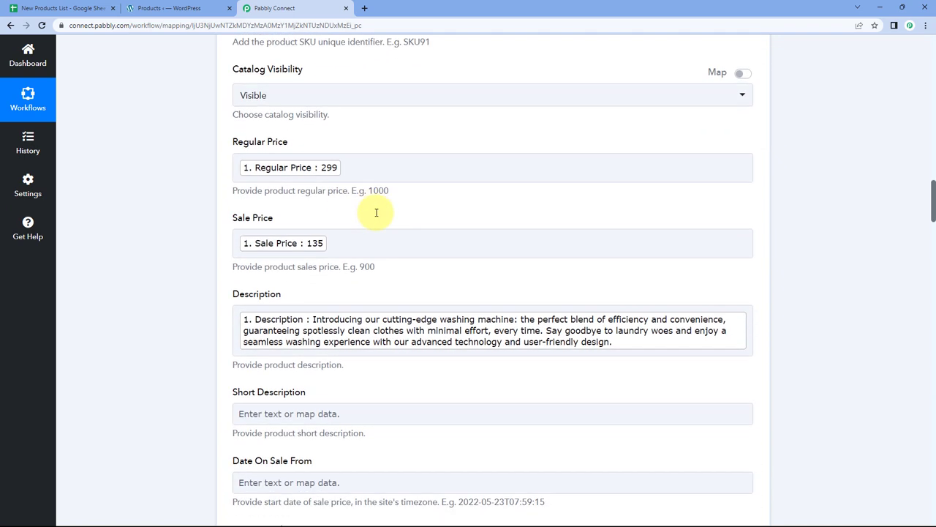
{"action": "scroll", "coordinate": [205, 219], "scroll_direction": "down", "scroll_amount": 2}
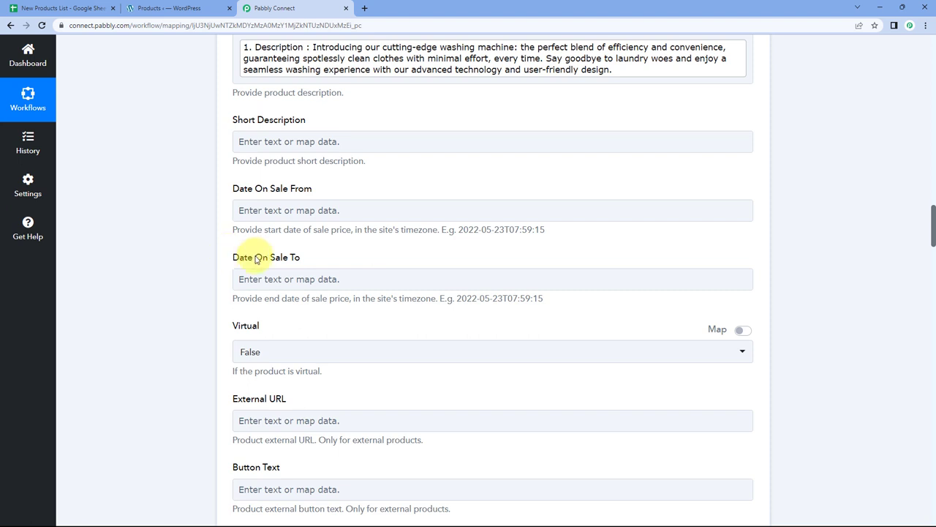
{"action": "scroll", "coordinate": [340, 201], "scroll_direction": "up", "scroll_amount": 4}
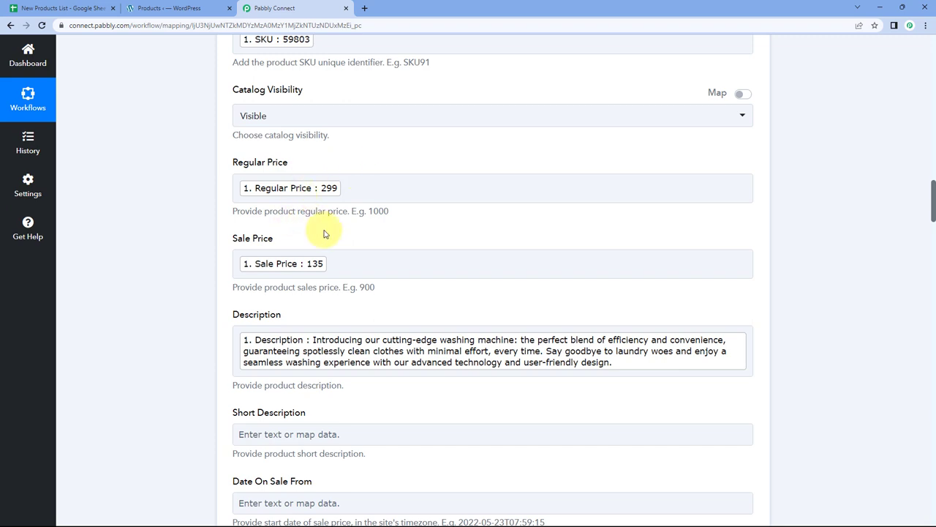
Review the optional Short Description and sale date fields and select False for Virtual.
{"action": "scroll", "coordinate": [331, 235], "scroll_direction": "down", "scroll_amount": 1}
{"action": "scroll", "coordinate": [209, 205], "scroll_direction": "down", "scroll_amount": 3}
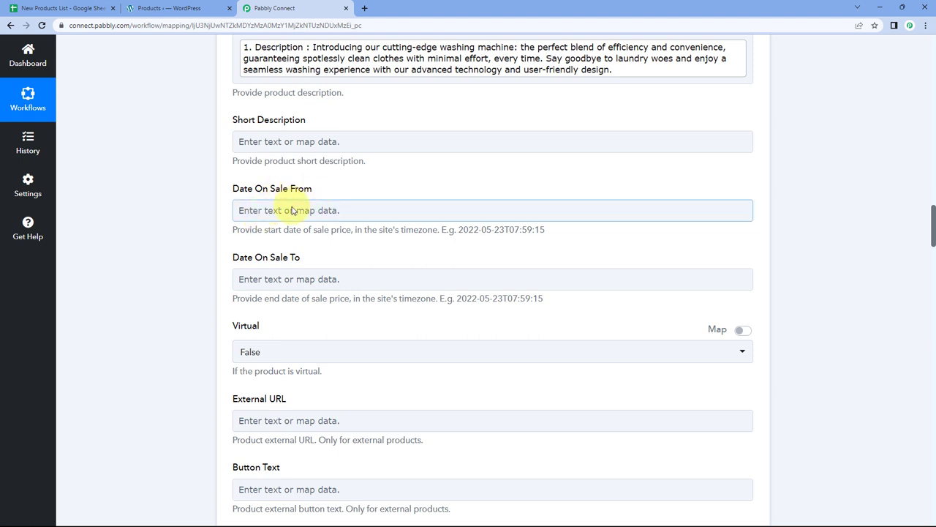
{"action": "scroll", "coordinate": [298, 211], "scroll_direction": "up", "scroll_amount": 3}
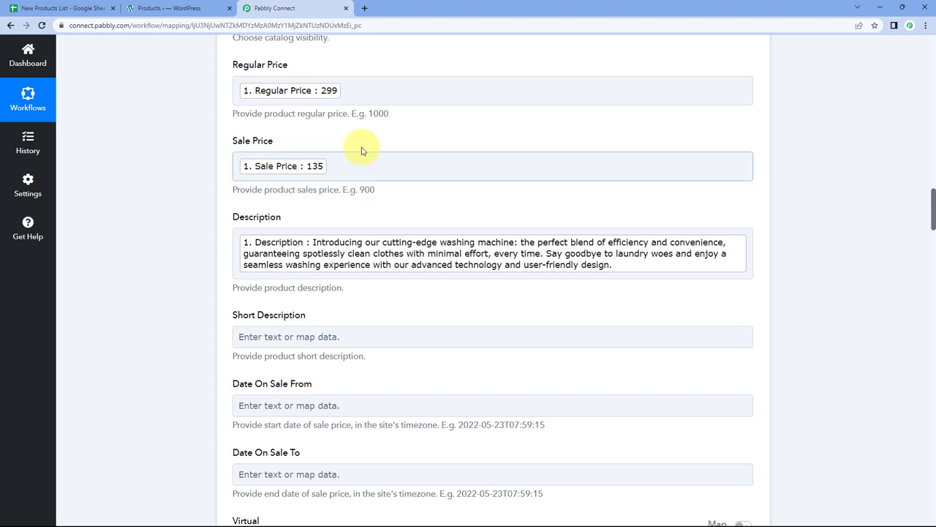
{"action": "scroll", "coordinate": [278, 192], "scroll_direction": "down", "scroll_amount": 3}
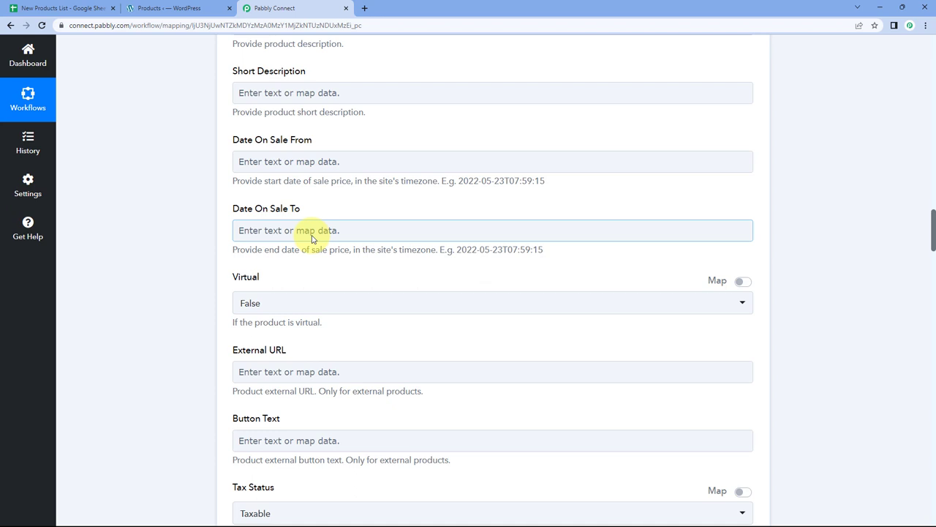
{"action": "scroll", "coordinate": [238, 207], "scroll_direction": "down", "scroll_amount": 1}
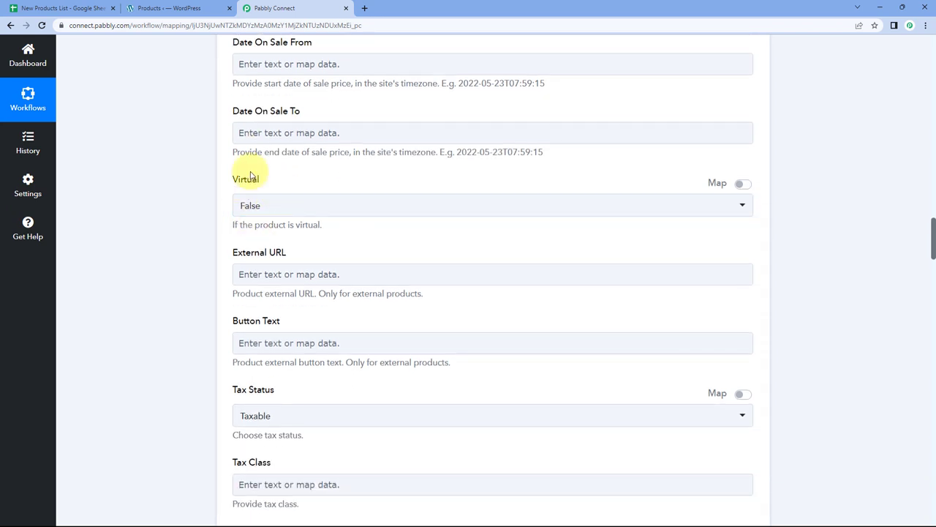
{"action": "left_click", "coordinate": [312, 205]}
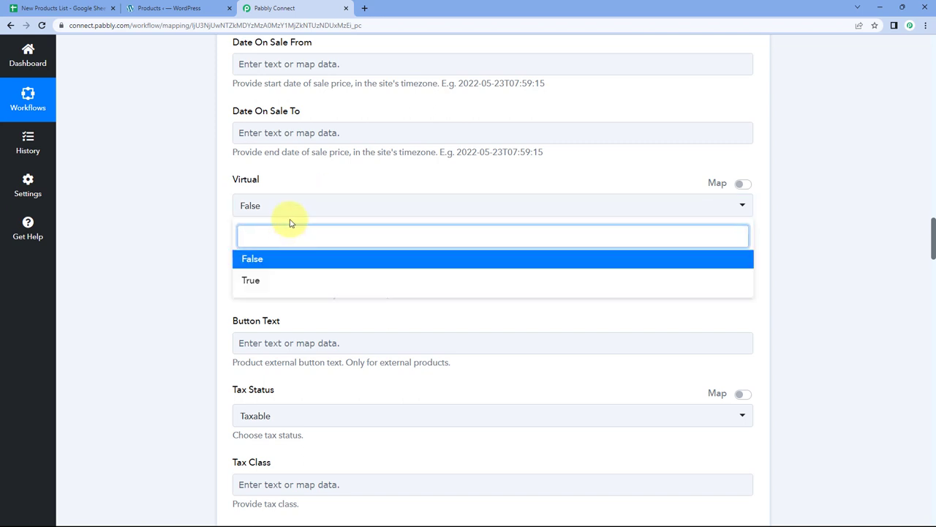
{"action": "left_click", "coordinate": [254, 259]}
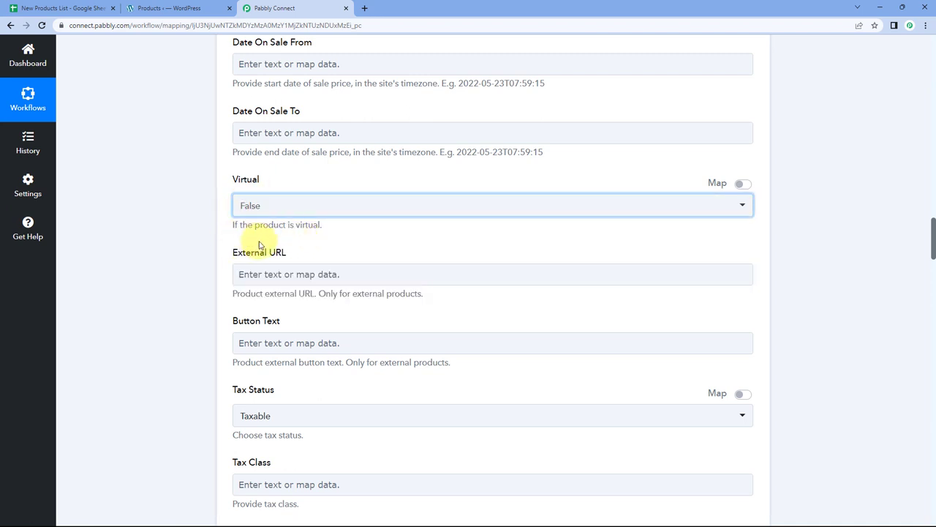
Examine the External URL and Button Text fields and check the New Products List sheet for matching columns.
{"action": "scroll", "coordinate": [328, 241], "scroll_direction": "up", "scroll_amount": 1}
{"action": "scroll", "coordinate": [336, 219], "scroll_direction": "down", "scroll_amount": 2}
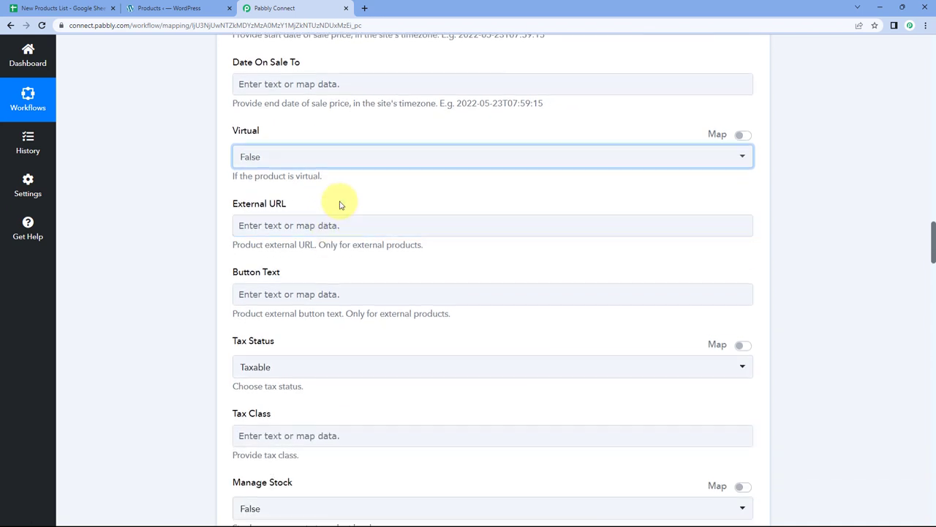
{"action": "scroll", "coordinate": [337, 204], "scroll_direction": "up", "scroll_amount": 1}
{"action": "scroll", "coordinate": [326, 210], "scroll_direction": "down", "scroll_amount": 1}
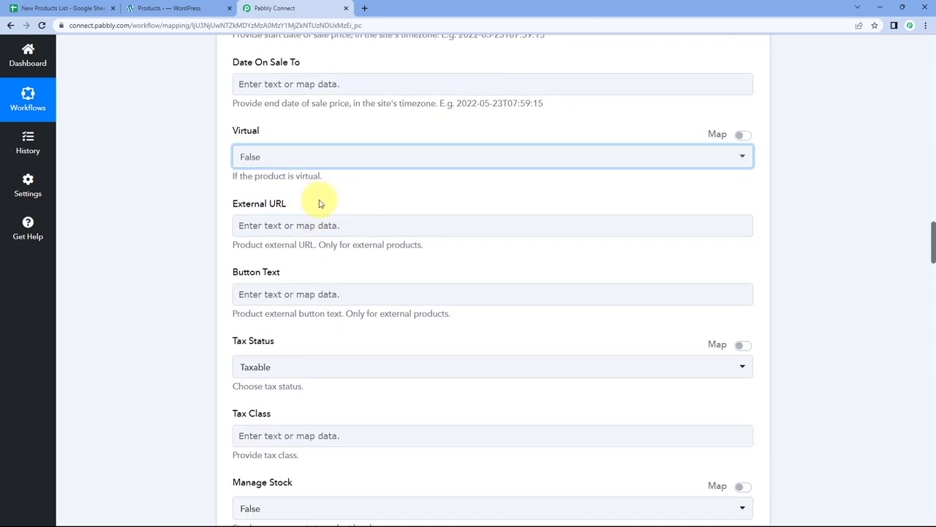
{"action": "scroll", "coordinate": [322, 206], "scroll_direction": "down", "scroll_amount": 1}
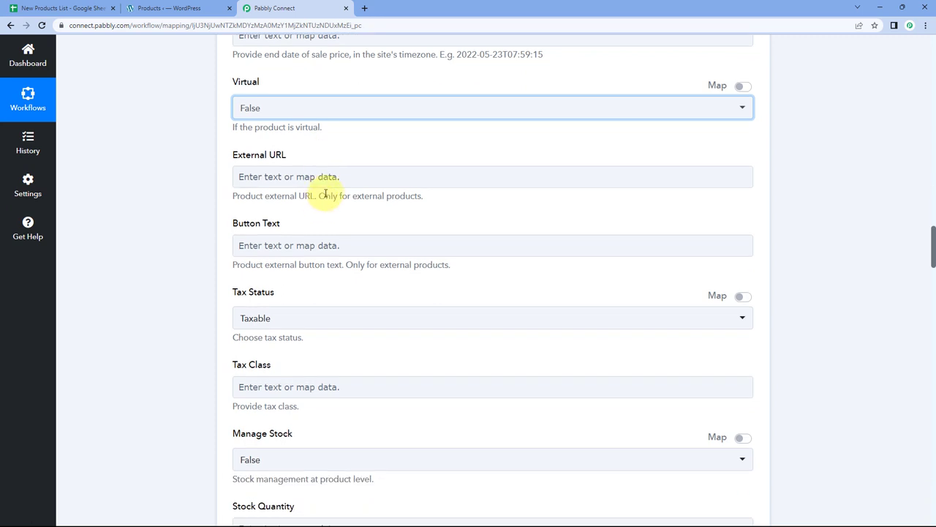
{"action": "left_click", "coordinate": [51, 8]}
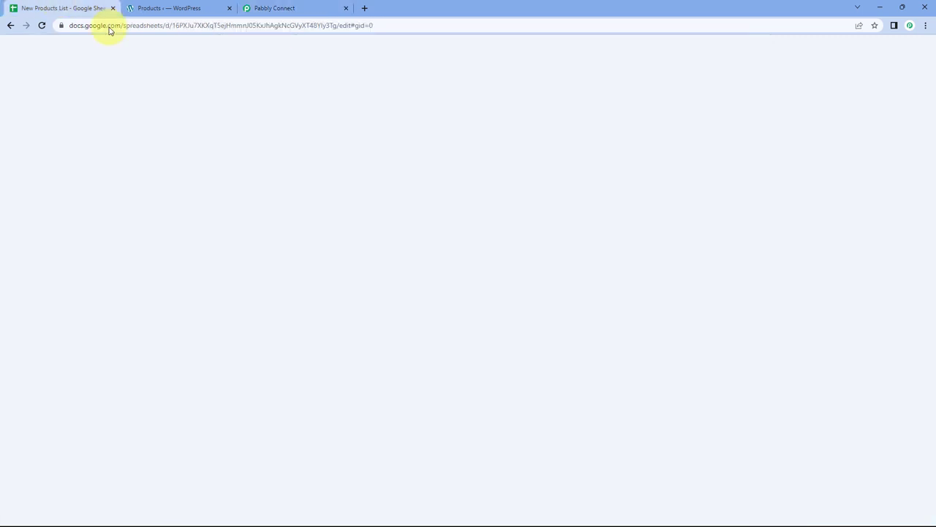
{"action": "left_click", "coordinate": [283, 5]}
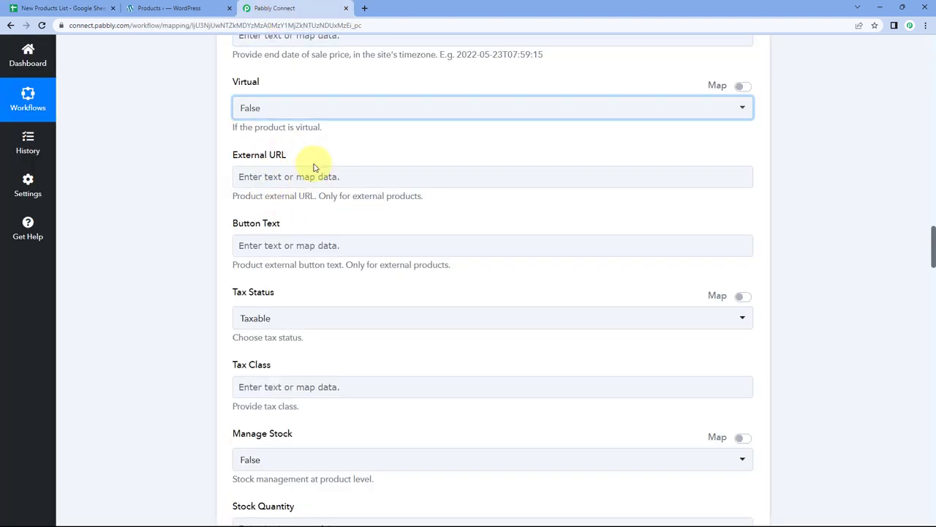
{"action": "left_click", "coordinate": [98, 8]}
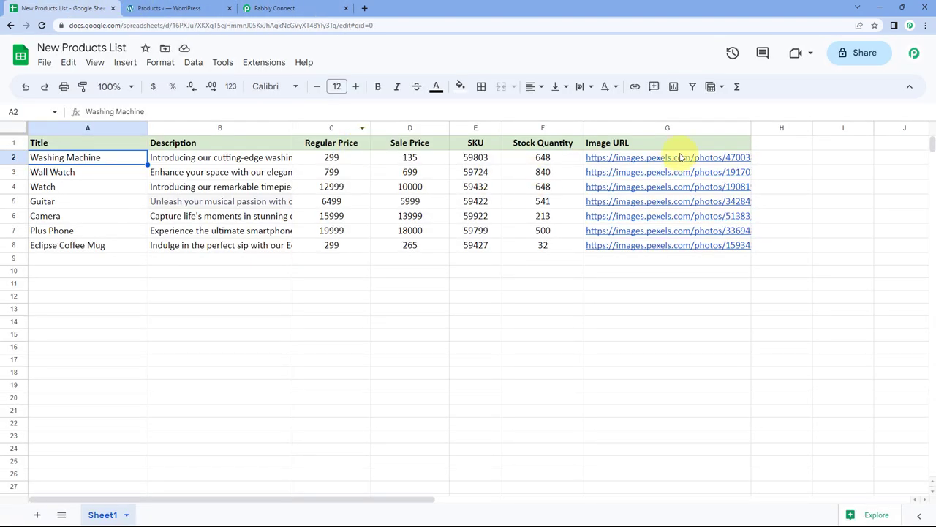
{"action": "left_click", "coordinate": [315, 8]}
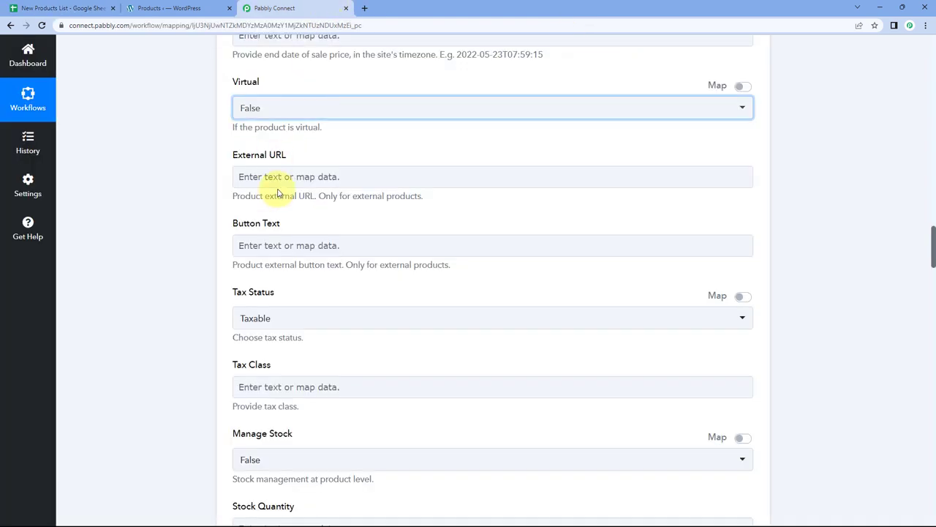
Set Tax Status to None and check the New Products List sheet for a tax class column.
{"action": "scroll", "coordinate": [271, 192], "scroll_direction": "down", "scroll_amount": 2}
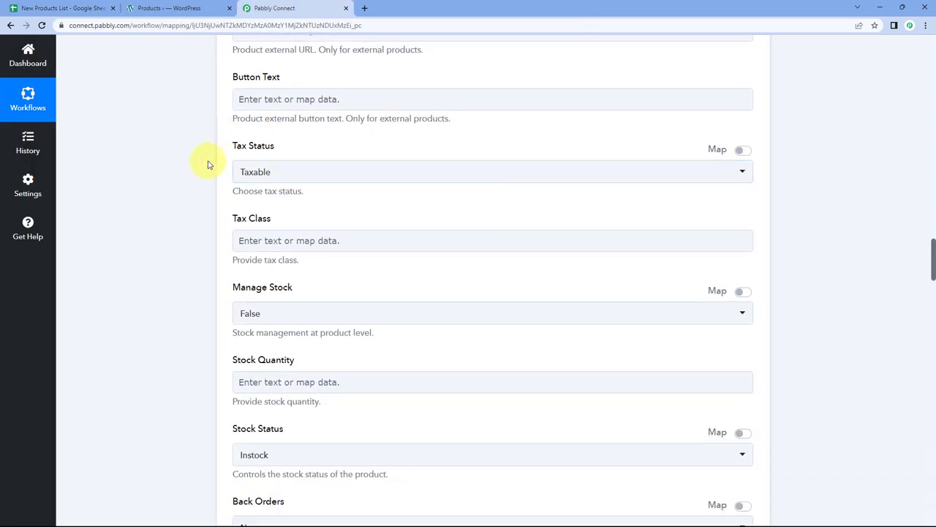
{"action": "left_click", "coordinate": [297, 174]}
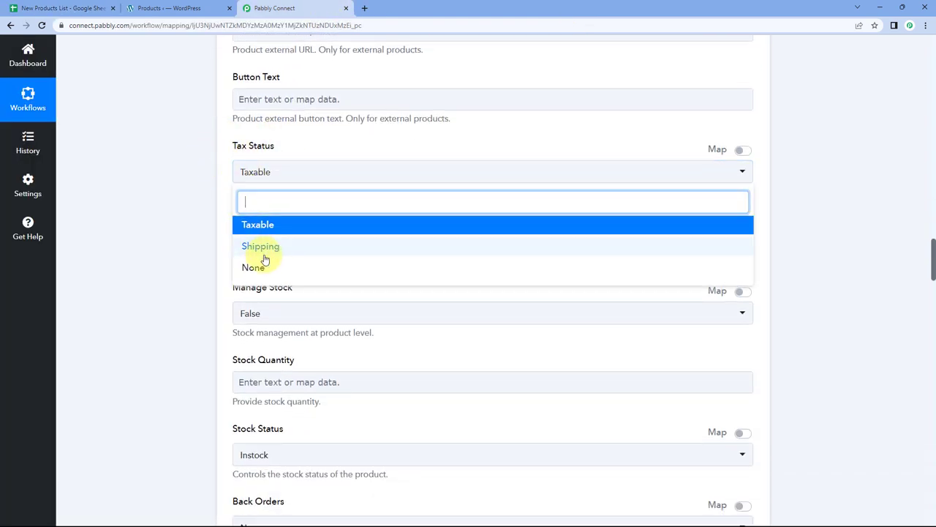
{"action": "left_click", "coordinate": [266, 269]}
{"action": "left_click", "coordinate": [289, 146]}
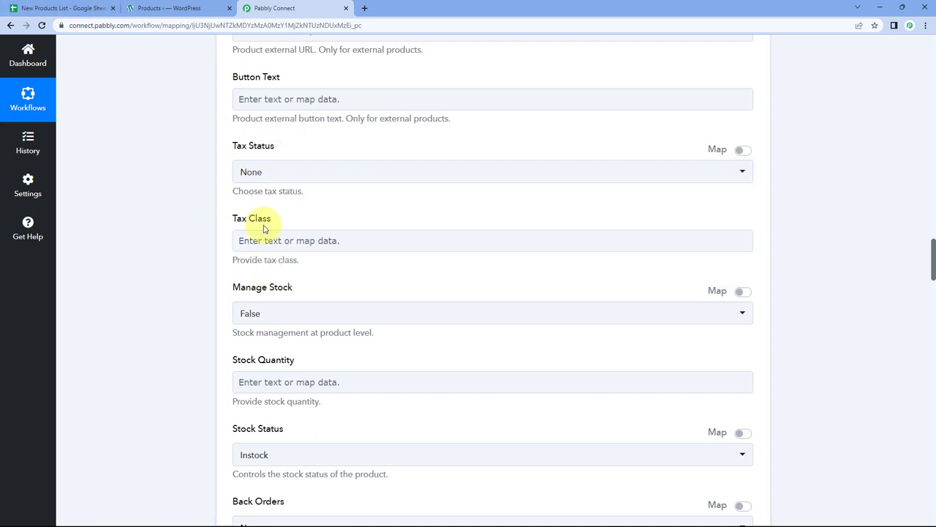
{"action": "left_click", "coordinate": [66, 8]}
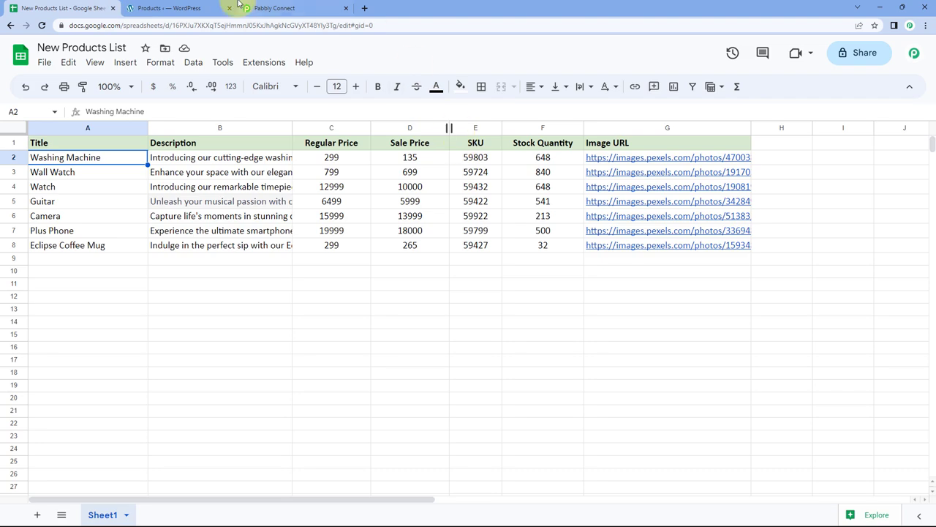
{"action": "left_click", "coordinate": [246, 8]}
Enable stock management at product level by setting Manage Stock to True.
{"action": "scroll", "coordinate": [299, 218], "scroll_direction": "down", "scroll_amount": 2}
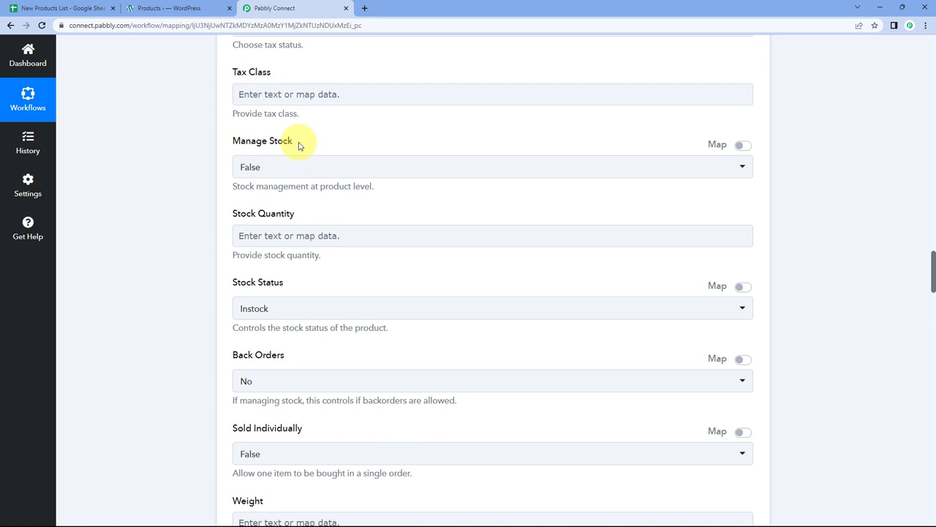
{"action": "left_click", "coordinate": [318, 170]}
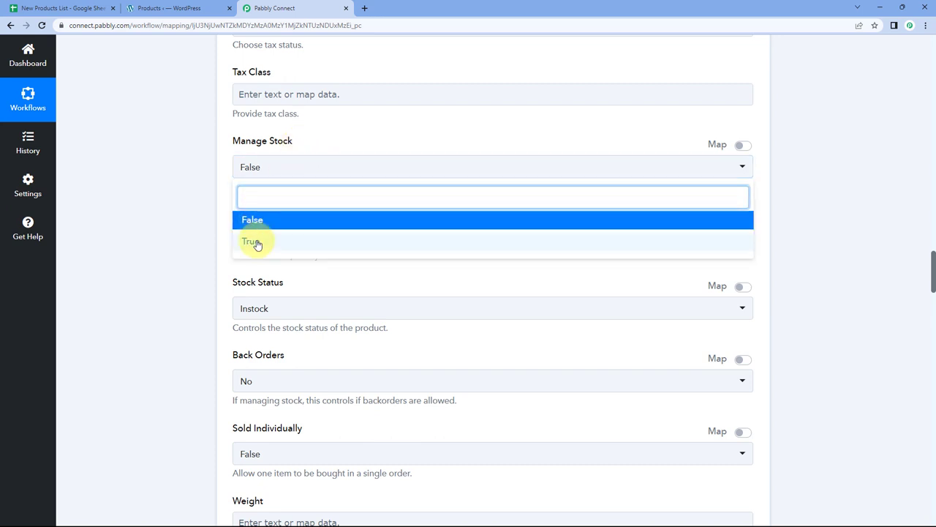
{"action": "left_click", "coordinate": [256, 245]}
Map the Stock Quantity field to the Stock Quantity value from the Google Sheets trigger.
{"action": "scroll", "coordinate": [236, 202], "scroll_direction": "down", "scroll_amount": 1}
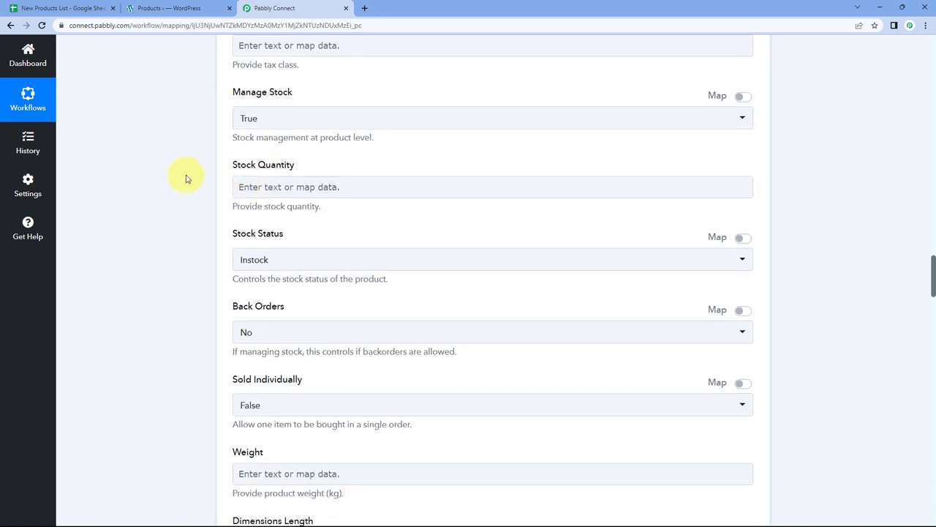
{"action": "left_click", "coordinate": [236, 186]}
{"action": "scroll", "coordinate": [192, 192], "scroll_direction": "down", "scroll_amount": 1}
{"action": "left_click", "coordinate": [345, 233]}
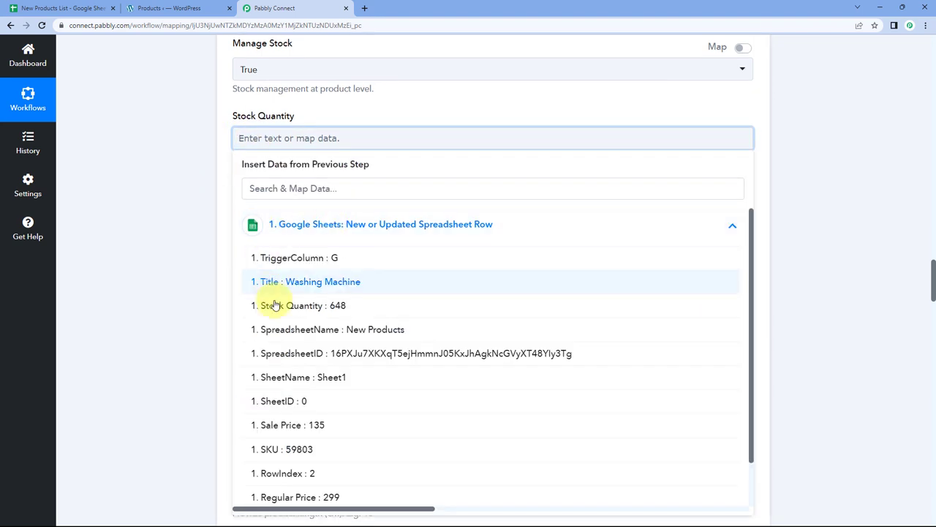
{"action": "scroll", "coordinate": [307, 288], "scroll_direction": "down", "scroll_amount": 1}
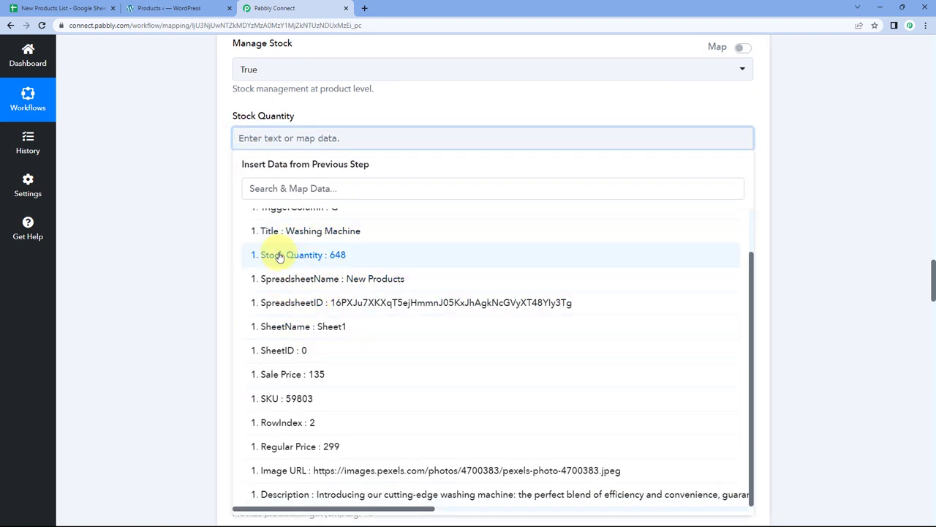
{"action": "left_click", "coordinate": [320, 256]}
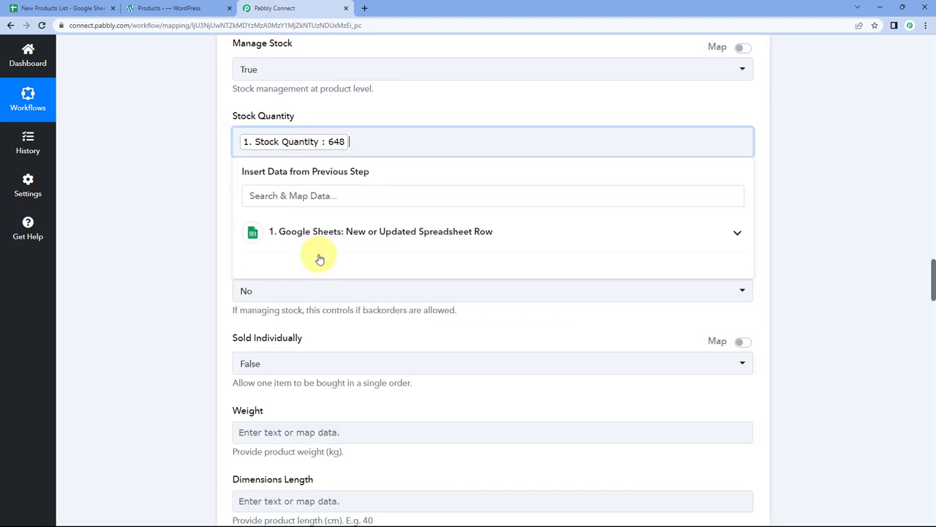
{"action": "left_click", "coordinate": [213, 150]}
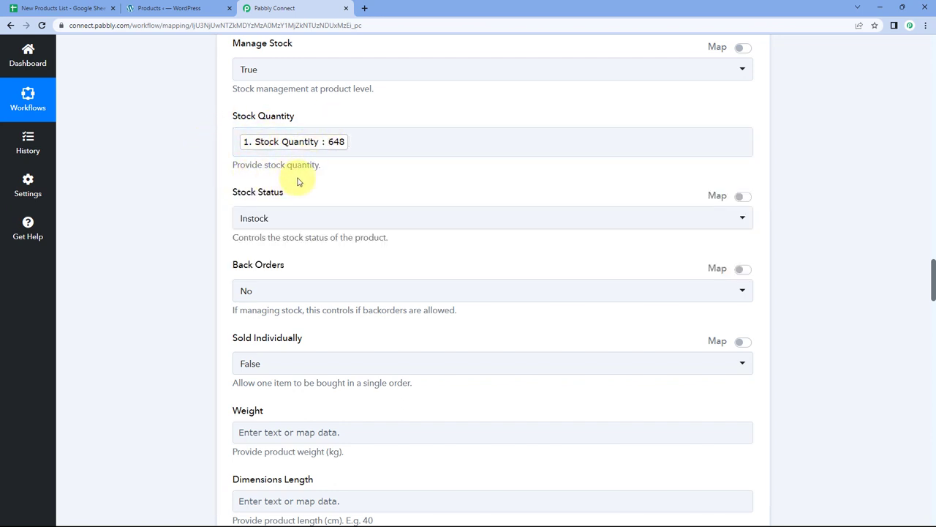
Select Instock as the product's Stock Status.
{"action": "scroll", "coordinate": [293, 146], "scroll_direction": "down", "scroll_amount": 1}
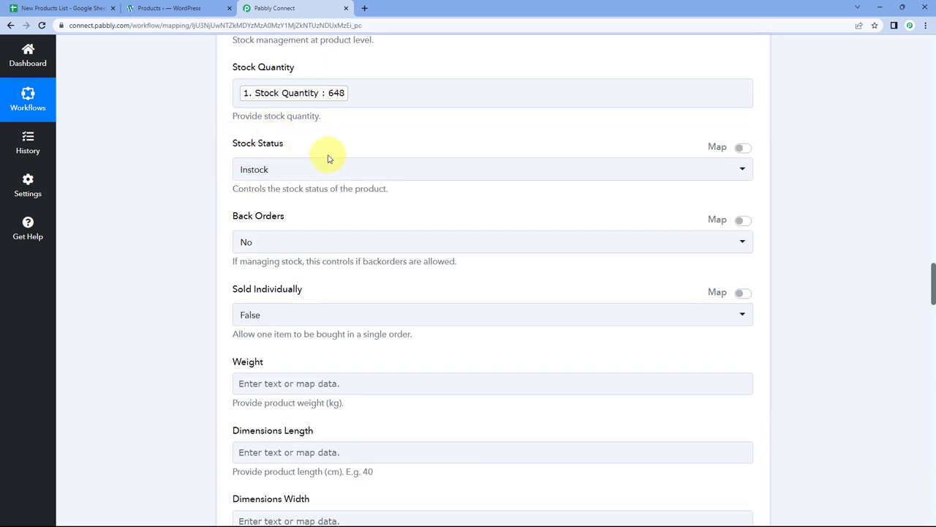
{"action": "left_click", "coordinate": [289, 171]}
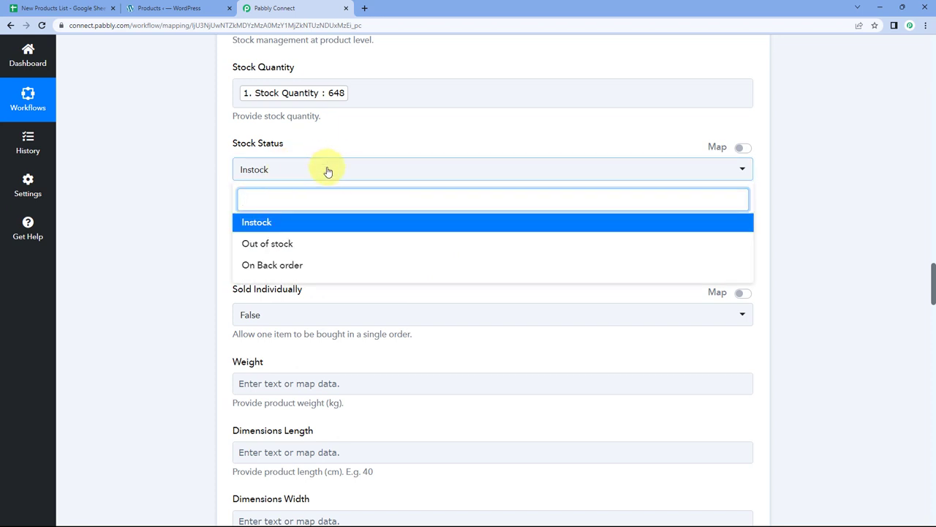
{"action": "left_click", "coordinate": [270, 224]}
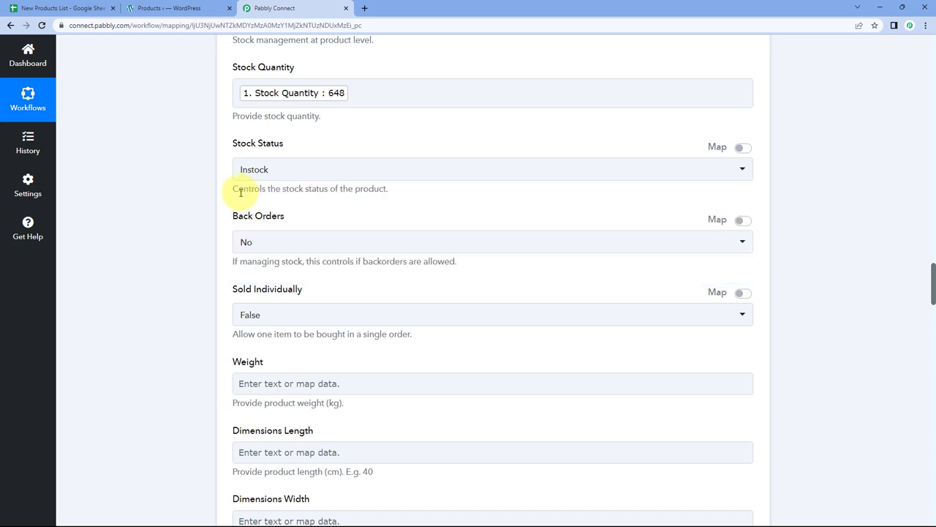
Review the remaining optional fields from Back Orders through Line Item - Image URL against the New Products List sheet's columns.
{"action": "scroll", "coordinate": [240, 192], "scroll_direction": "down", "scroll_amount": 3}
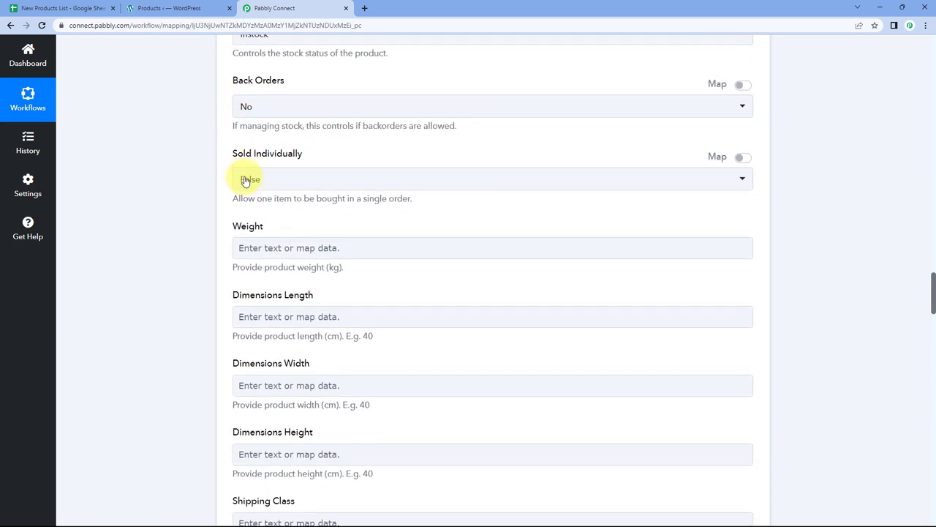
{"action": "scroll", "coordinate": [226, 211], "scroll_direction": "down", "scroll_amount": 3}
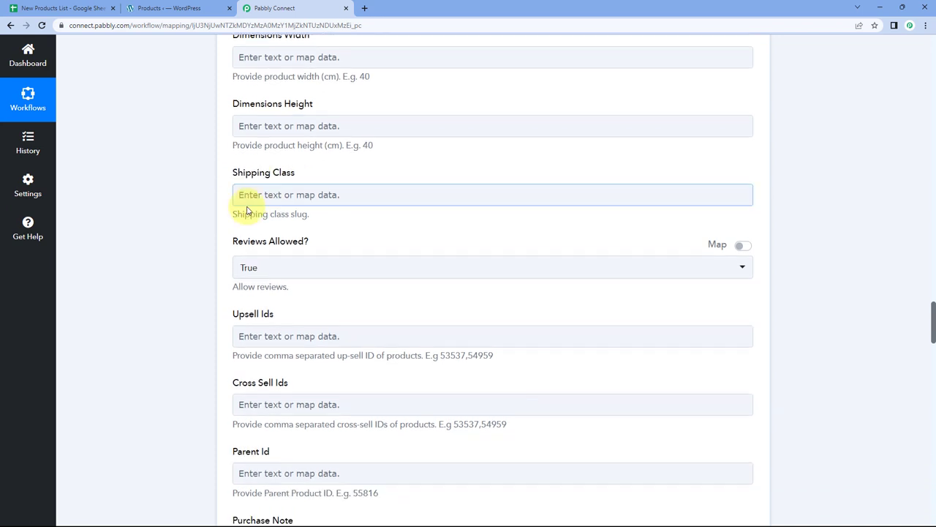
{"action": "scroll", "coordinate": [249, 234], "scroll_direction": "down", "scroll_amount": 3}
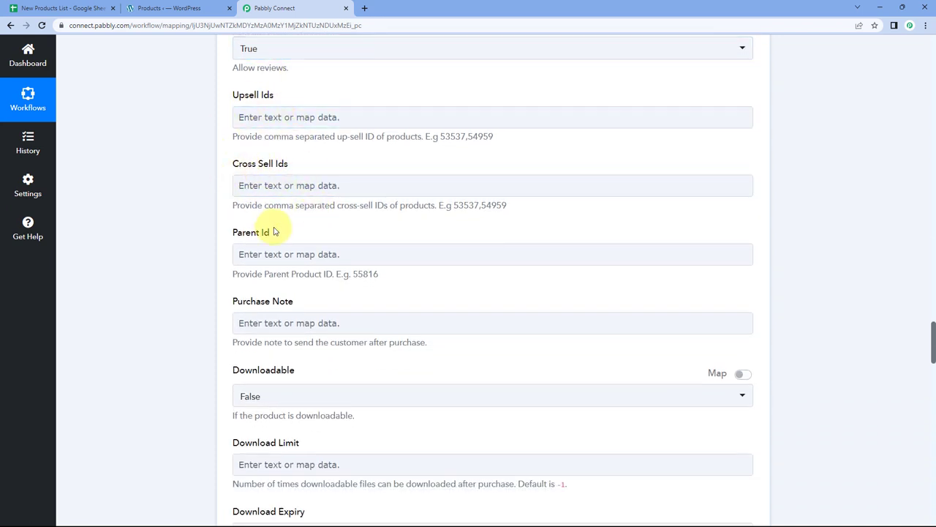
{"action": "left_click", "coordinate": [87, 6]}
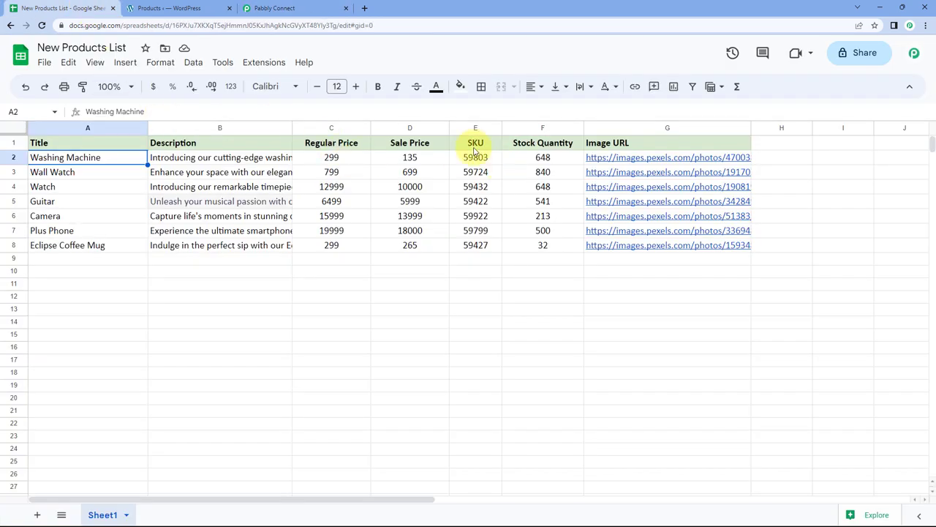
{"action": "left_click", "coordinate": [282, 6]}
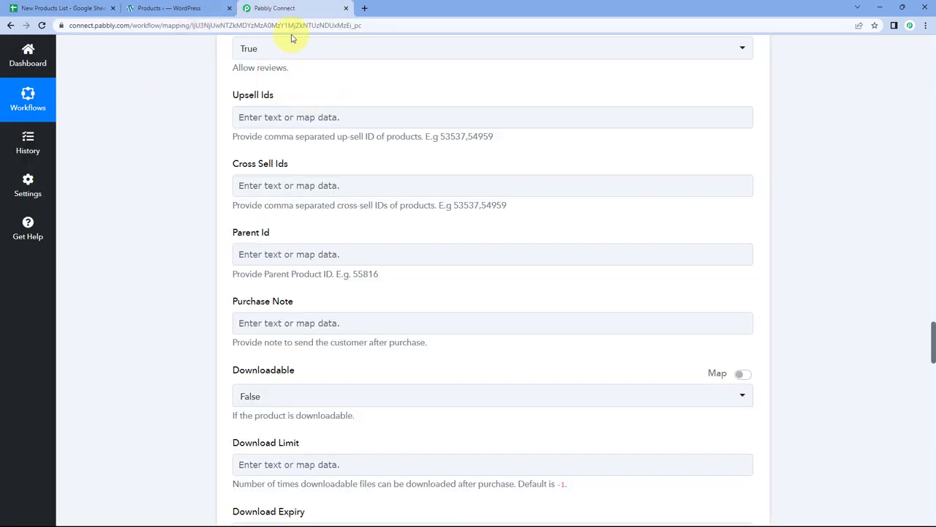
{"action": "scroll", "coordinate": [299, 109], "scroll_direction": "down", "scroll_amount": 2}
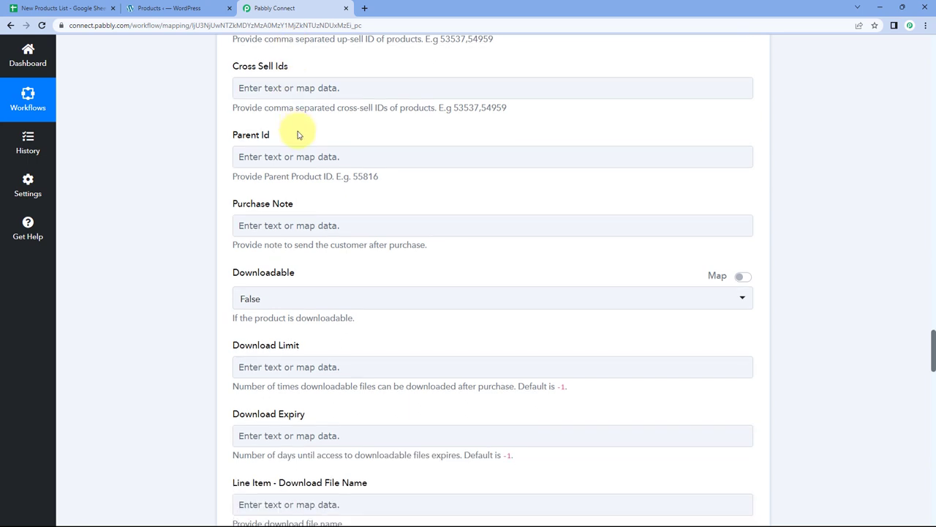
{"action": "scroll", "coordinate": [299, 143], "scroll_direction": "down", "scroll_amount": 5}
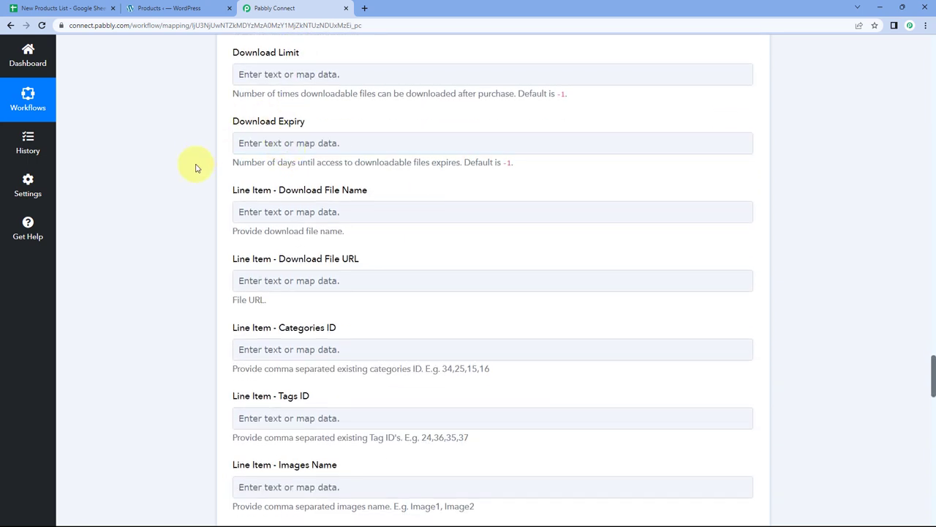
{"action": "scroll", "coordinate": [229, 183], "scroll_direction": "down", "scroll_amount": 2}
{"action": "scroll", "coordinate": [226, 168], "scroll_direction": "down", "scroll_amount": 5}
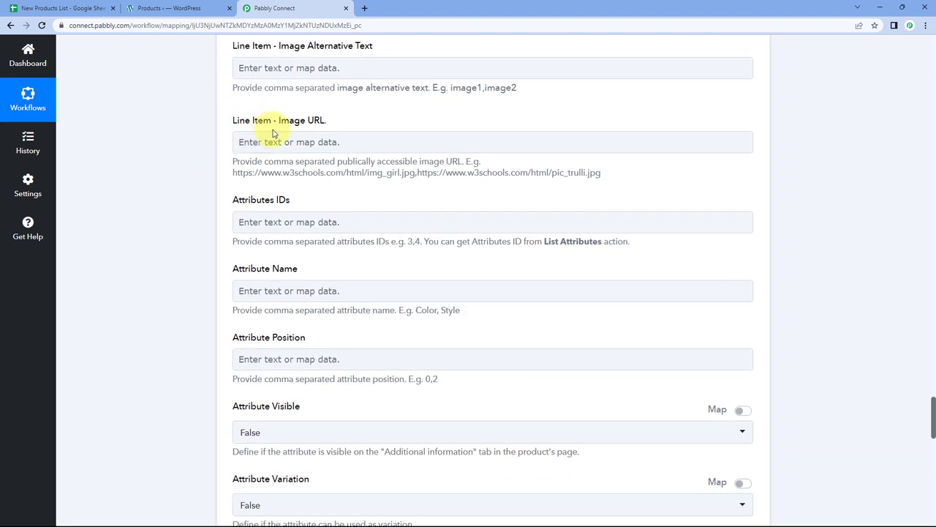
Map the Line Item - Image URL field to the Image URL value from the Google Sheets trigger.
{"action": "left_click", "coordinate": [332, 139]}
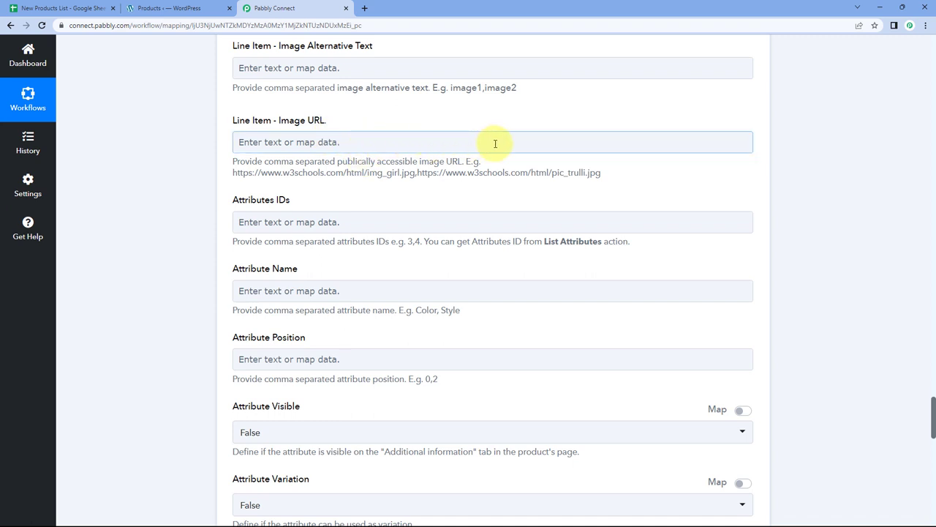
{"action": "left_click", "coordinate": [52, 8]}
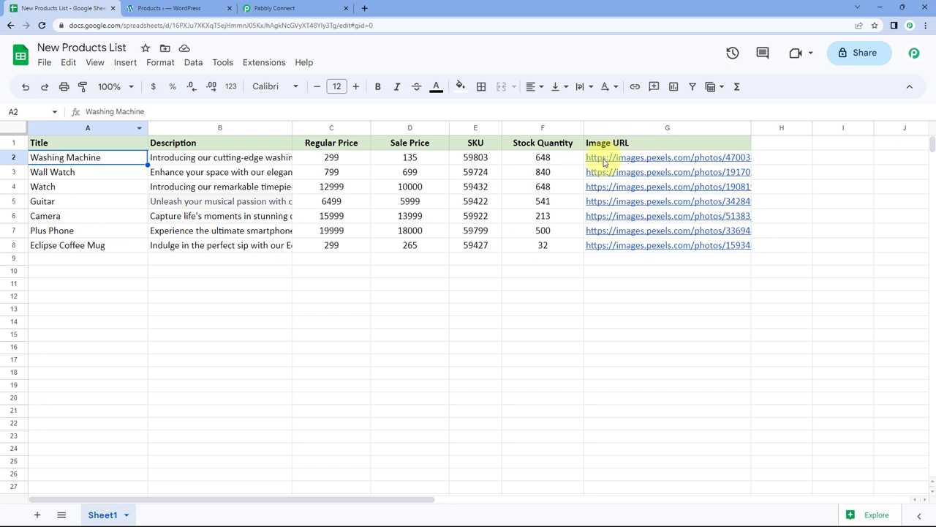
{"action": "left_click", "coordinate": [323, 5]}
{"action": "left_click", "coordinate": [271, 142]}
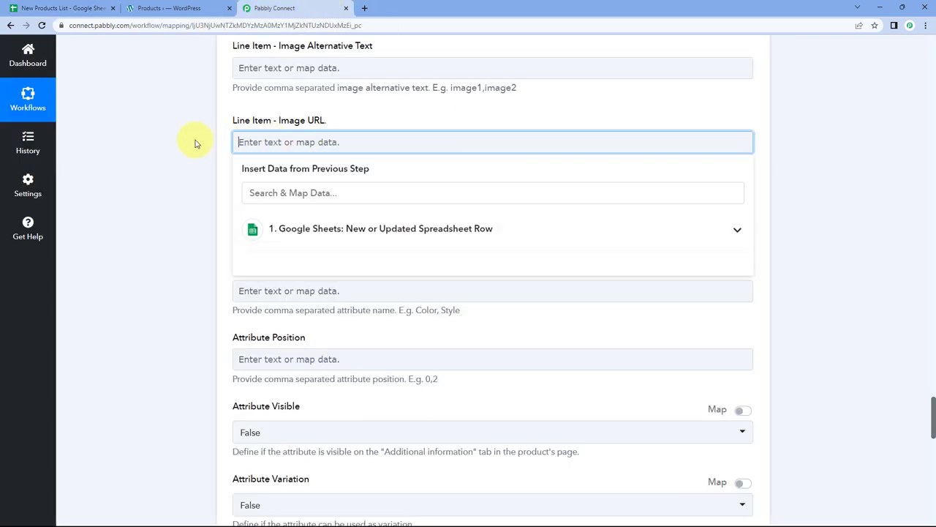
{"action": "left_click", "coordinate": [324, 230]}
{"action": "scroll", "coordinate": [209, 234], "scroll_direction": "down", "scroll_amount": 2}
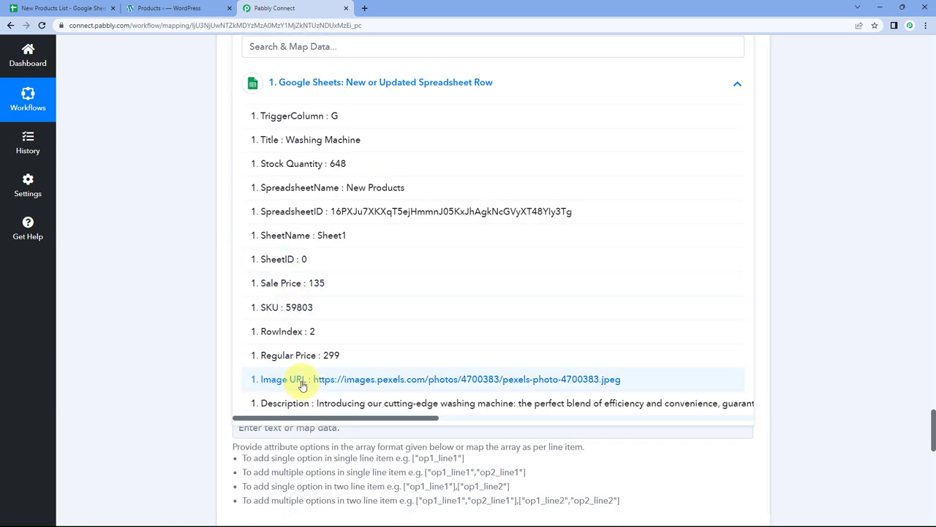
{"action": "left_click", "coordinate": [302, 379]}
{"action": "left_click", "coordinate": [153, 187]}
{"action": "scroll", "coordinate": [417, 120], "scroll_direction": "up", "scroll_amount": 2}
{"action": "left_click", "coordinate": [633, 145]}
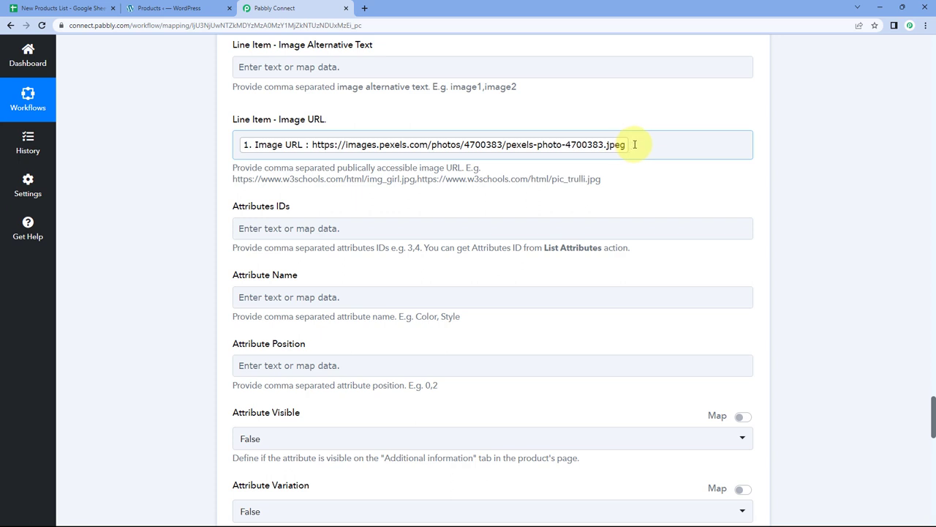
Try adding comma-separated copies of the image URL to the Washing Machine row's Image URL cell in the New Products List sheet.
{"action": "left_click", "coordinate": [66, 8]}
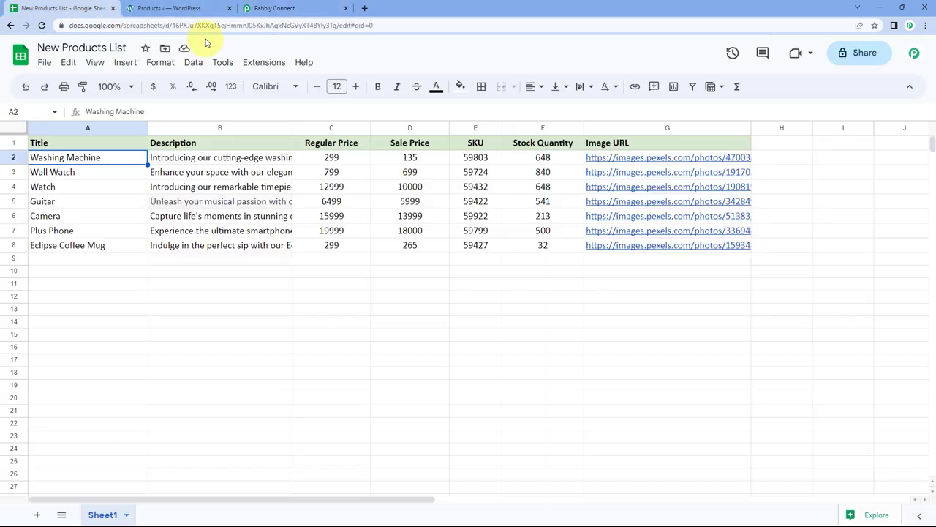
{"action": "left_click", "coordinate": [704, 157]}
{"action": "double_click", "coordinate": [704, 157]}
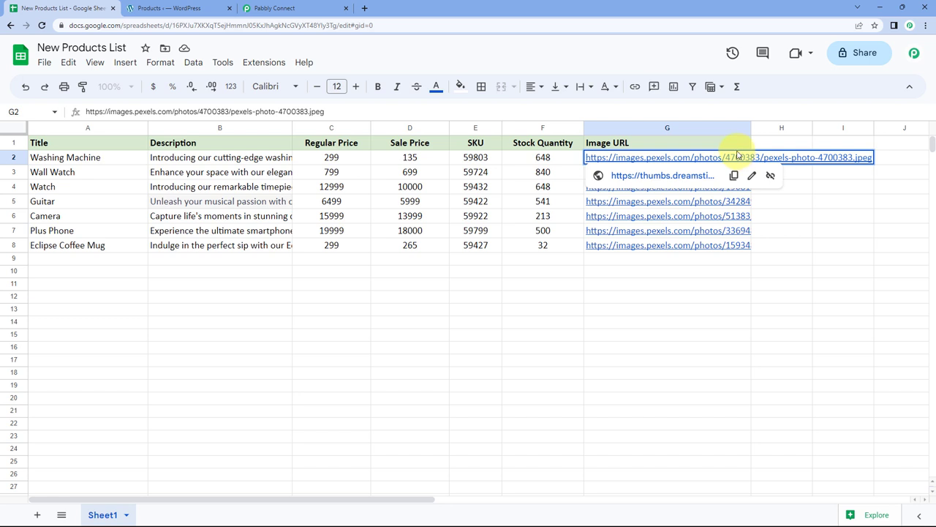
{"action": "key", "text": "ctrl+a"}
{"action": "key", "text": "ctrl+c"}
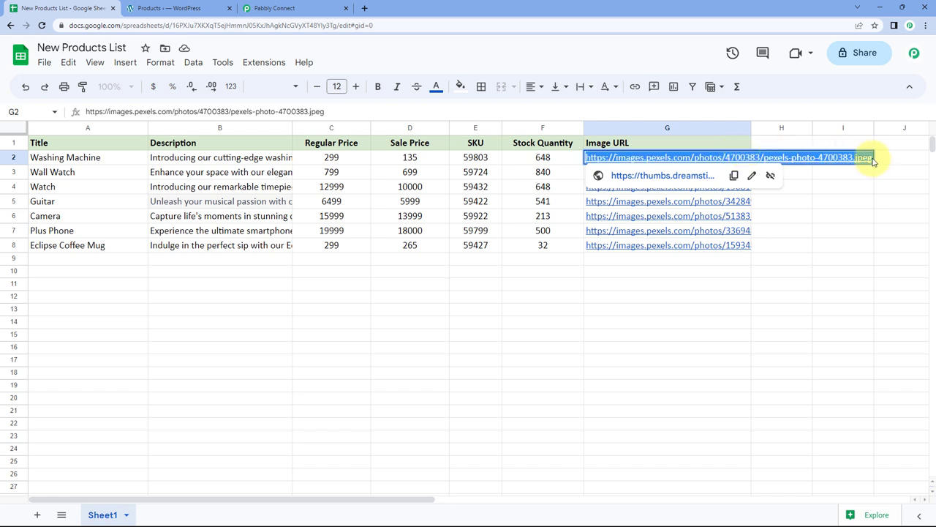
{"action": "left_click", "coordinate": [874, 160]}
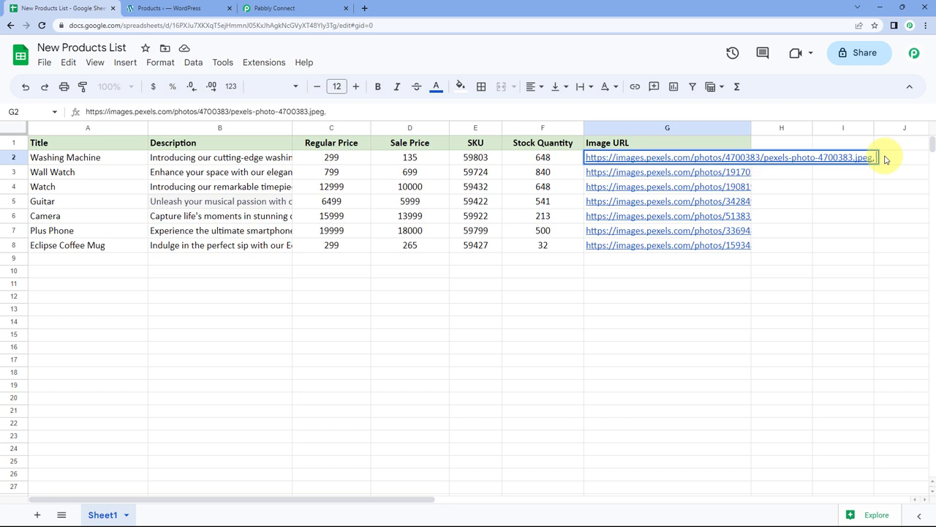
{"action": "key", "text": "ctrl+v"}
{"action": "type", "text": ","}
{"action": "key", "text": "ctrl+v"}
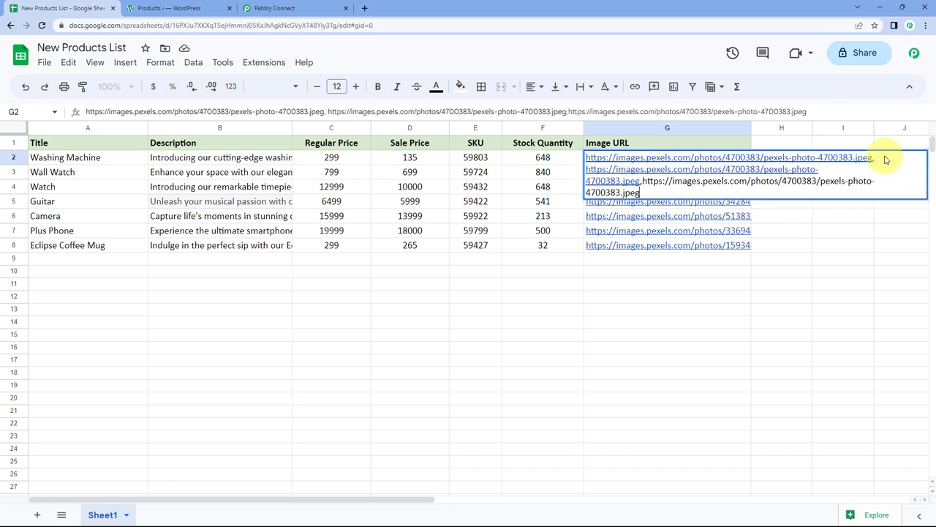
Undo the extra URLs pasted into the Washing Machine row's Image URL cell and leave the cell.
{"action": "key", "text": "ctrl+z"}
{"action": "key", "text": "ctrl+z"}
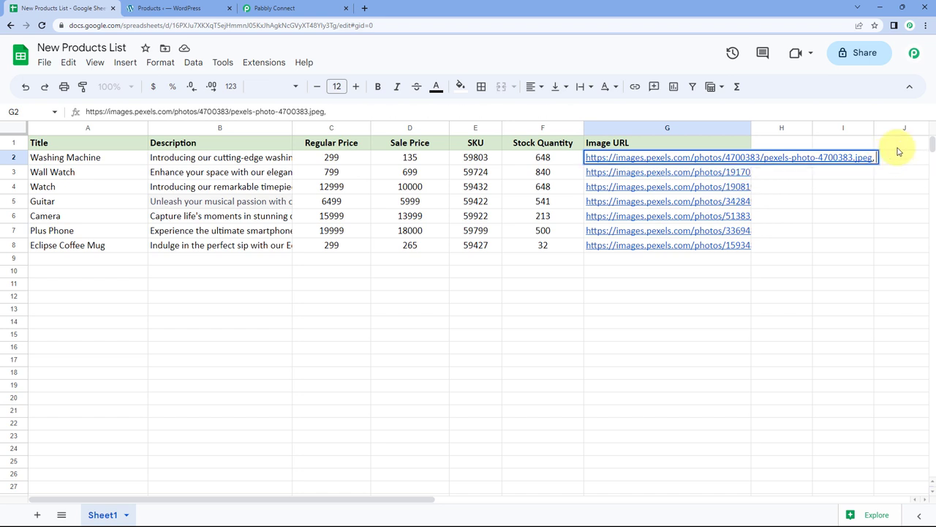
{"action": "left_click", "coordinate": [784, 143]}
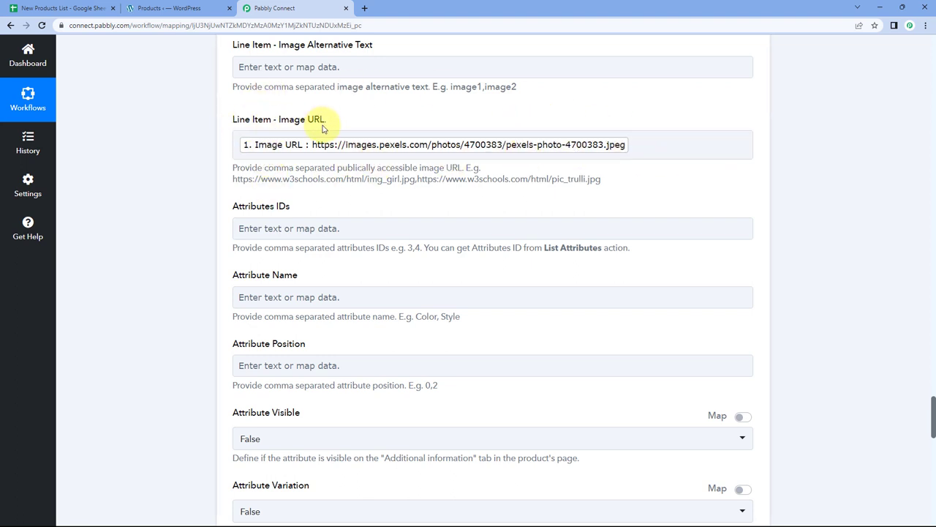
Review the optional fields in the Pabbly Connect product action, from the image name and alternative text through attributes, group products and meta data.
{"action": "scroll", "coordinate": [379, 130], "scroll_direction": "up", "scroll_amount": 3}
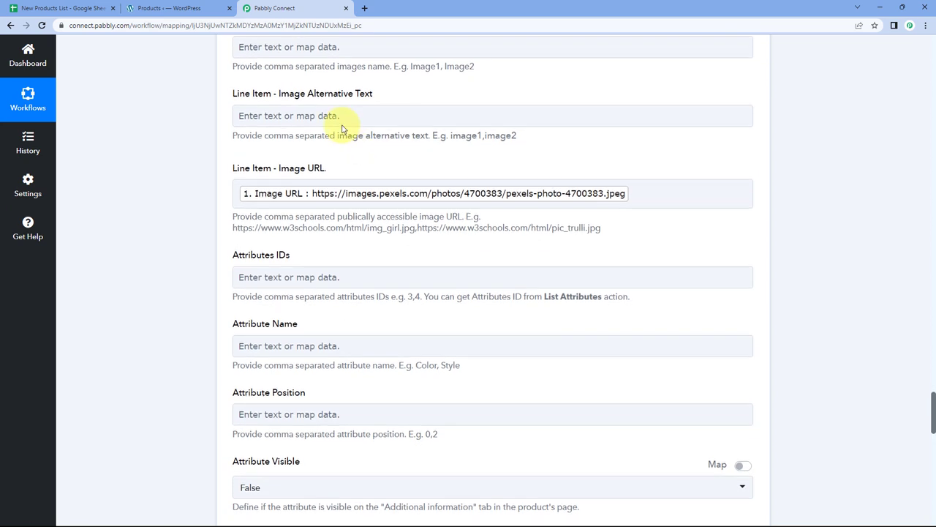
{"action": "scroll", "coordinate": [290, 117], "scroll_direction": "up", "scroll_amount": 1}
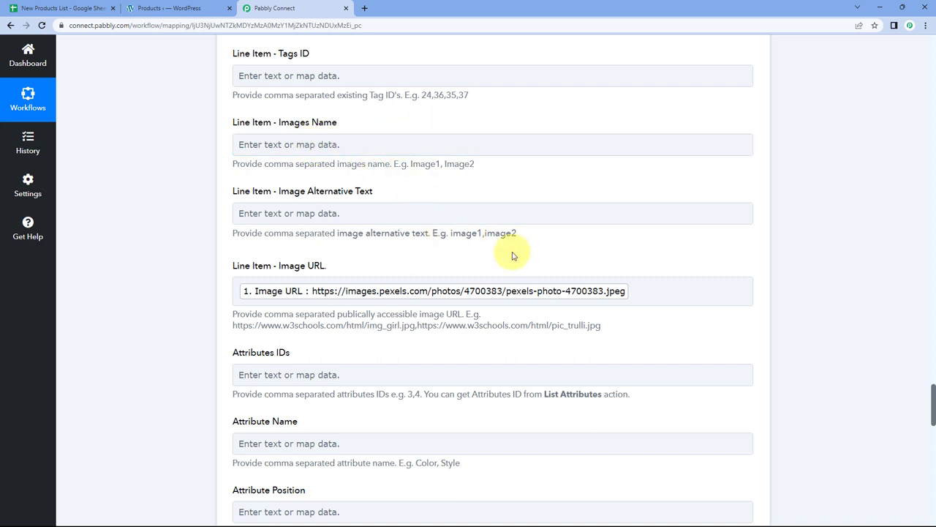
{"action": "scroll", "coordinate": [217, 169], "scroll_direction": "down", "scroll_amount": 1}
{"action": "scroll", "coordinate": [211, 161], "scroll_direction": "down", "scroll_amount": 2}
{"action": "scroll", "coordinate": [209, 157], "scroll_direction": "up", "scroll_amount": 1}
{"action": "scroll", "coordinate": [200, 149], "scroll_direction": "down", "scroll_amount": 3}
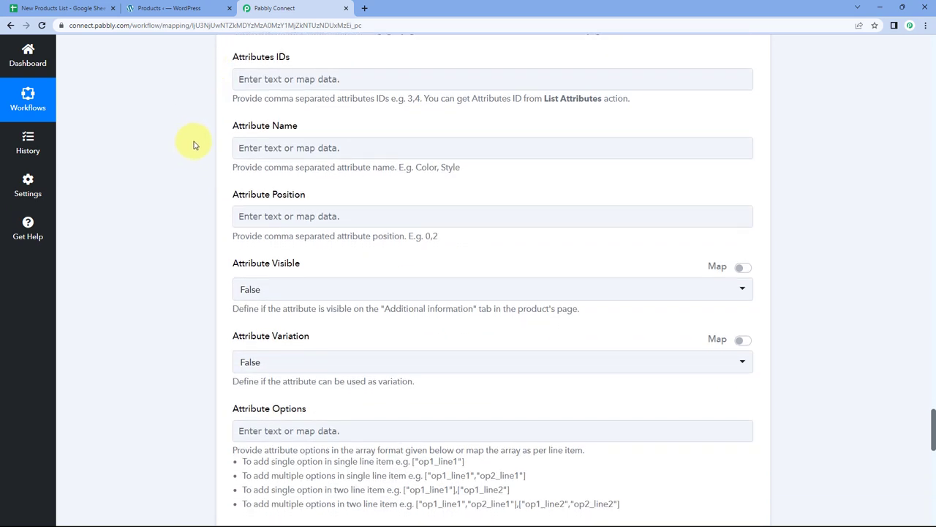
{"action": "scroll", "coordinate": [193, 144], "scroll_direction": "down", "scroll_amount": 2}
{"action": "scroll", "coordinate": [207, 159], "scroll_direction": "down", "scroll_amount": 1}
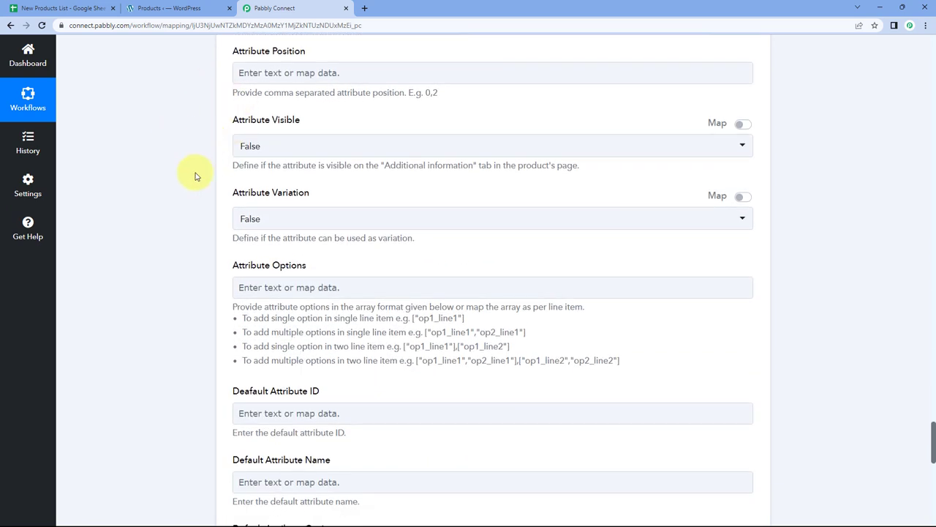
{"action": "scroll", "coordinate": [209, 156], "scroll_direction": "down", "scroll_amount": 5}
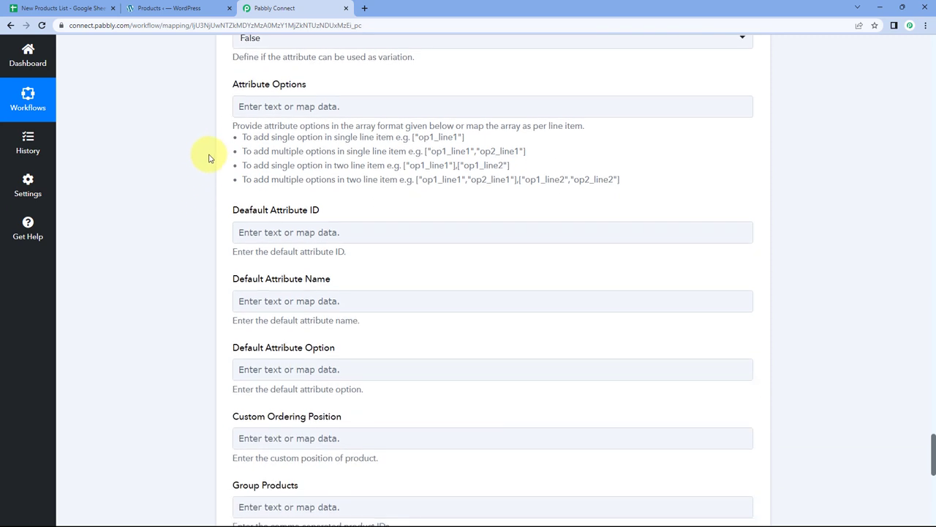
{"action": "scroll", "coordinate": [209, 159], "scroll_direction": "down", "scroll_amount": 3}
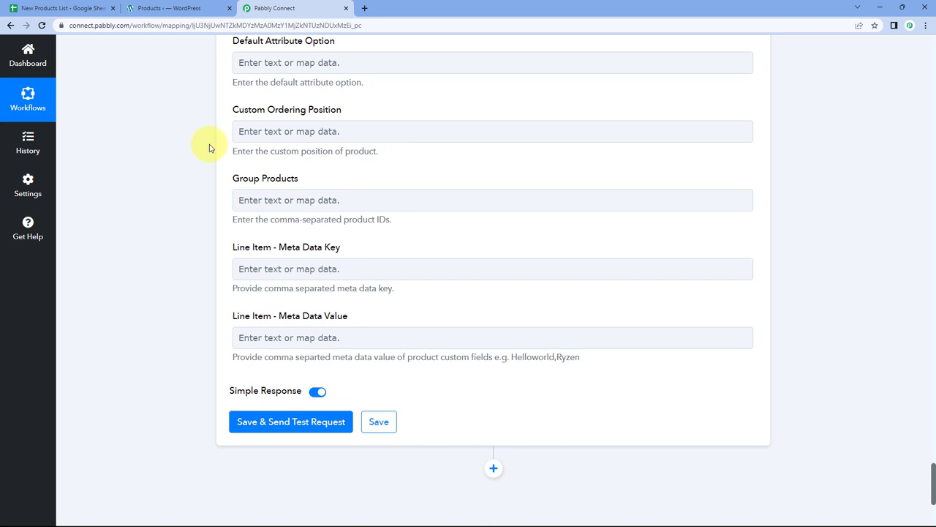
{"action": "scroll", "coordinate": [199, 234], "scroll_direction": "down", "scroll_amount": 3}
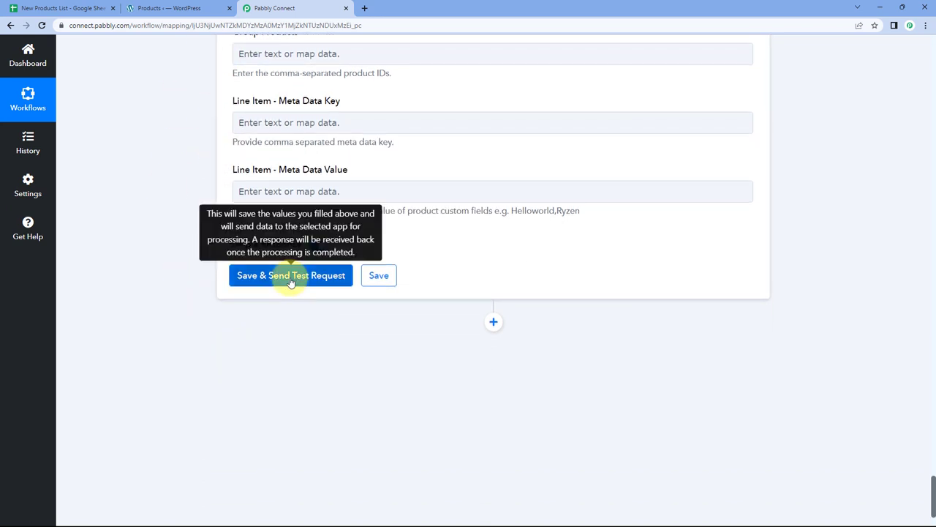
Save the product creation action, send a test request, and look over the start of the received response.
{"action": "left_click", "coordinate": [286, 278]}
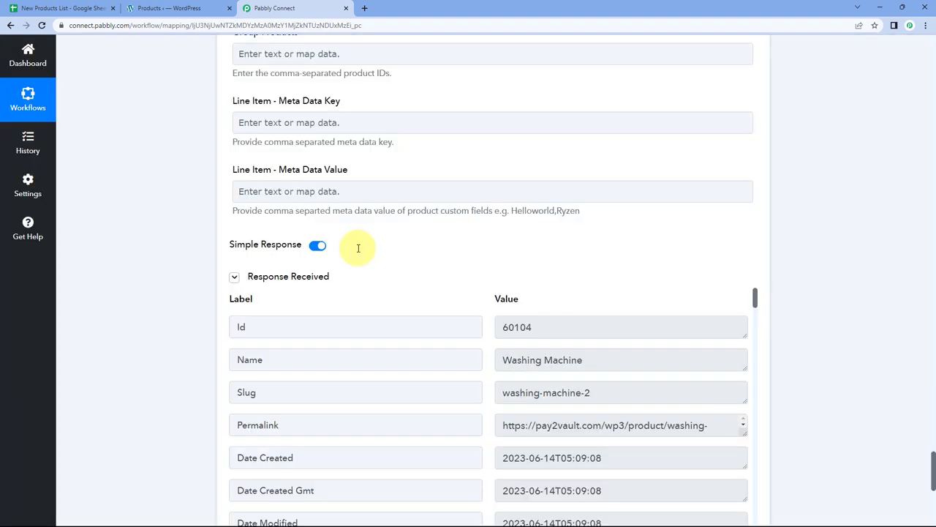
{"action": "scroll", "coordinate": [430, 231], "scroll_direction": "down", "scroll_amount": 1}
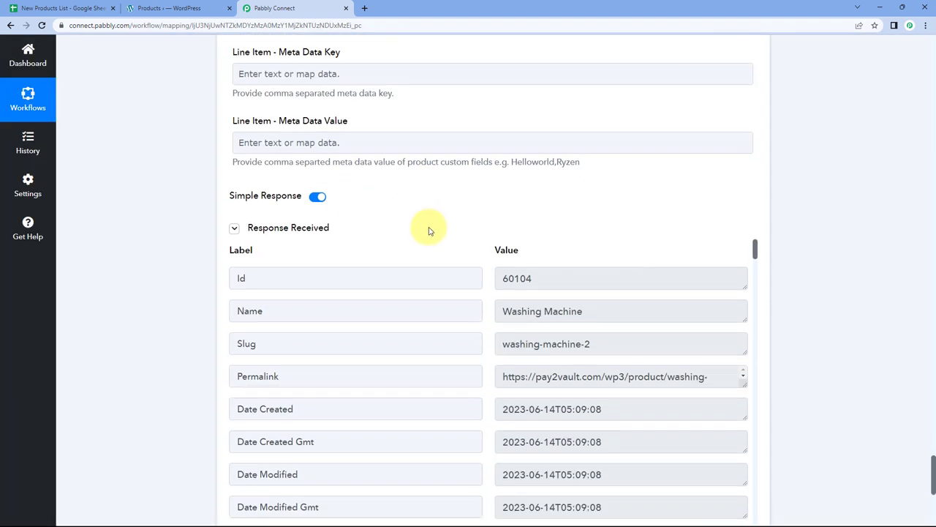
{"action": "scroll", "coordinate": [435, 212], "scroll_direction": "down", "scroll_amount": 2}
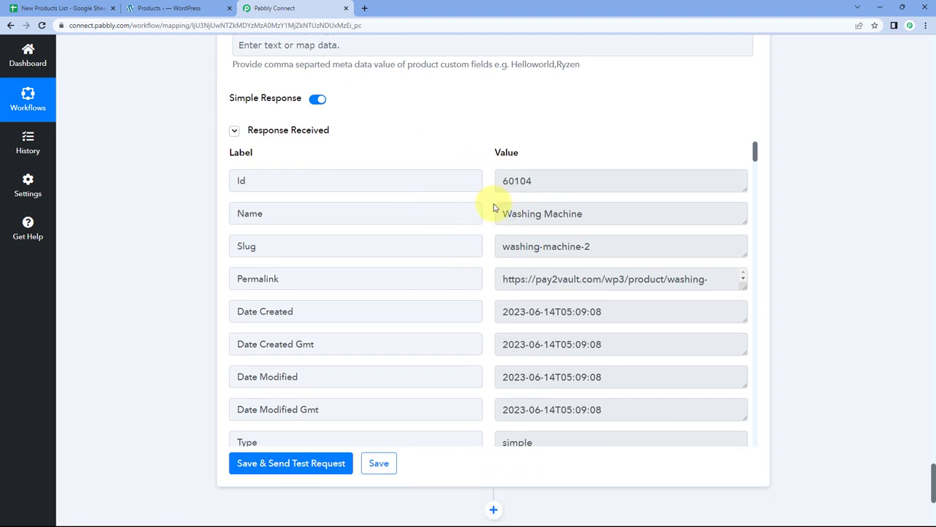
{"action": "scroll", "coordinate": [488, 199], "scroll_direction": "down", "scroll_amount": 1}
{"action": "scroll", "coordinate": [470, 128], "scroll_direction": "up", "scroll_amount": 10}
{"action": "scroll", "coordinate": [447, 155], "scroll_direction": "up", "scroll_amount": 2}
{"action": "scroll", "coordinate": [434, 165], "scroll_direction": "down", "scroll_amount": 5}
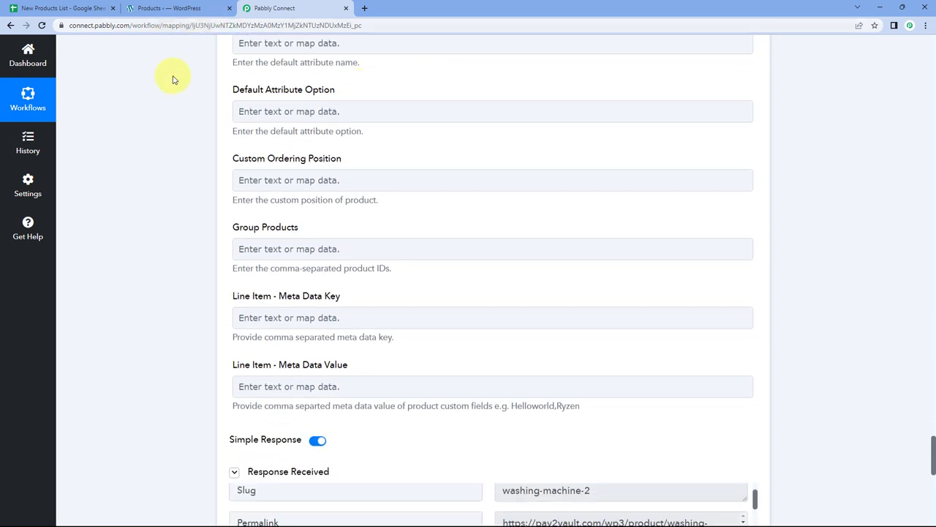
Check the Id, Name and Slug values in the received response, consulting the product rows in the New Products List sheet.
{"action": "left_click", "coordinate": [77, 8]}
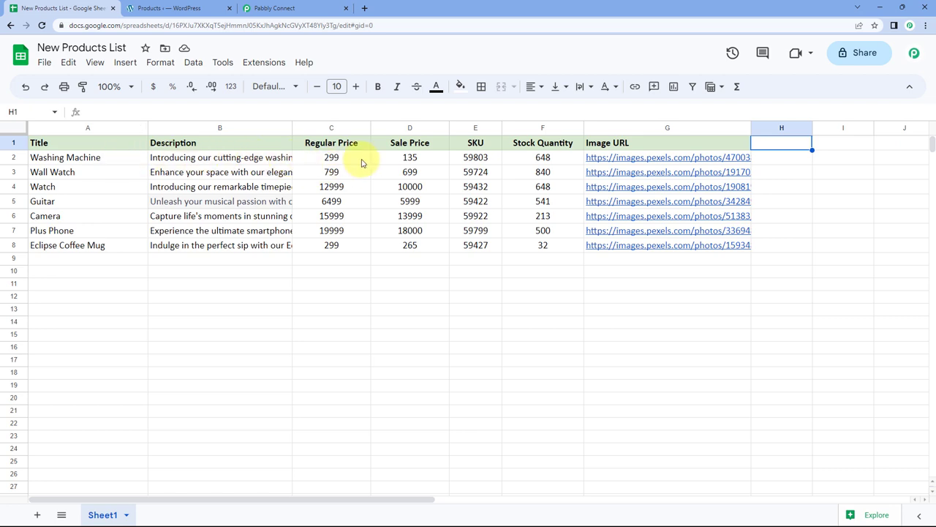
{"action": "left_click", "coordinate": [291, 8]}
{"action": "scroll", "coordinate": [437, 203], "scroll_direction": "down", "scroll_amount": 3}
{"action": "scroll", "coordinate": [193, 210], "scroll_direction": "down", "scroll_amount": 2}
{"action": "scroll", "coordinate": [486, 215], "scroll_direction": "up", "scroll_amount": 3}
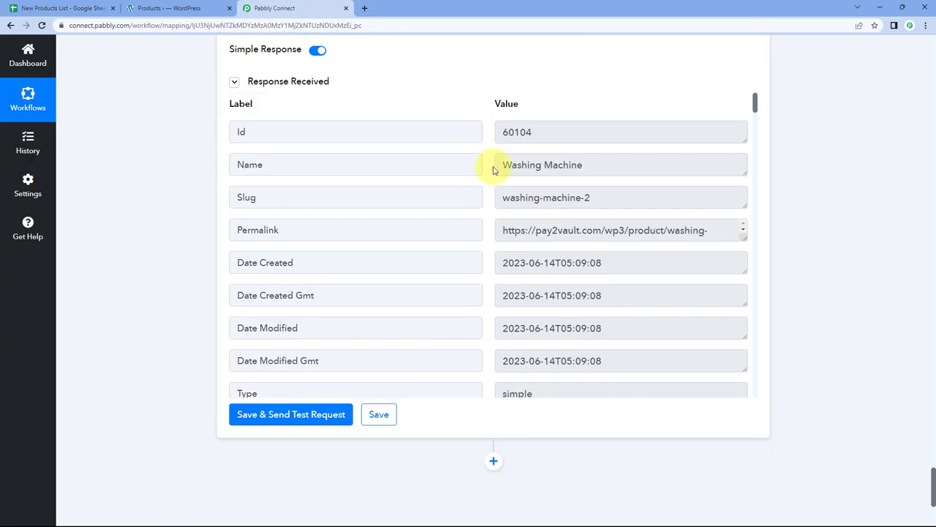
{"action": "scroll", "coordinate": [481, 183], "scroll_direction": "down", "scroll_amount": 3}
{"action": "scroll", "coordinate": [472, 165], "scroll_direction": "up", "scroll_amount": 3}
{"action": "left_click", "coordinate": [565, 134]}
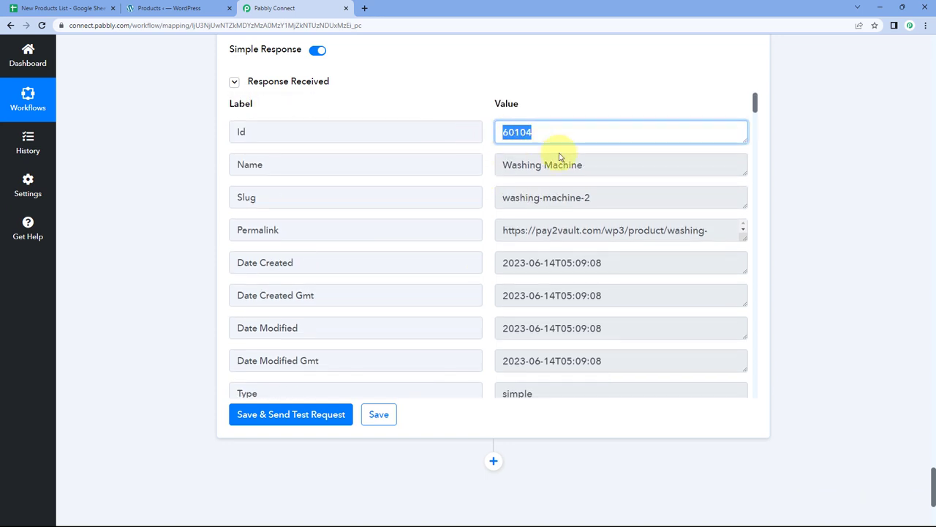
{"action": "left_click_drag", "start_coordinate": [585, 165], "coordinate": [483, 165]}
{"action": "left_click", "coordinate": [481, 183]}
{"action": "left_click_drag", "start_coordinate": [669, 202], "coordinate": [492, 199]}
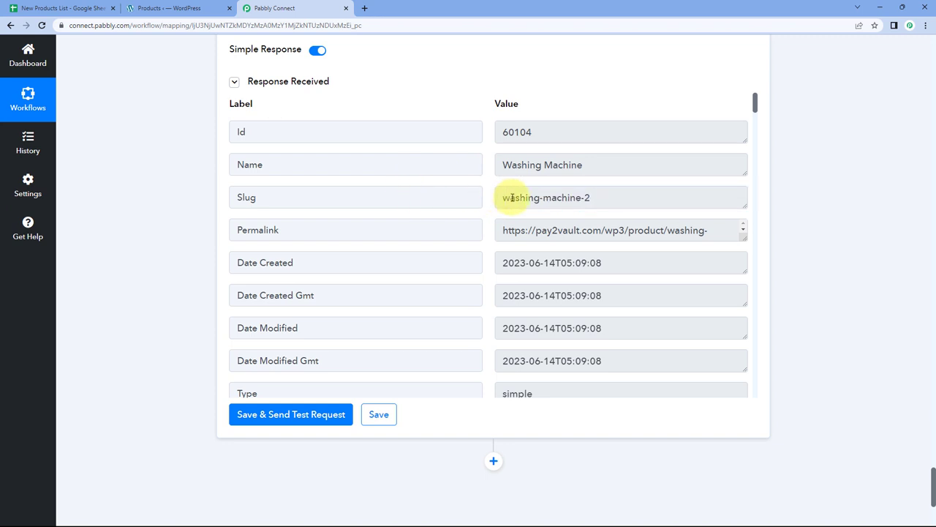
{"action": "left_click_drag", "start_coordinate": [598, 198], "coordinate": [505, 198]}
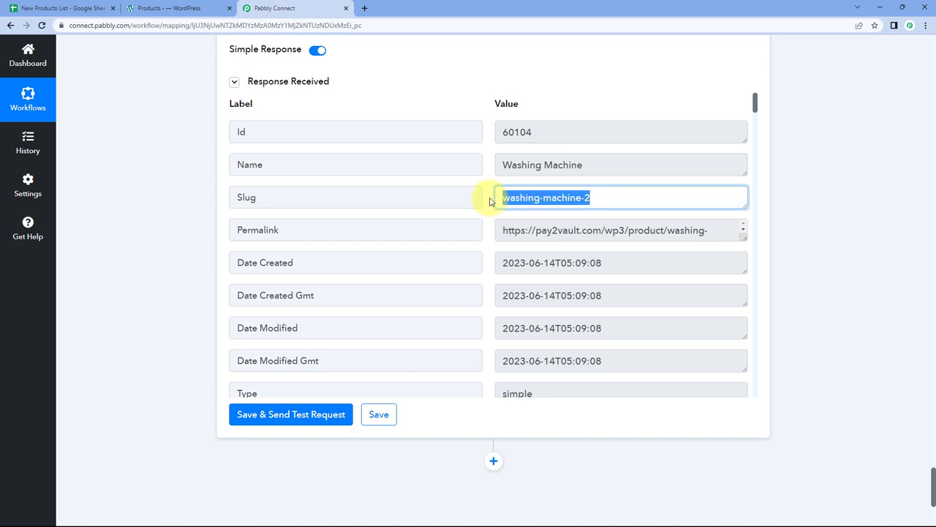
{"action": "left_click", "coordinate": [490, 201]}
Examine the regular price, sale price, sale status and download fields further down the received response.
{"action": "scroll", "coordinate": [485, 201], "scroll_direction": "down", "scroll_amount": 4}
{"action": "scroll", "coordinate": [477, 201], "scroll_direction": "down", "scroll_amount": 3}
{"action": "scroll", "coordinate": [485, 200], "scroll_direction": "up", "scroll_amount": 1}
{"action": "scroll", "coordinate": [509, 189], "scroll_direction": "down", "scroll_amount": 2}
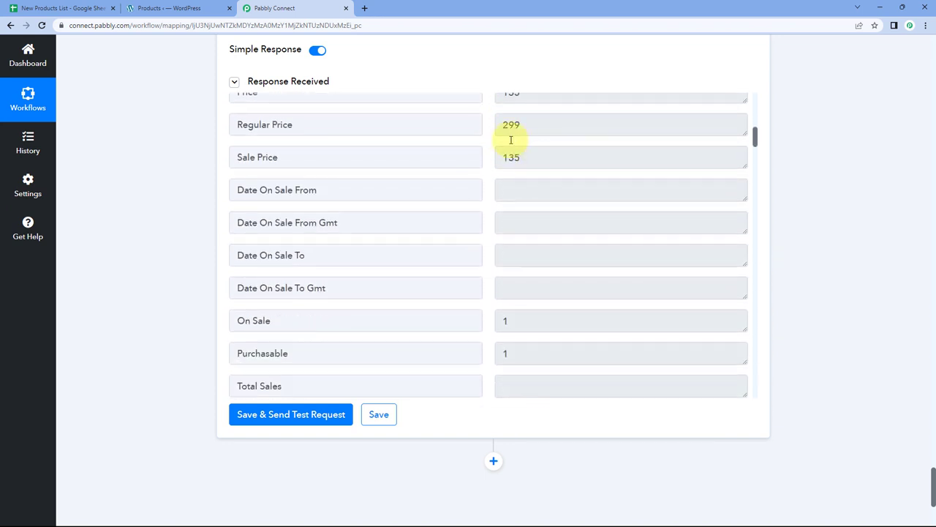
{"action": "scroll", "coordinate": [495, 202], "scroll_direction": "down", "scroll_amount": 2}
{"action": "scroll", "coordinate": [493, 199], "scroll_direction": "up", "scroll_amount": 8}
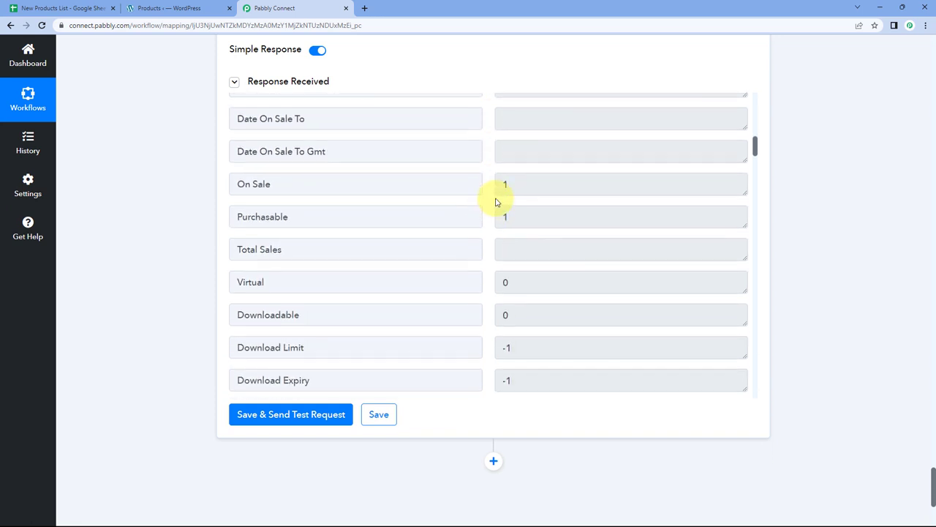
{"action": "scroll", "coordinate": [493, 198], "scroll_direction": "up", "scroll_amount": 4}
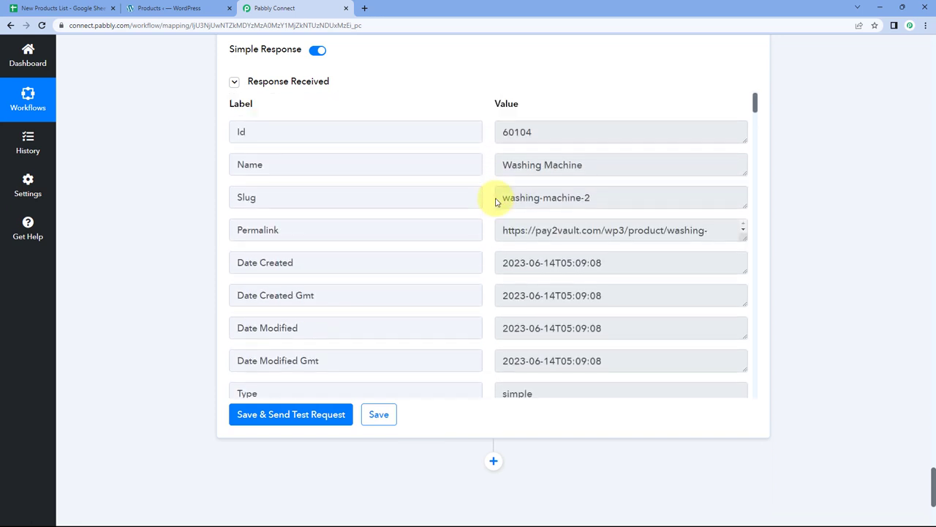
{"action": "scroll", "coordinate": [485, 146], "scroll_direction": "up", "scroll_amount": 1}
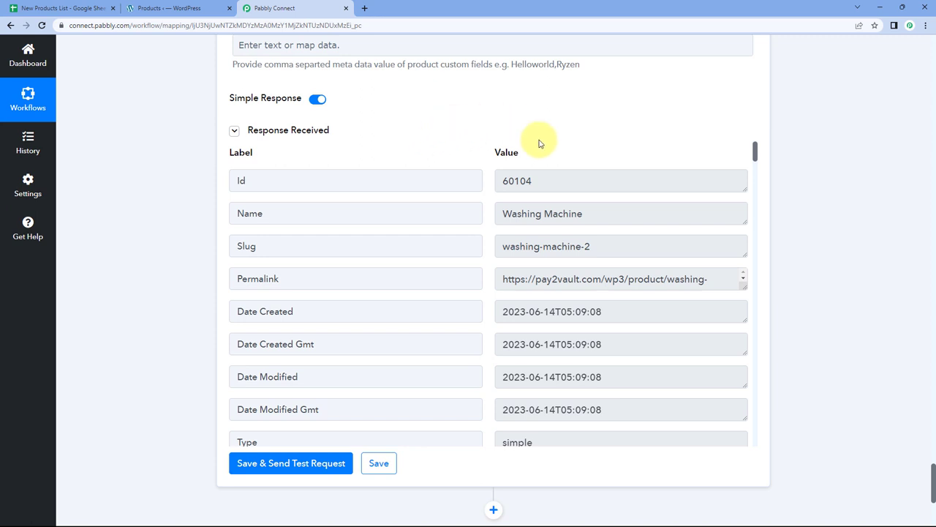
Refresh the WooCommerce products list in WordPress and view the product page of the newest Washing Machine entry.
{"action": "left_click", "coordinate": [178, 8]}
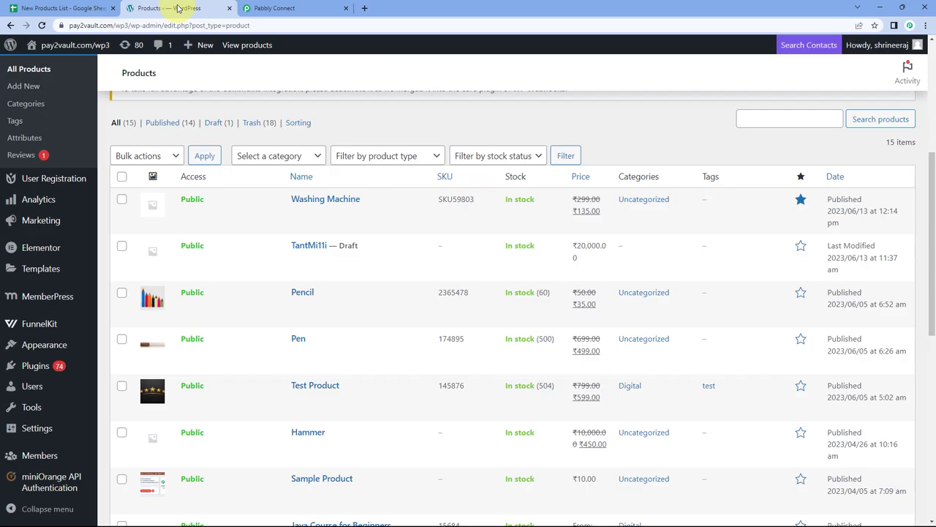
{"action": "left_click", "coordinate": [43, 26]}
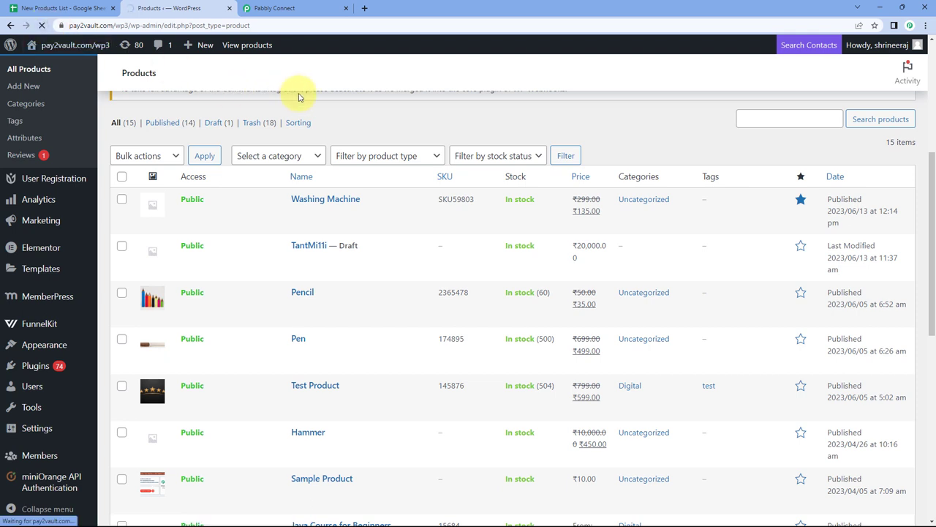
{"action": "scroll", "coordinate": [299, 97], "scroll_direction": "down", "scroll_amount": 3}
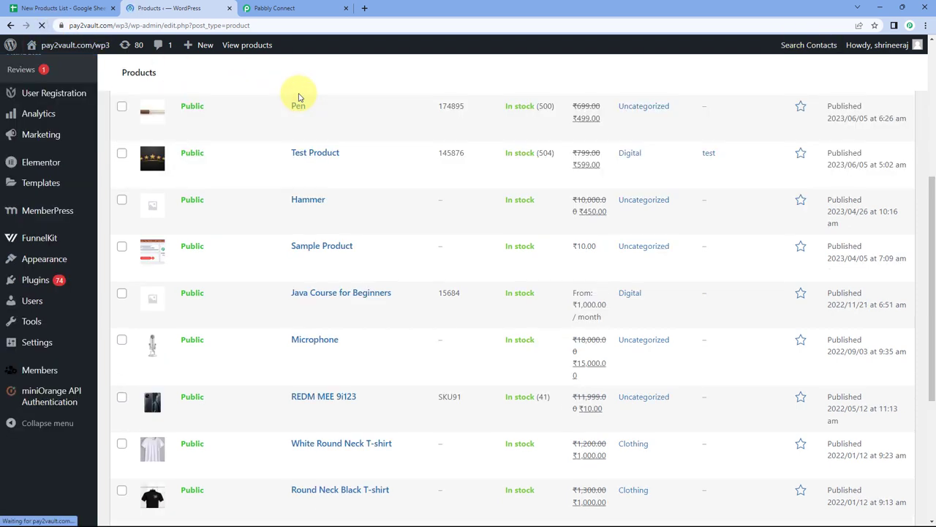
{"action": "scroll", "coordinate": [308, 132], "scroll_direction": "up", "scroll_amount": 5}
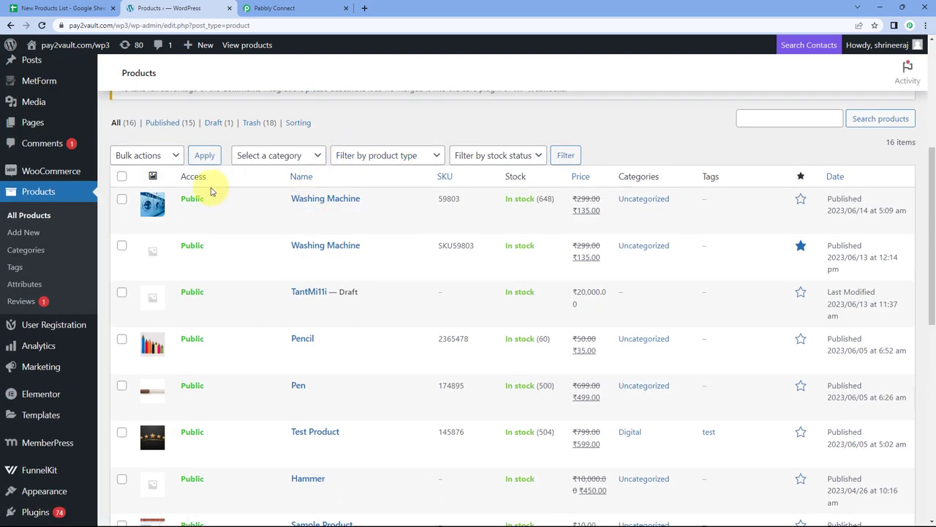
{"action": "left_click", "coordinate": [299, 221]}
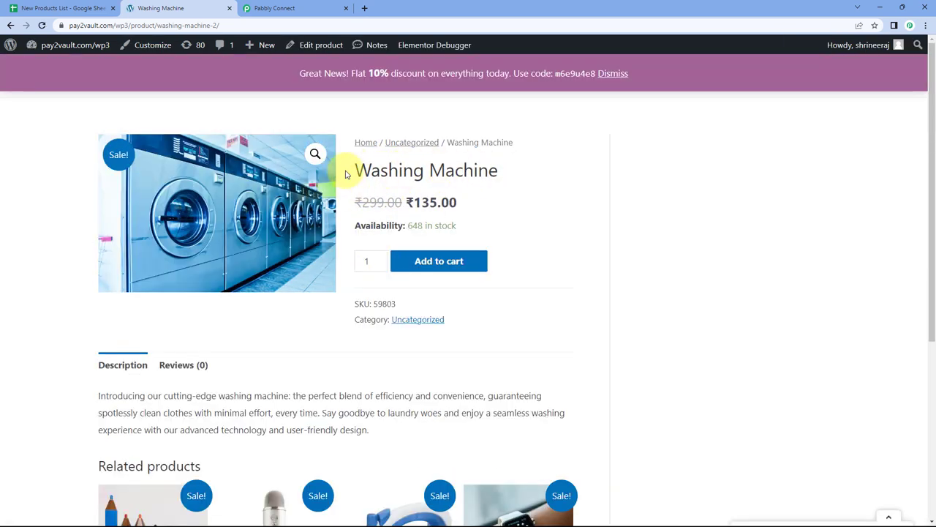
Compare the Washing Machine page's name, regular price and sale price with its row in the New Products List sheet.
{"action": "left_click", "coordinate": [90, 8]}
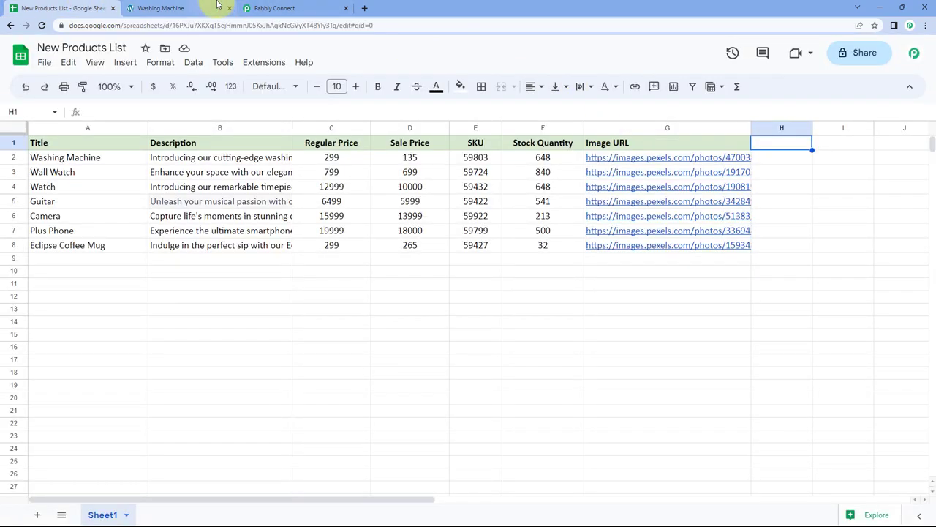
{"action": "left_click", "coordinate": [169, 8]}
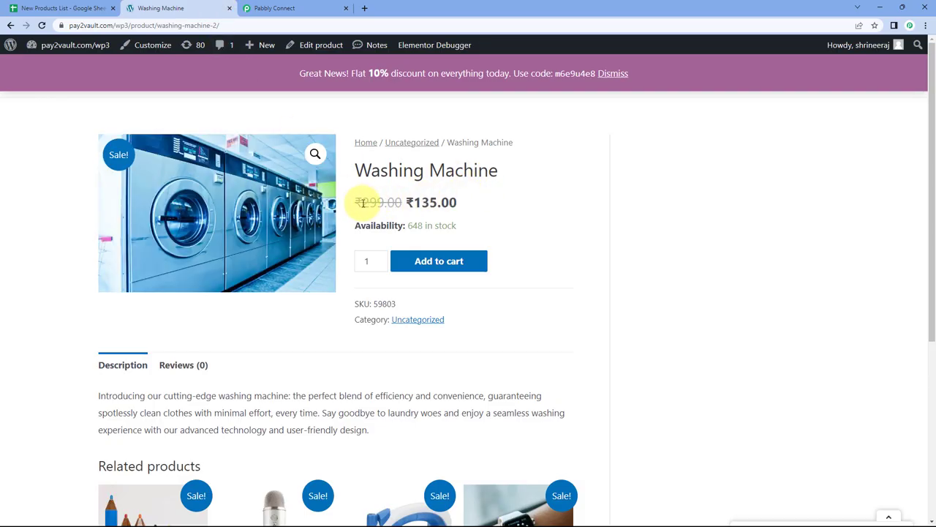
{"action": "left_click_drag", "start_coordinate": [455, 203], "coordinate": [412, 203]}
{"action": "left_click", "coordinate": [487, 202]}
Check the Washing Machine's stock availability against the sheet's Stock Quantity, and look over its product description.
{"action": "left_click_drag", "start_coordinate": [469, 229], "coordinate": [419, 226]}
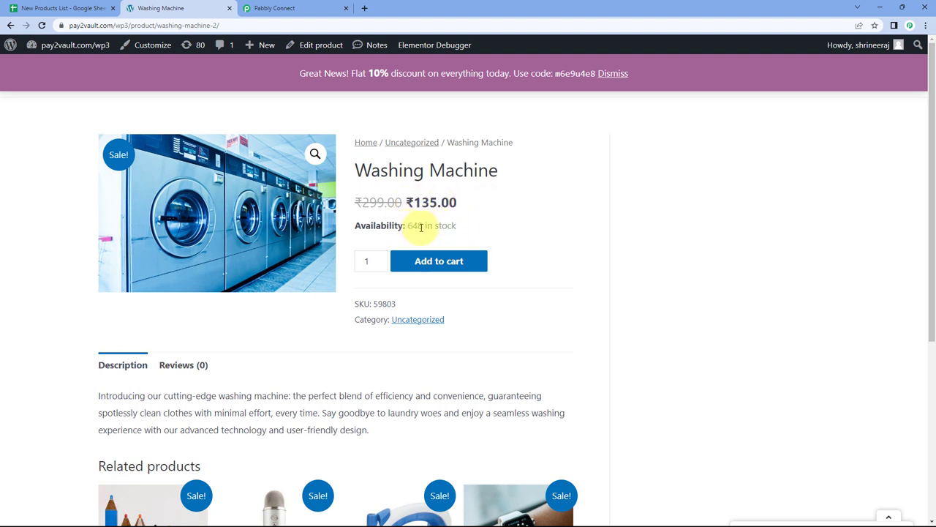
{"action": "key", "text": "ctrl+shift+Tab"}
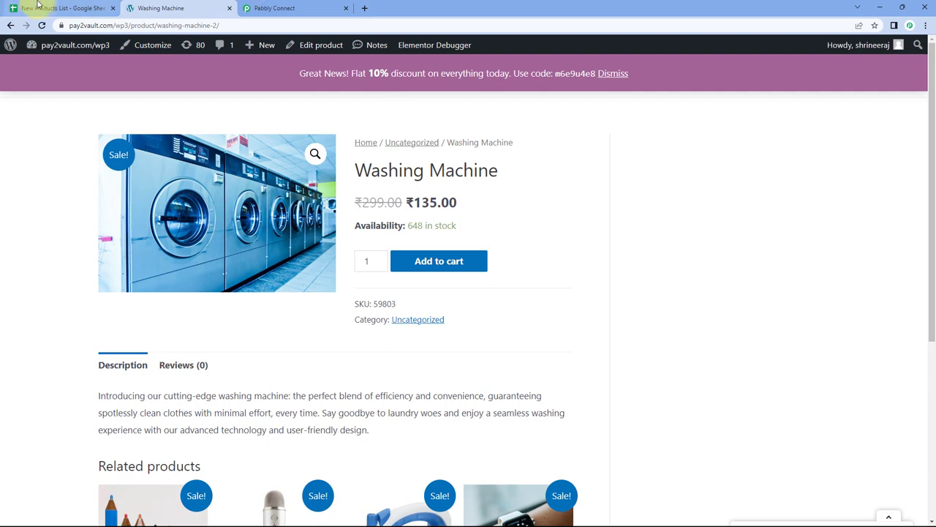
{"action": "left_click", "coordinate": [528, 160]}
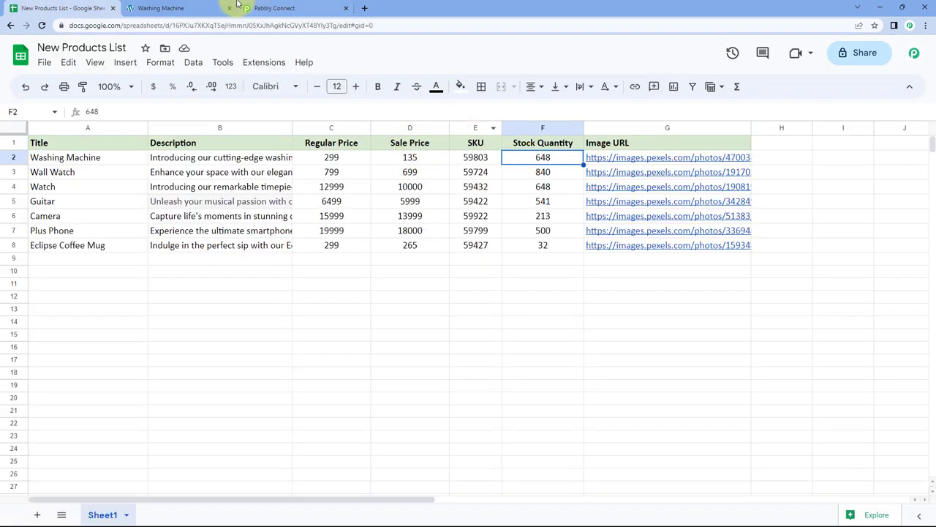
{"action": "left_click", "coordinate": [183, 8]}
{"action": "scroll", "coordinate": [265, 204], "scroll_direction": "down", "scroll_amount": 2}
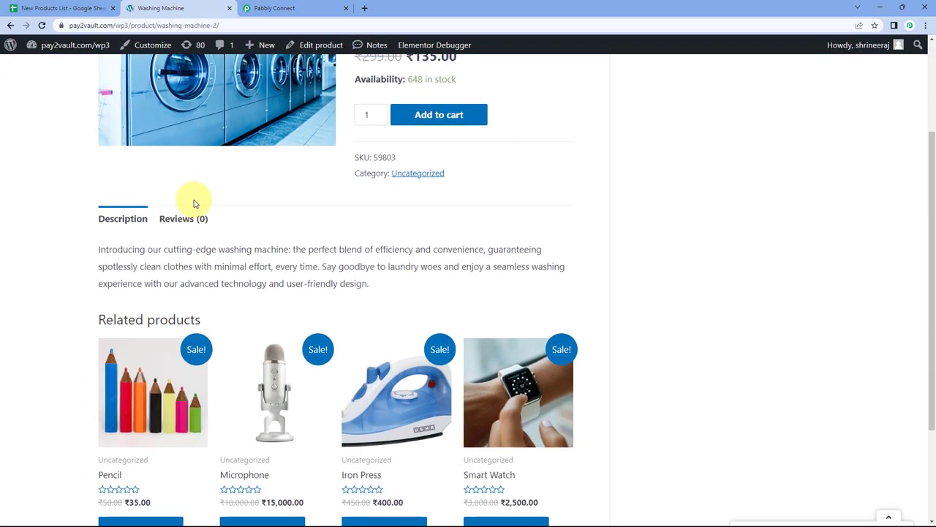
{"action": "scroll", "coordinate": [554, 199], "scroll_direction": "down", "scroll_amount": 1}
{"action": "scroll", "coordinate": [562, 204], "scroll_direction": "up", "scroll_amount": 3}
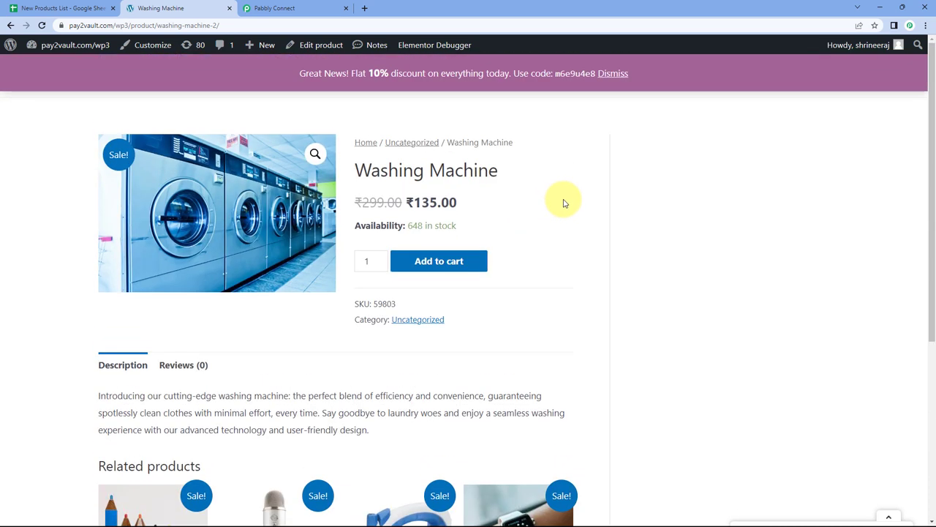
Return to the Pabbly Connect workflow and collapse the WooCommerce action and Google Sheets trigger steps.
{"action": "left_click", "coordinate": [321, 8]}
{"action": "scroll", "coordinate": [756, 168], "scroll_direction": "up", "scroll_amount": 6}
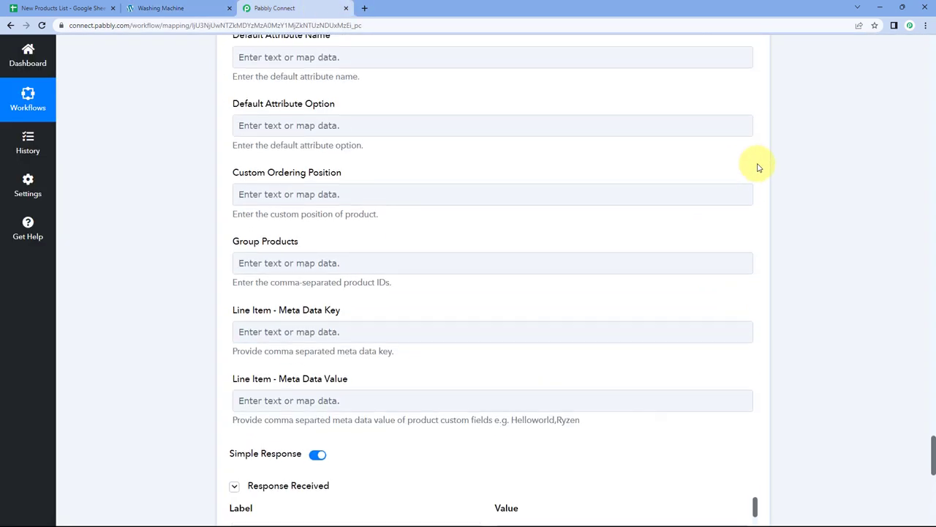
{"action": "scroll", "coordinate": [757, 167], "scroll_direction": "up", "scroll_amount": 12}
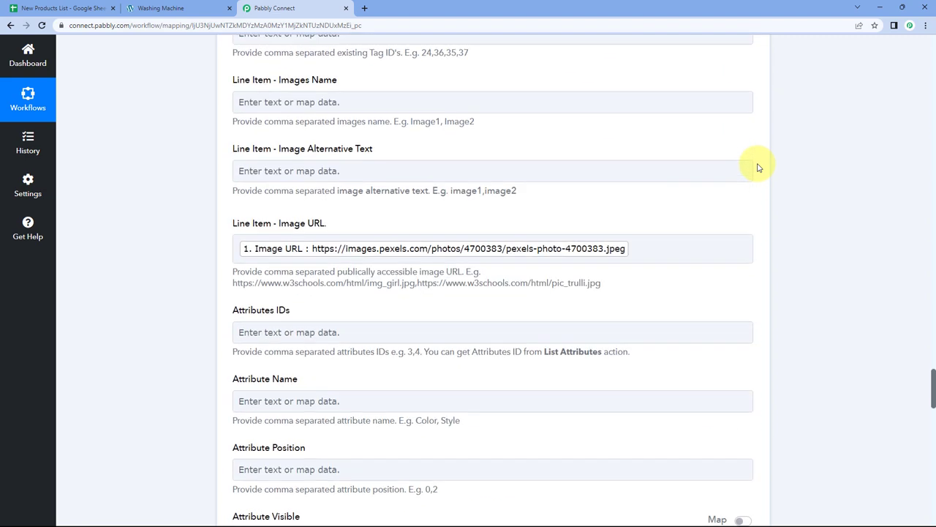
{"action": "scroll", "coordinate": [757, 168], "scroll_direction": "up", "scroll_amount": 10}
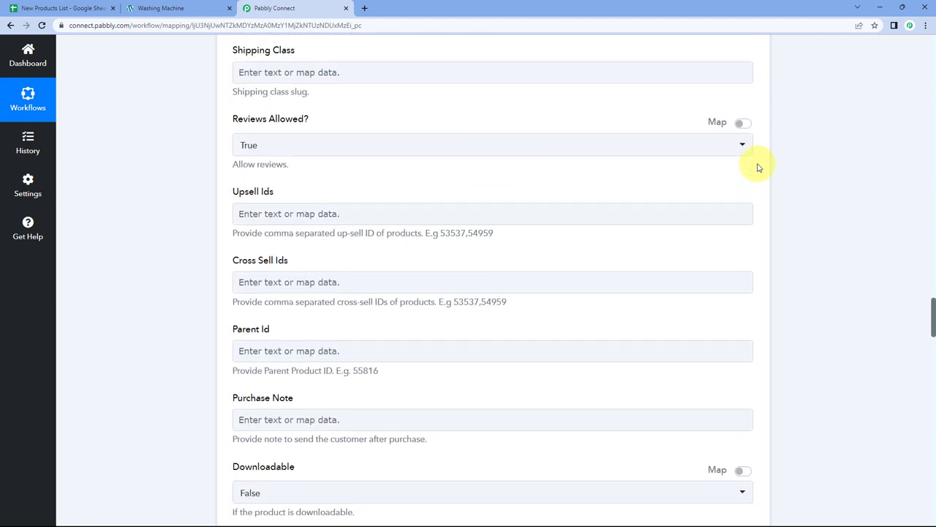
{"action": "scroll", "coordinate": [758, 167], "scroll_direction": "up", "scroll_amount": 13}
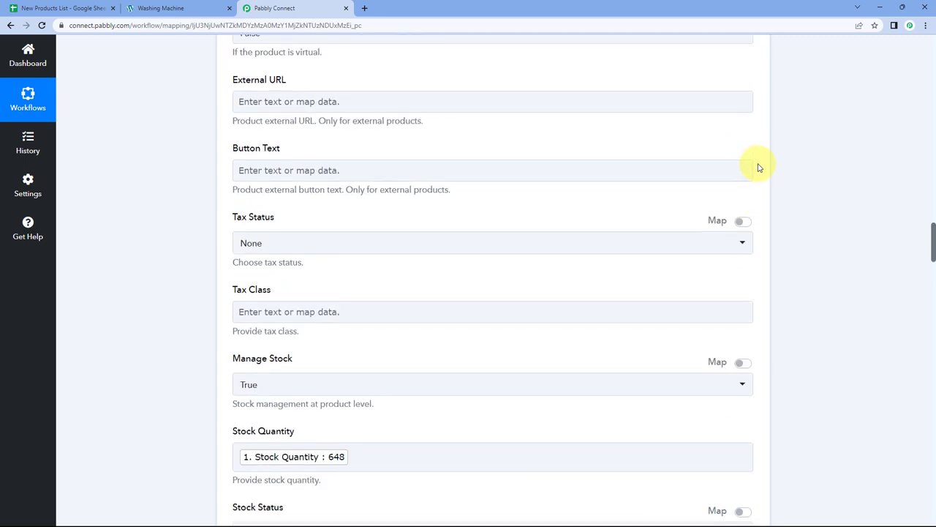
{"action": "scroll", "coordinate": [758, 168], "scroll_direction": "up", "scroll_amount": 14}
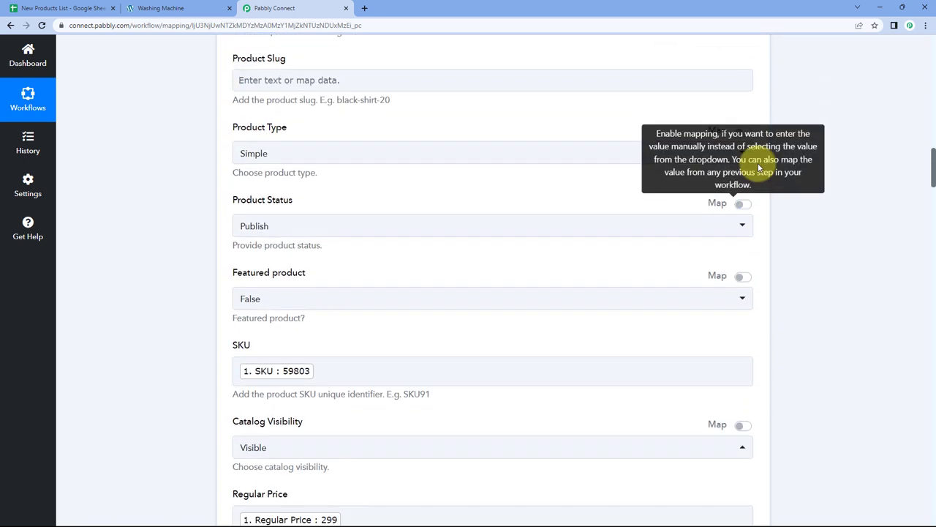
{"action": "scroll", "coordinate": [839, 238], "scroll_direction": "up", "scroll_amount": 12}
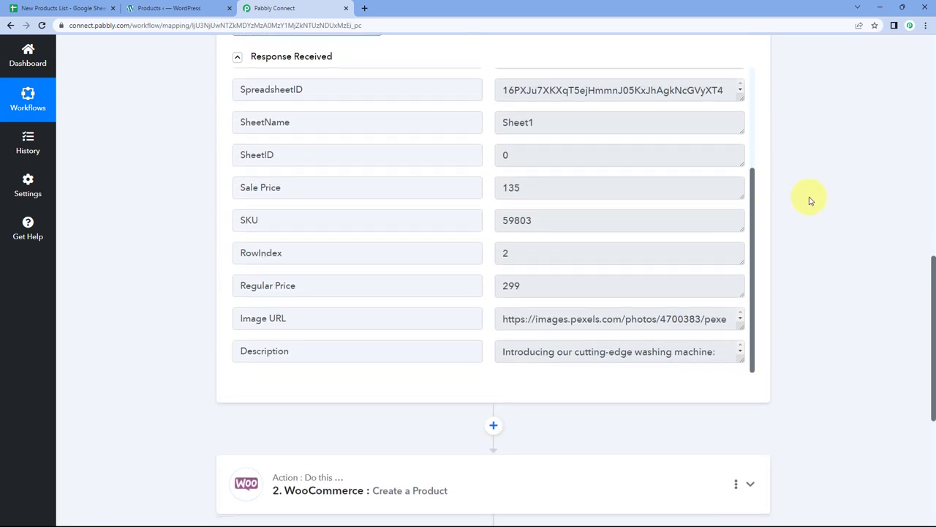
{"action": "scroll", "coordinate": [810, 201], "scroll_direction": "up", "scroll_amount": 8}
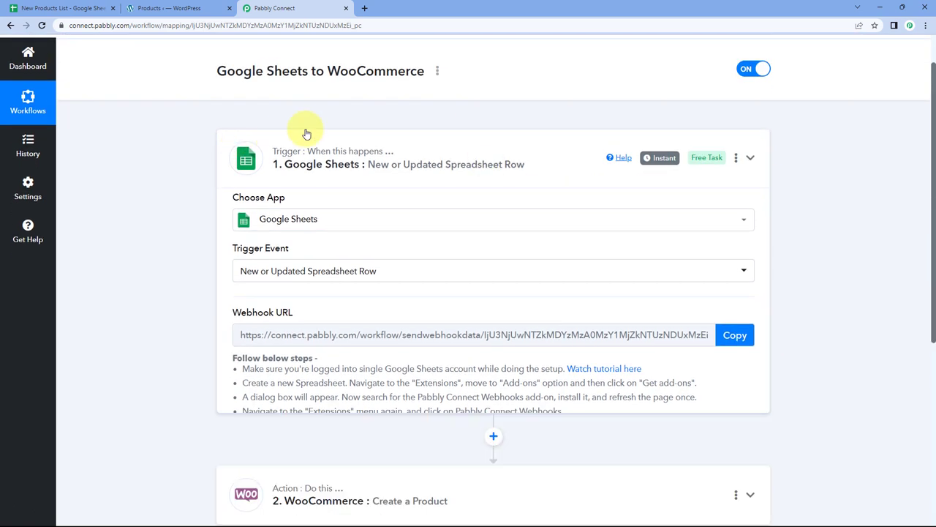
{"action": "left_click", "coordinate": [282, 155]}
{"action": "scroll", "coordinate": [481, 124], "scroll_direction": "up", "scroll_amount": 1}
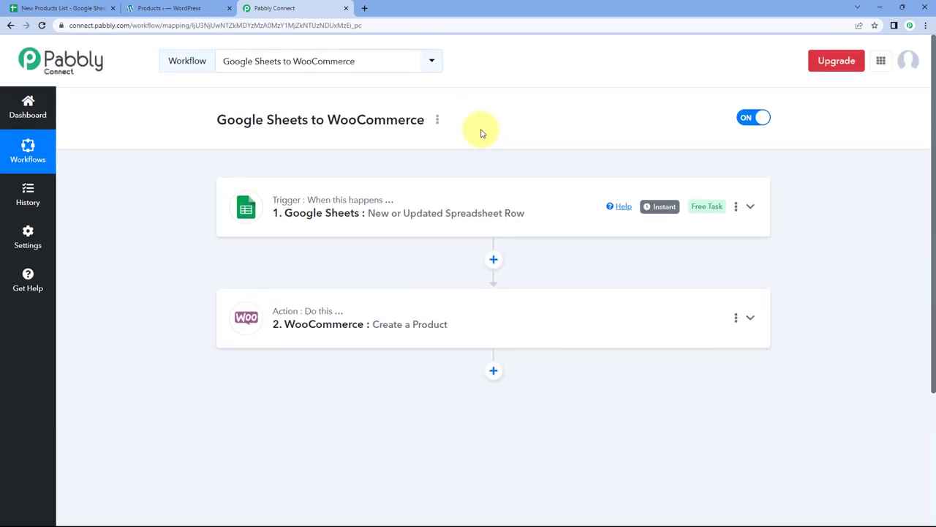
Delete the already imported Washing Machine row from the New Products List sheet.
{"action": "left_click", "coordinate": [88, 8]}
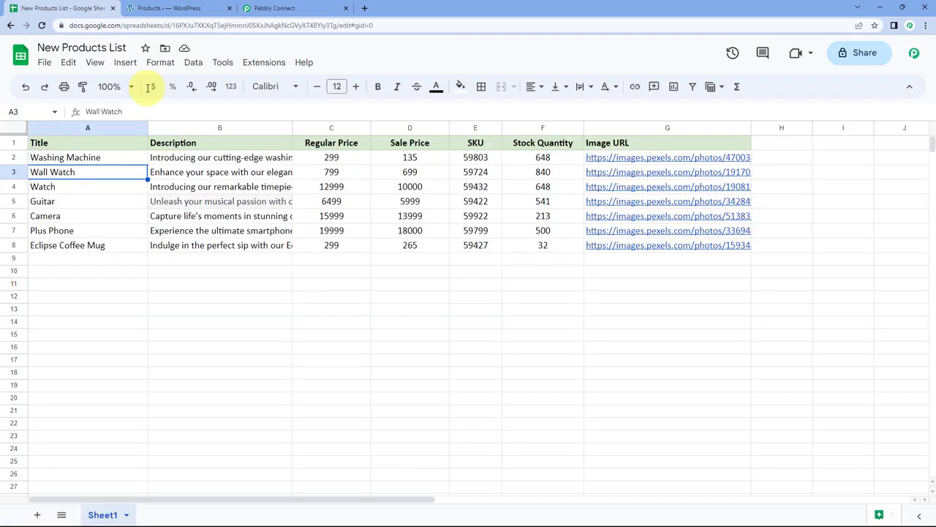
{"action": "left_click", "coordinate": [105, 161]}
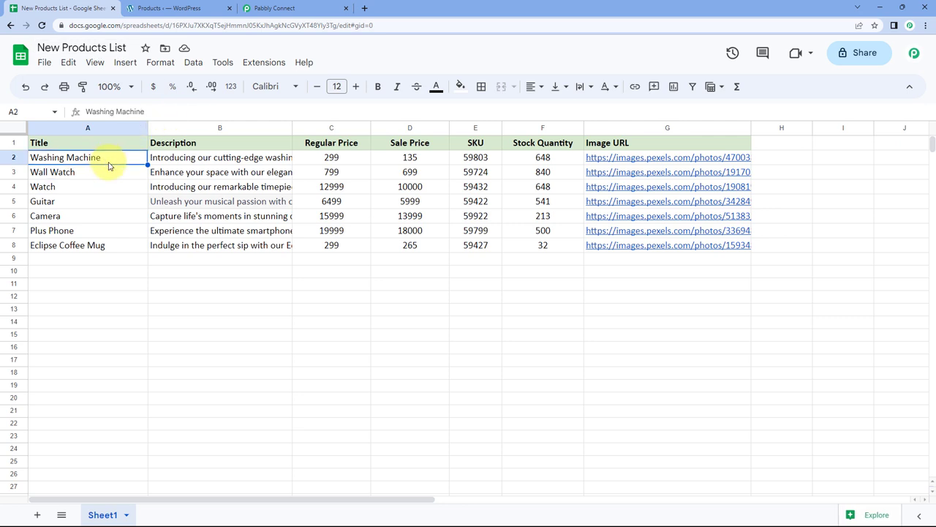
{"action": "left_click", "coordinate": [279, 6]}
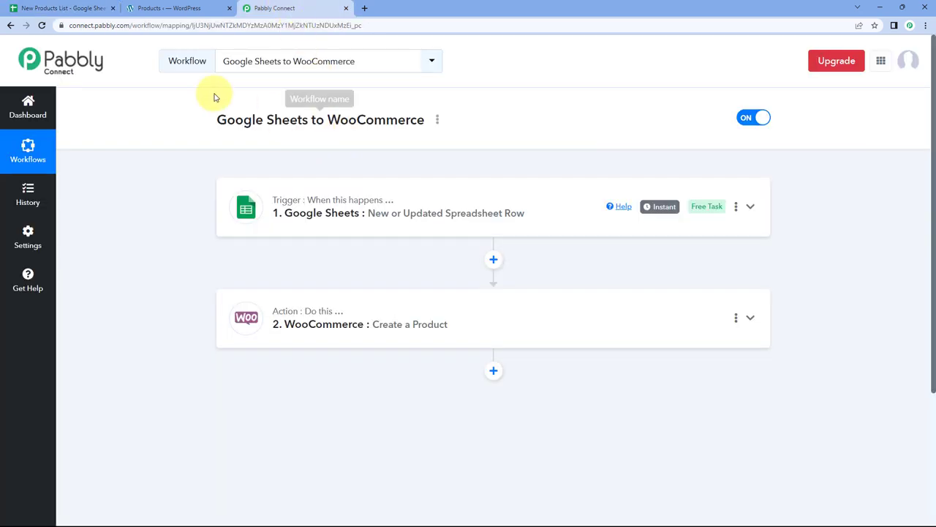
{"action": "left_click", "coordinate": [94, 8]}
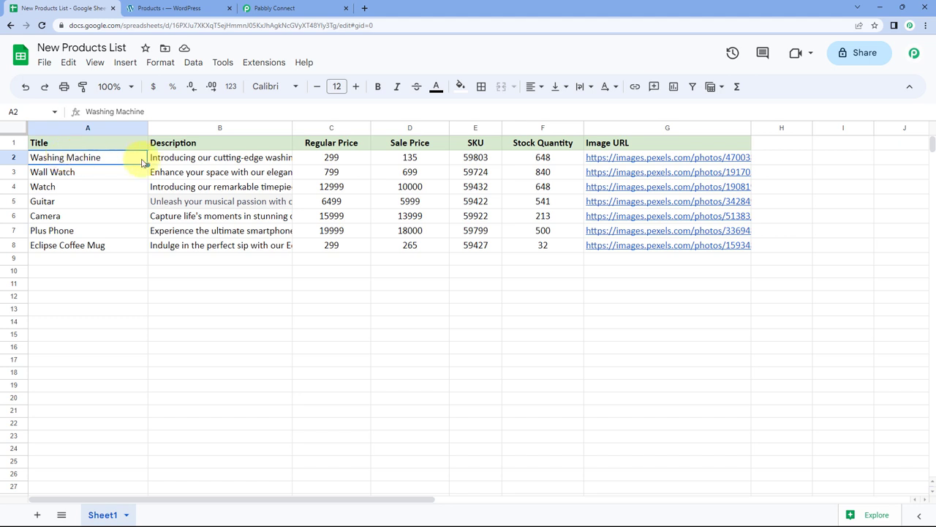
{"action": "left_click_drag", "start_coordinate": [123, 161], "coordinate": [625, 159]}
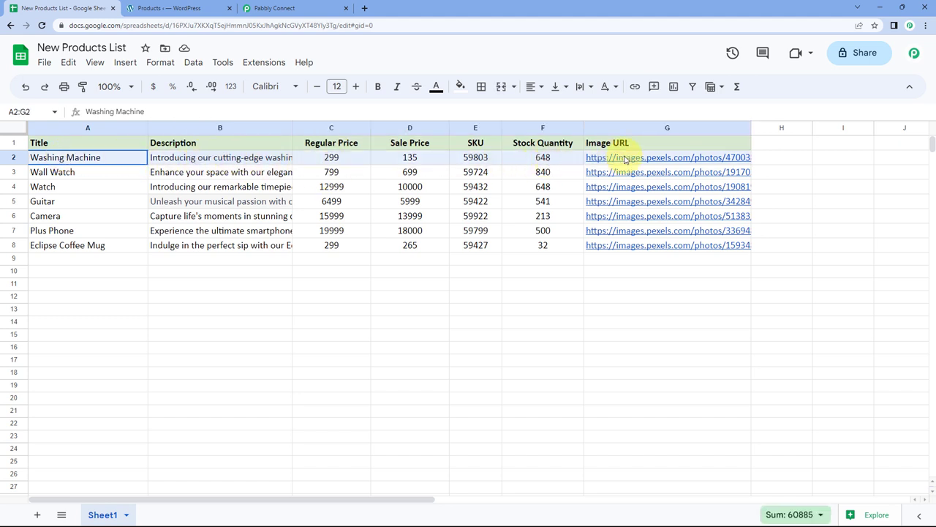
{"action": "left_click", "coordinate": [15, 157]}
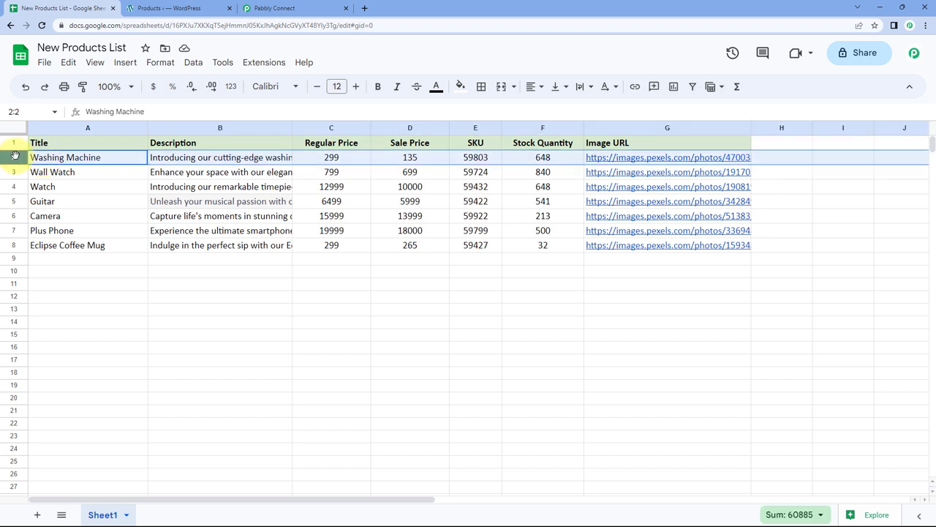
{"action": "right_click", "coordinate": [15, 157]}
{"action": "left_click", "coordinate": [67, 296]}
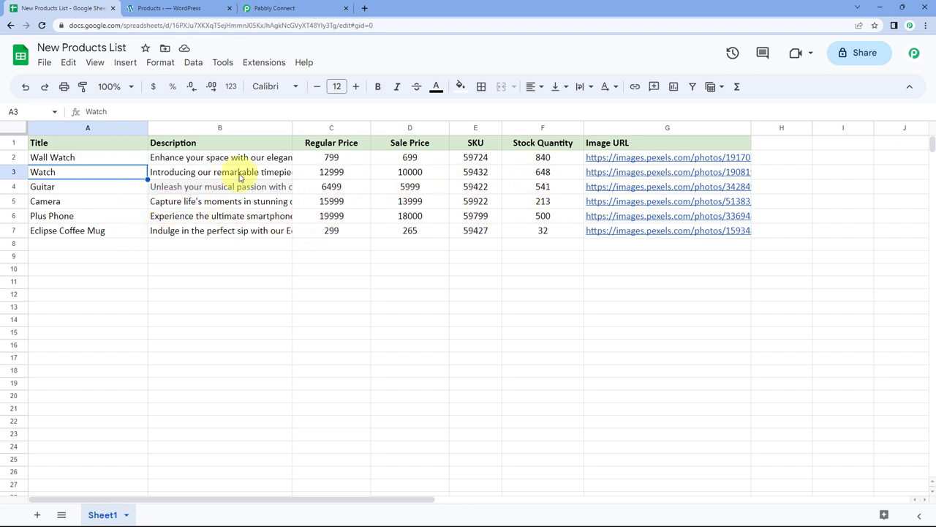
Send all remaining product rows of the sheet to the workflow with the Pabbly Connect Webhooks Send All Data command.
{"action": "left_click", "coordinate": [321, 8]}
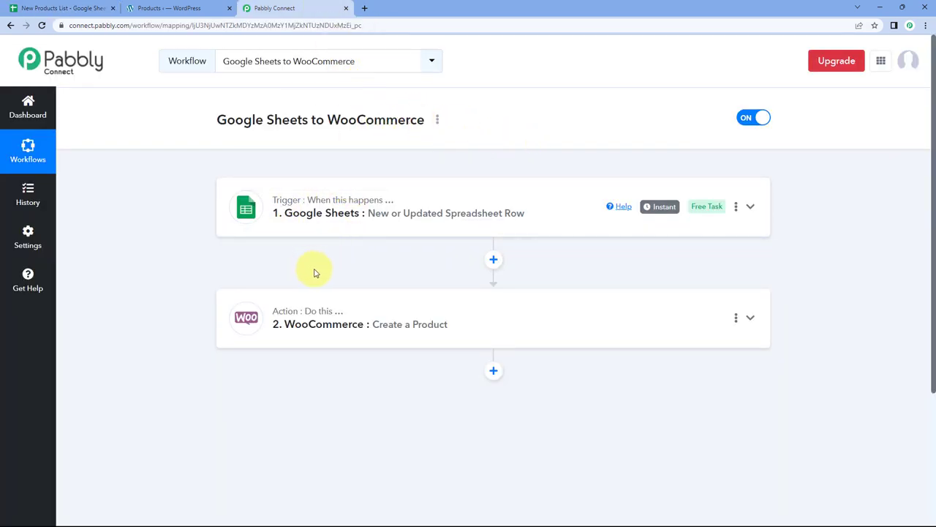
{"action": "left_click", "coordinate": [76, 7]}
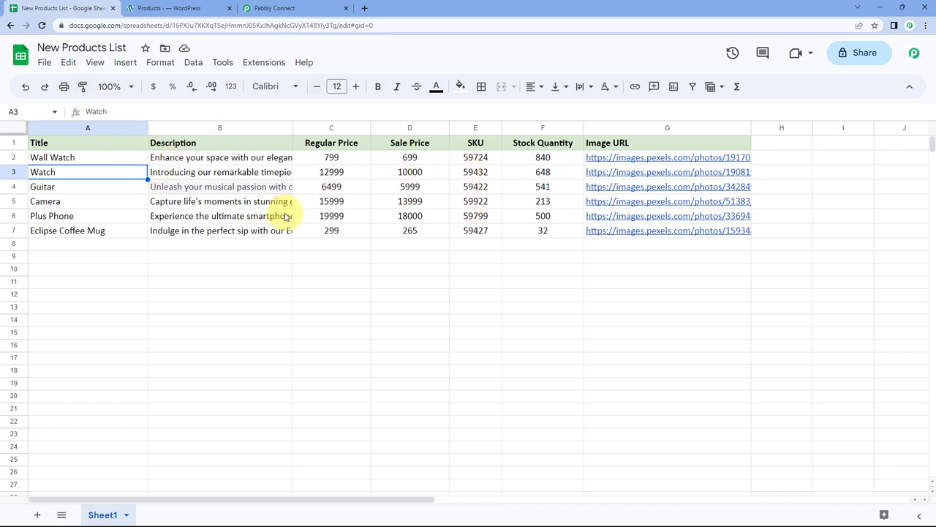
{"action": "left_click", "coordinate": [271, 66]}
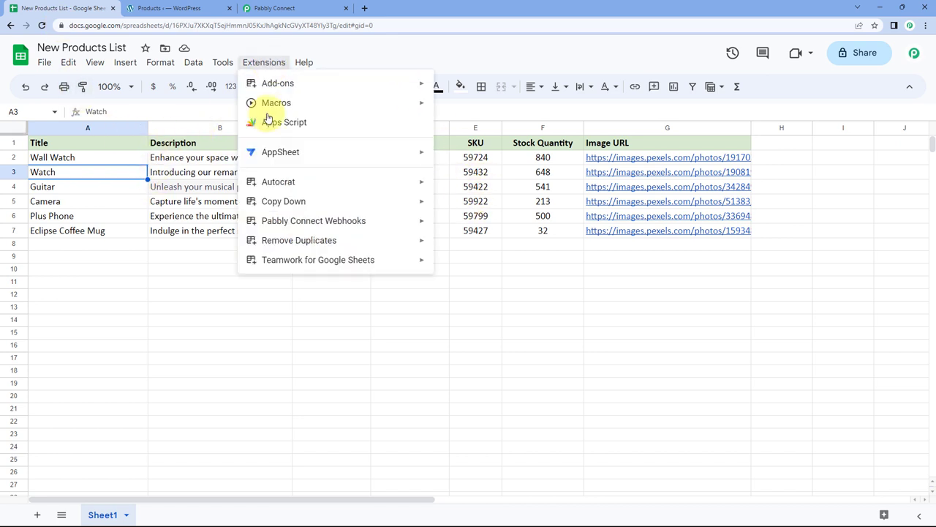
{"action": "mouse_move", "coordinate": [299, 222]}
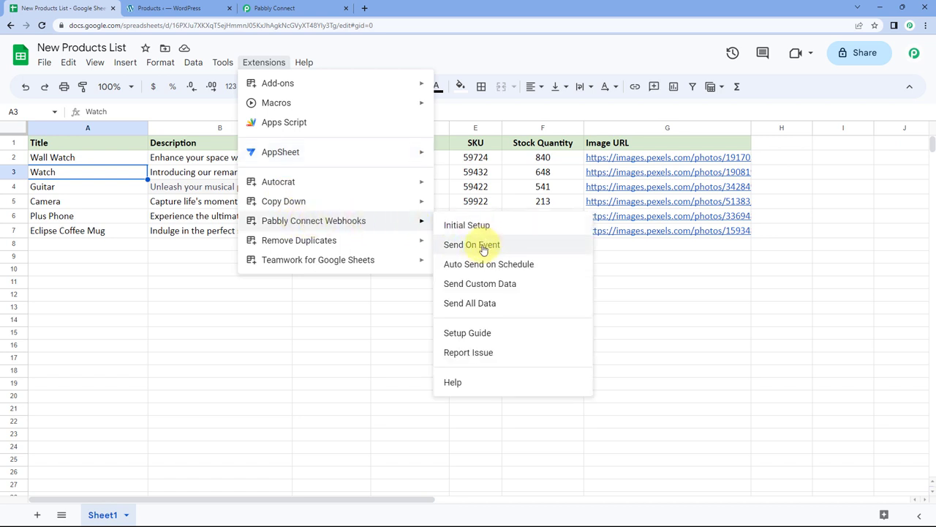
{"action": "left_click", "coordinate": [470, 304]}
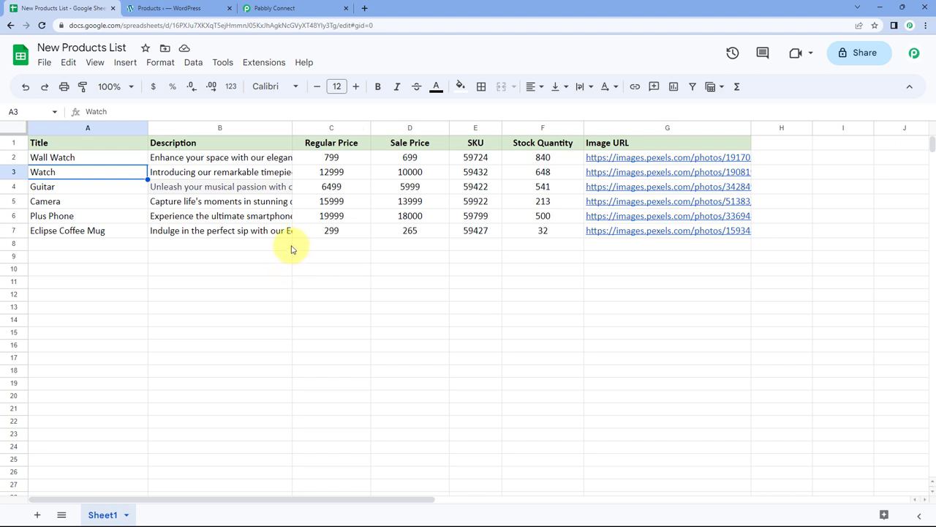
Open the Google Sheets to WooCommerce workflow's task history from Pabbly Connect in a new browser tab.
{"action": "left_click", "coordinate": [305, 8]}
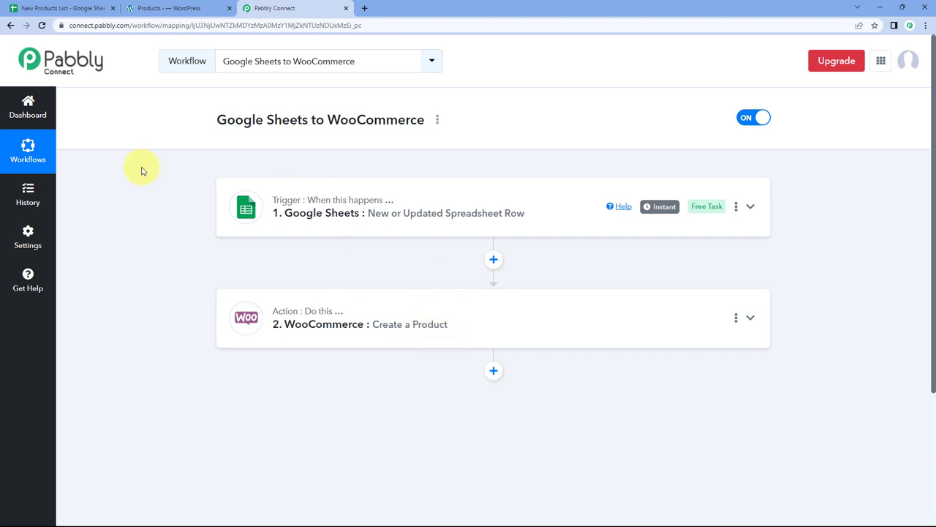
{"action": "right_click", "coordinate": [40, 193]}
{"action": "left_click", "coordinate": [69, 201]}
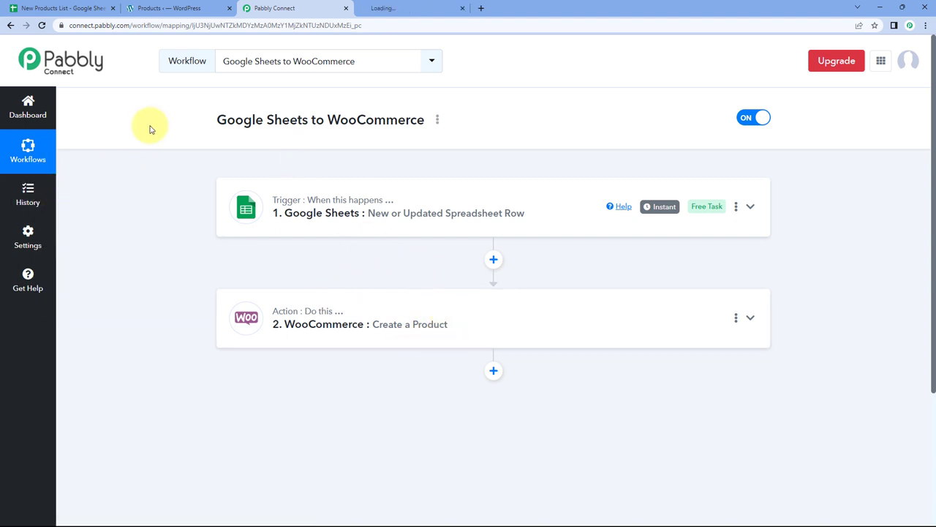
{"action": "left_click", "coordinate": [412, 9]}
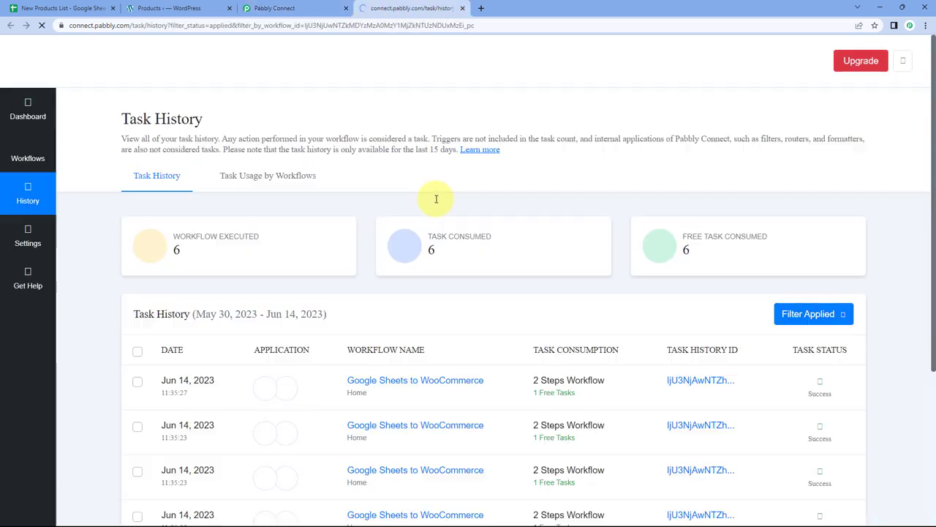
Compare the workflow's task history entries and their statuses with the product rows in the New Products List sheet.
{"action": "scroll", "coordinate": [585, 231], "scroll_direction": "down", "scroll_amount": 3}
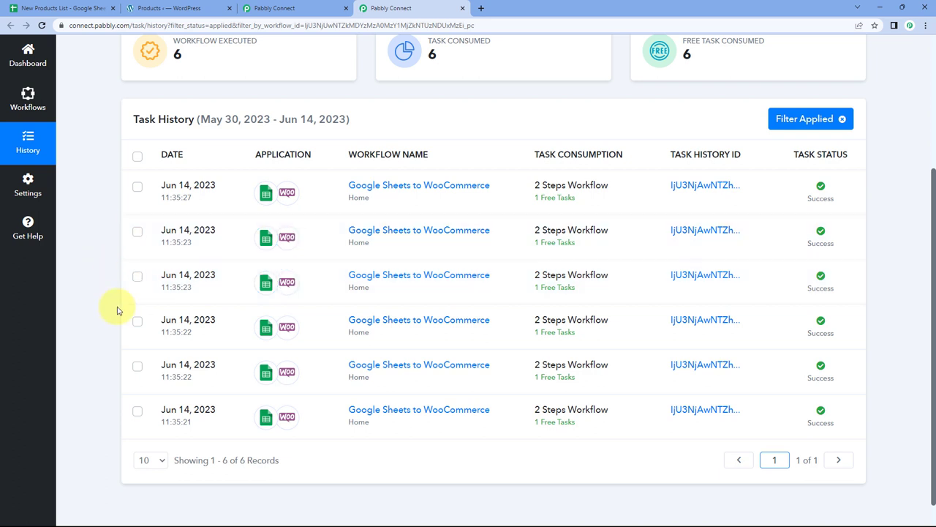
{"action": "left_click", "coordinate": [64, 8]}
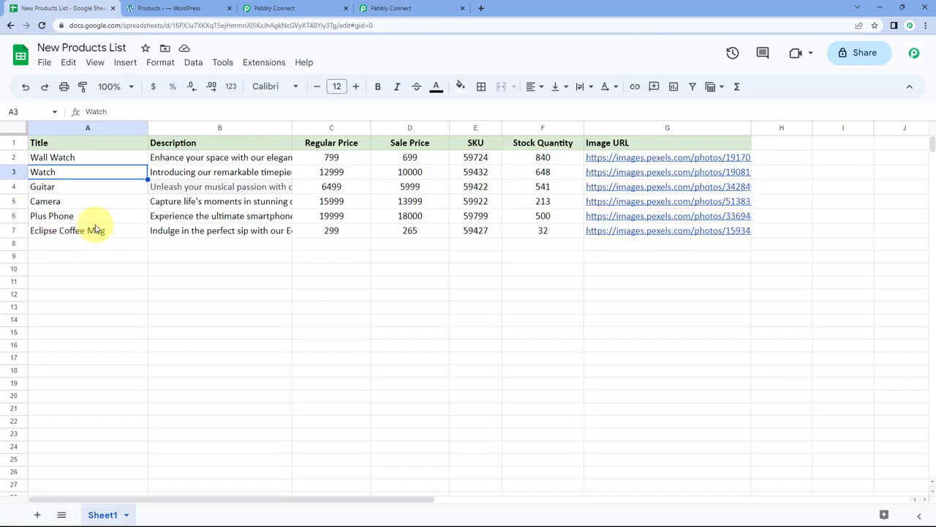
{"action": "left_click_drag", "start_coordinate": [92, 160], "coordinate": [134, 226]}
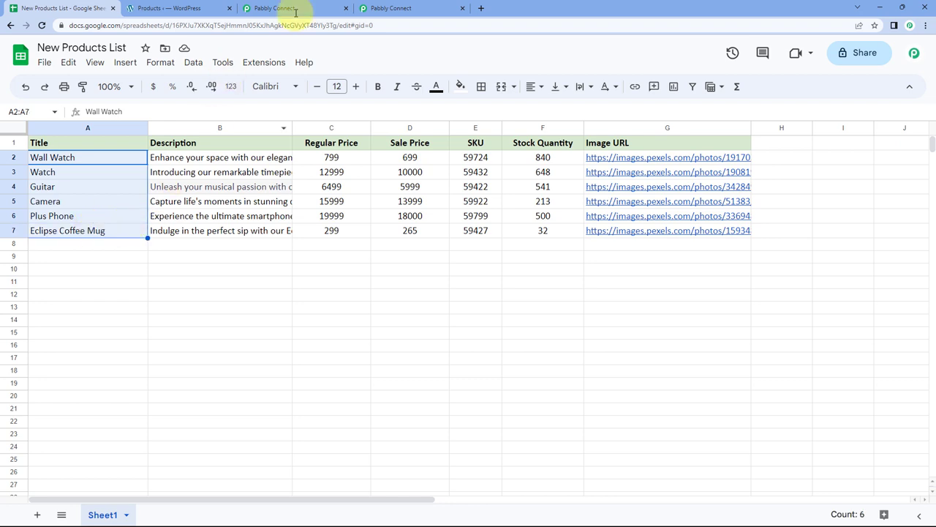
{"action": "left_click", "coordinate": [391, 8]}
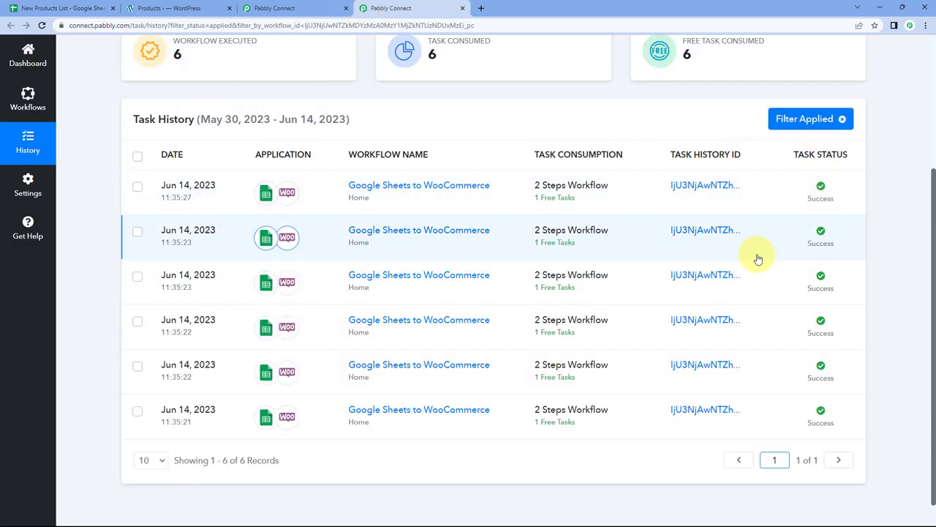
{"action": "scroll", "coordinate": [638, 222], "scroll_direction": "up", "scroll_amount": 3}
Reload the WordPress Products page and check its newest products against the titles in the New Products List sheet.
{"action": "left_click", "coordinate": [317, 6]}
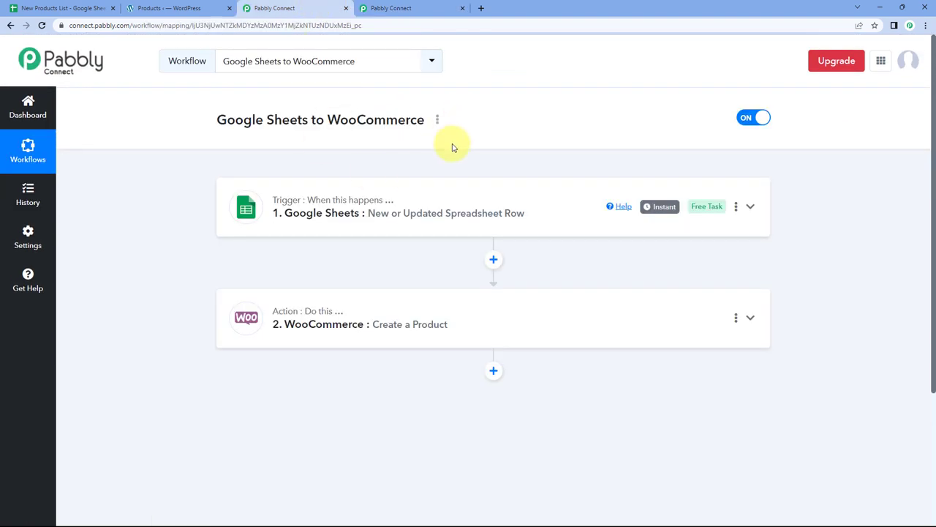
{"action": "left_click", "coordinate": [167, 8]}
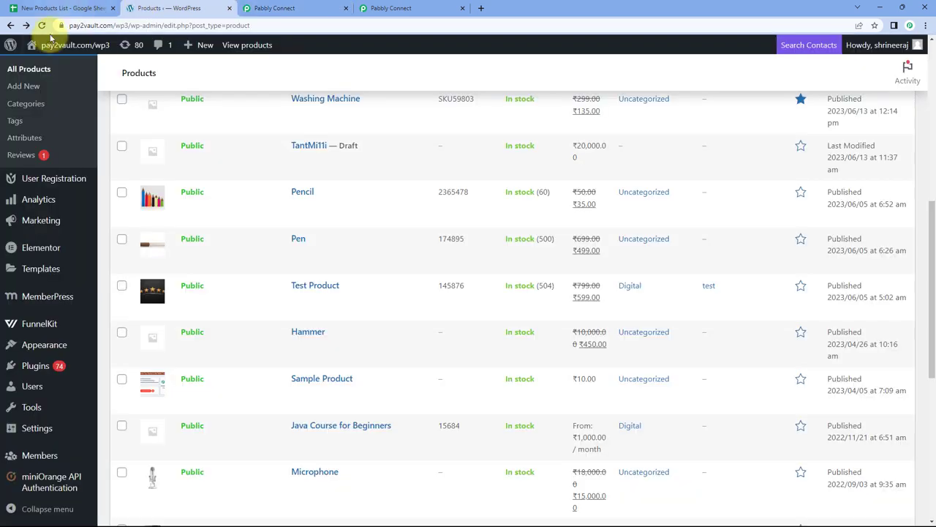
{"action": "left_click", "coordinate": [42, 25]}
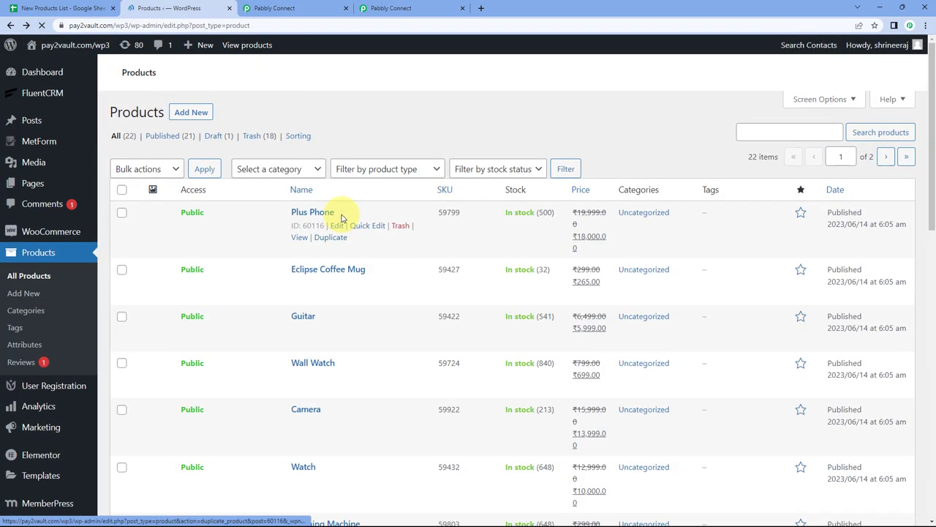
{"action": "scroll", "coordinate": [351, 229], "scroll_direction": "down", "scroll_amount": 3}
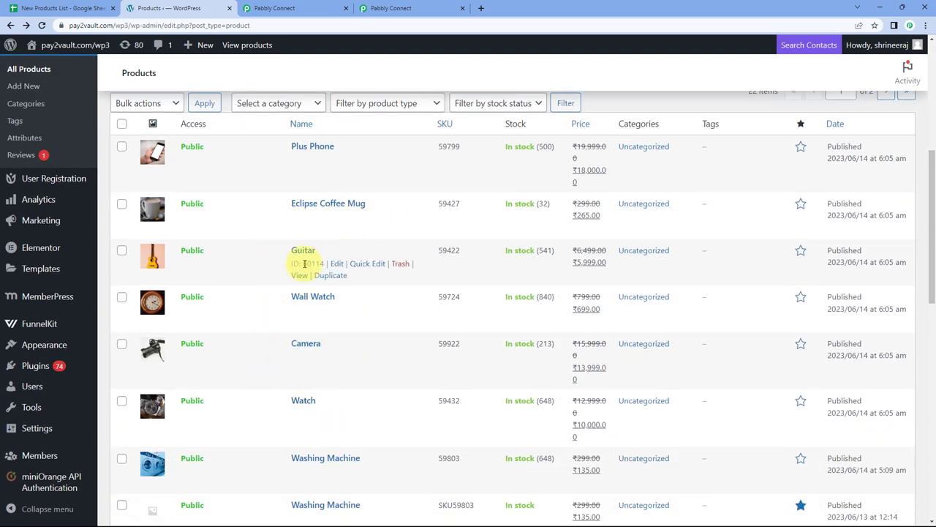
{"action": "left_click", "coordinate": [73, 8]}
{"action": "left_click", "coordinate": [70, 169]}
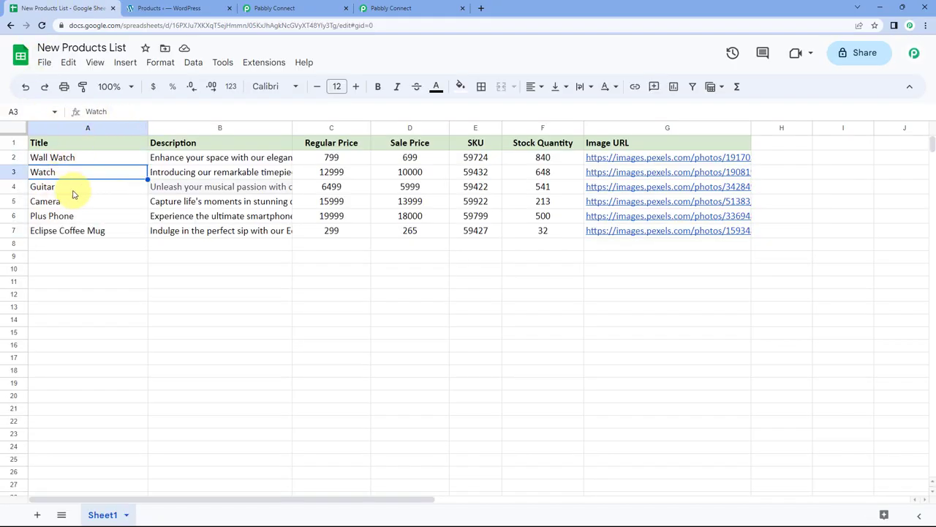
{"action": "left_click", "coordinate": [165, 8]}
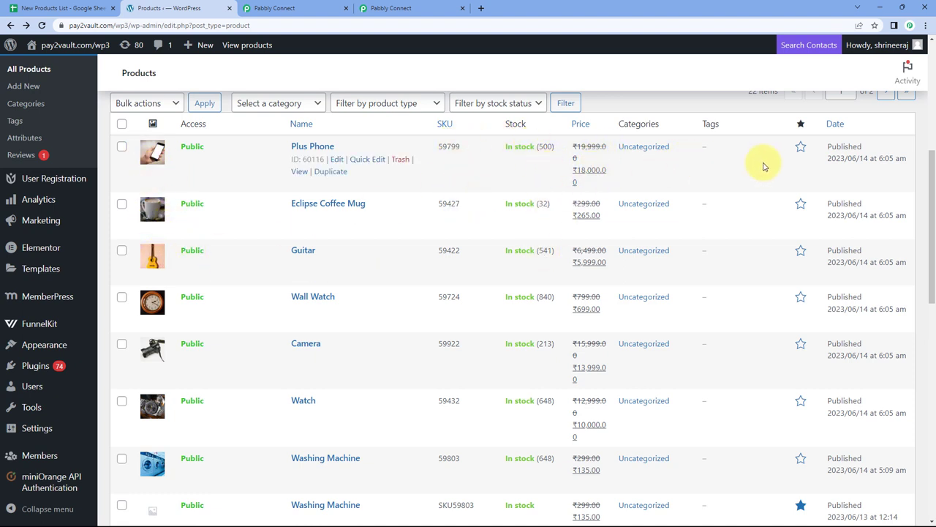
Return to the Google Sheets to WooCommerce workflow and close the browser tab with the task history.
{"action": "left_click", "coordinate": [272, 8]}
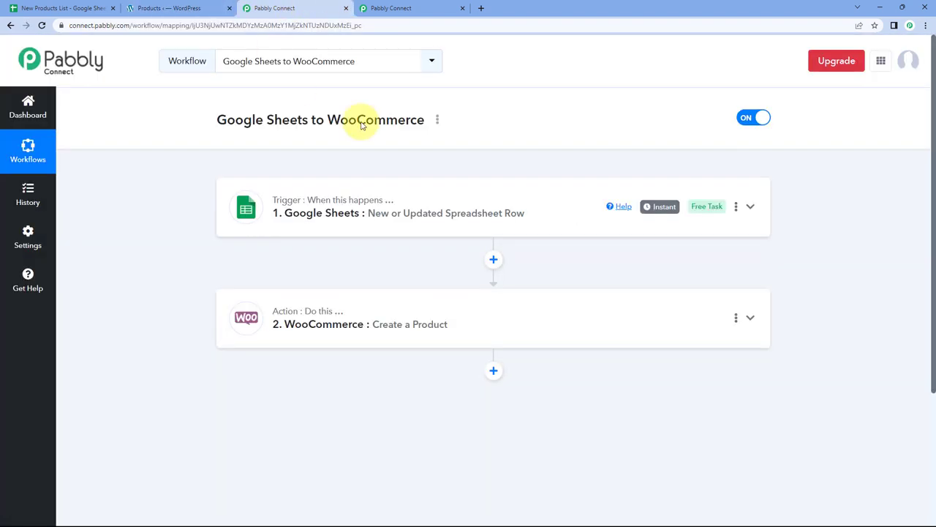
{"action": "left_click", "coordinate": [452, 12]}
{"action": "left_click", "coordinate": [463, 8]}
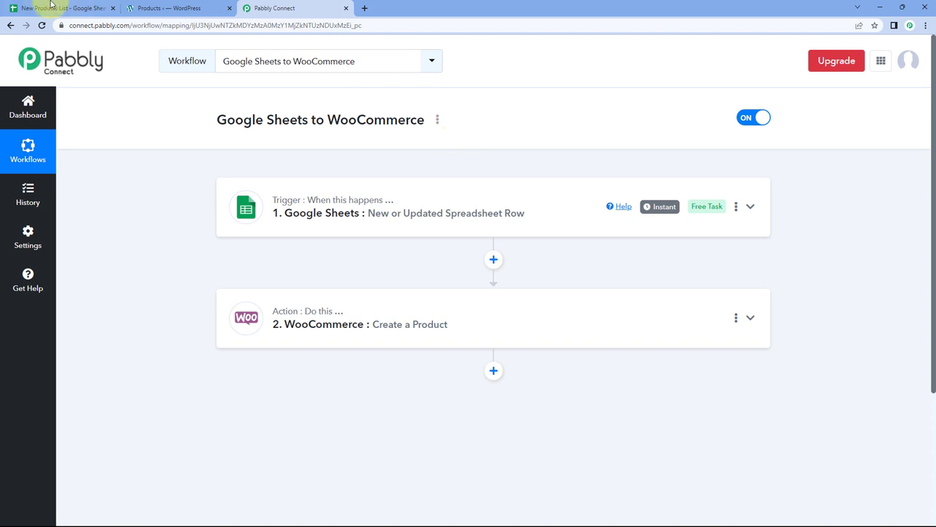
Revisit the New Products List sheet and the WordPress Products page, ending back on the Pabbly Connect workflow.
{"action": "left_click", "coordinate": [28, 8]}
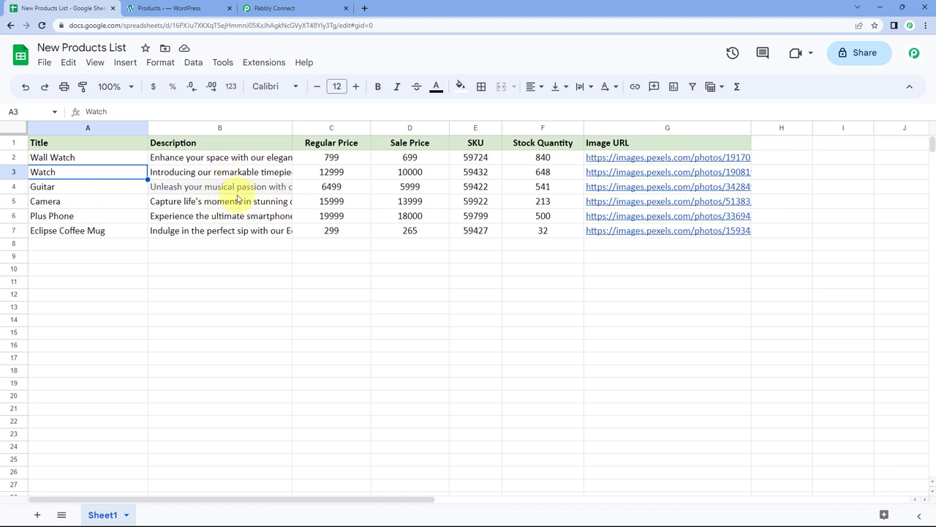
{"action": "left_click", "coordinate": [202, 7]}
{"action": "left_click", "coordinate": [282, 8]}
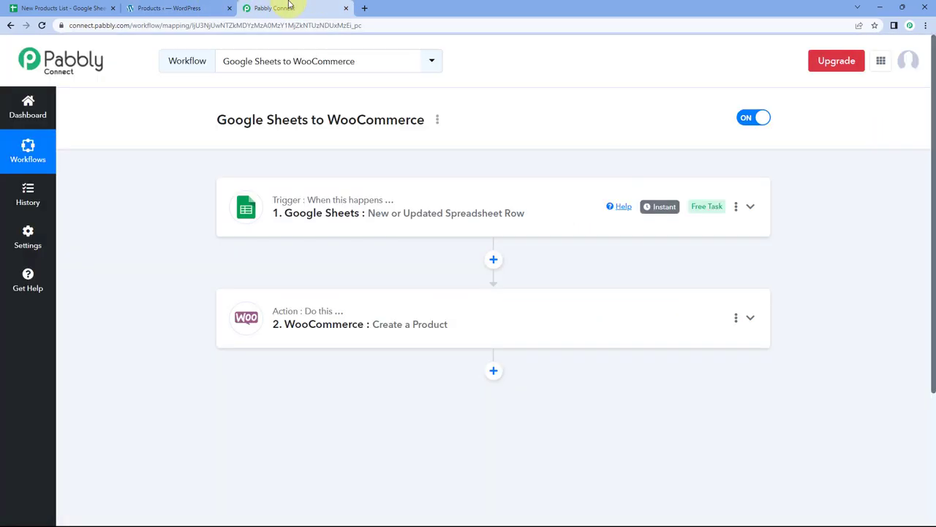